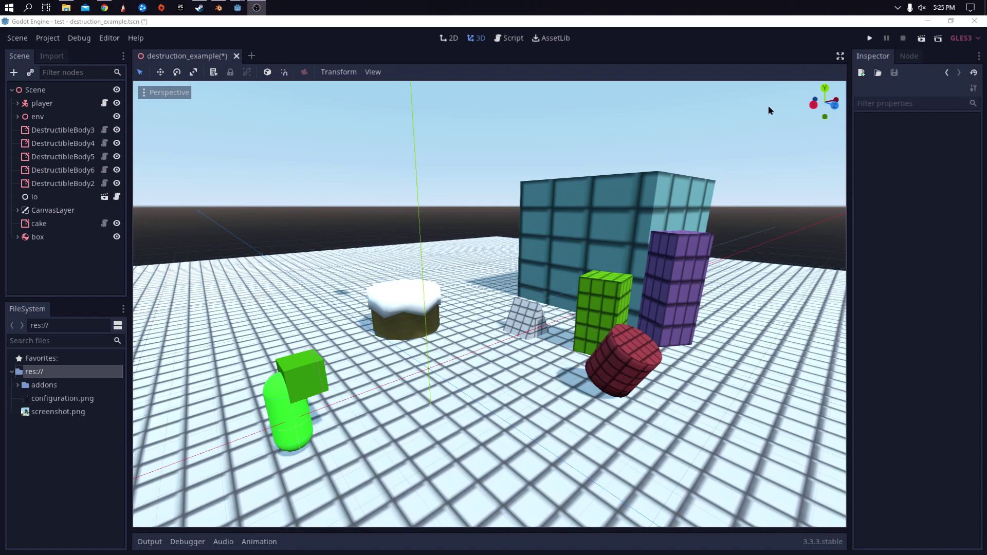
Run the destruction example project and blast the first chunk out of the cake.
left_click(870, 39)
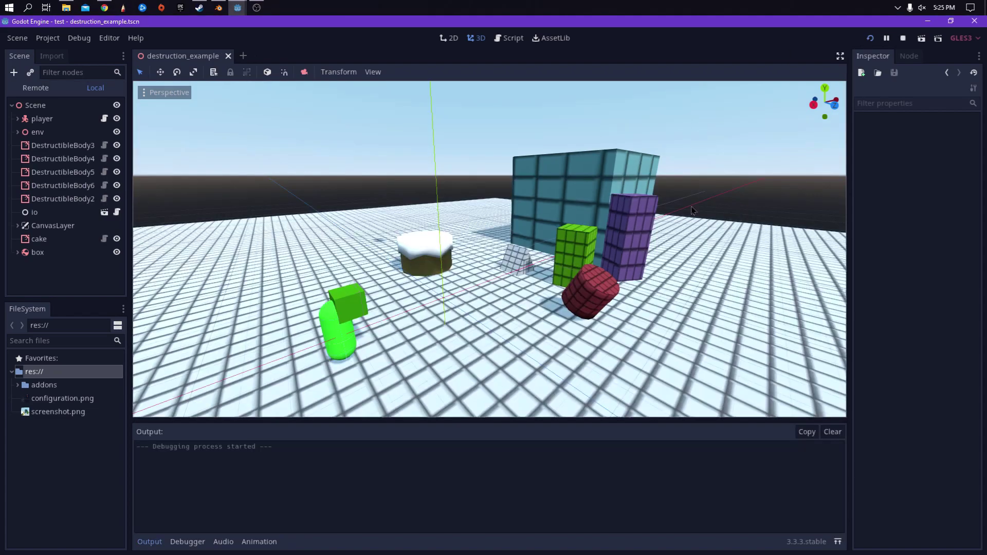
key("Escape")
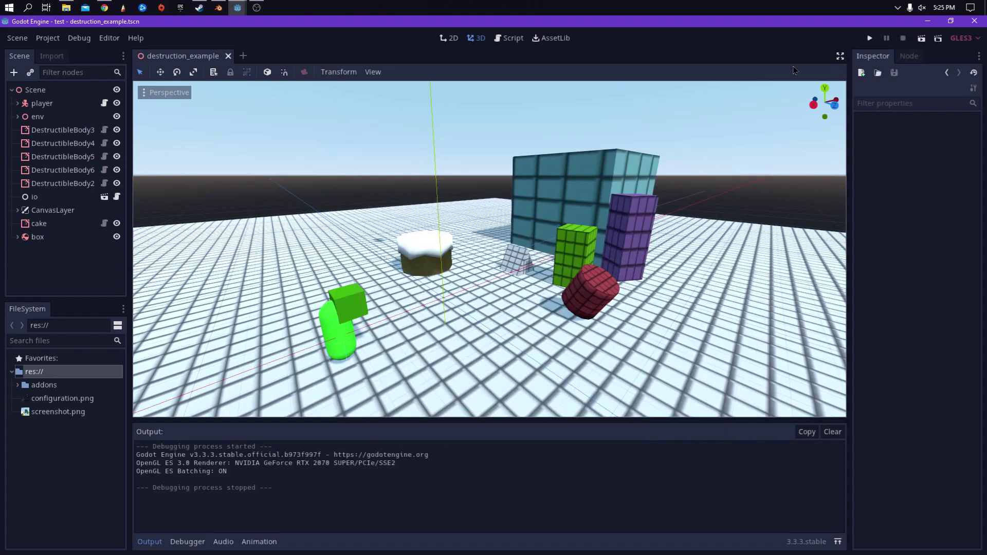
key("F5")
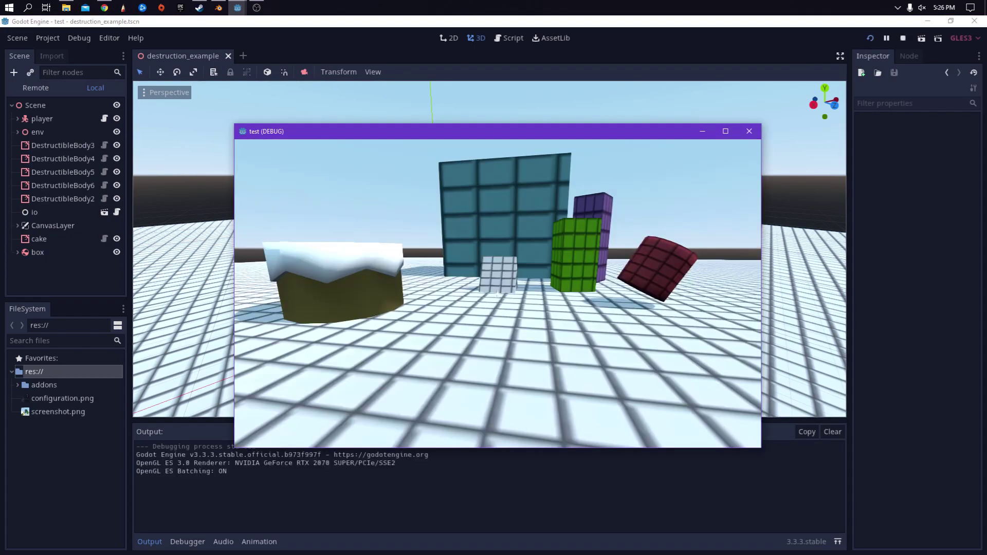
key("d")
key("a")
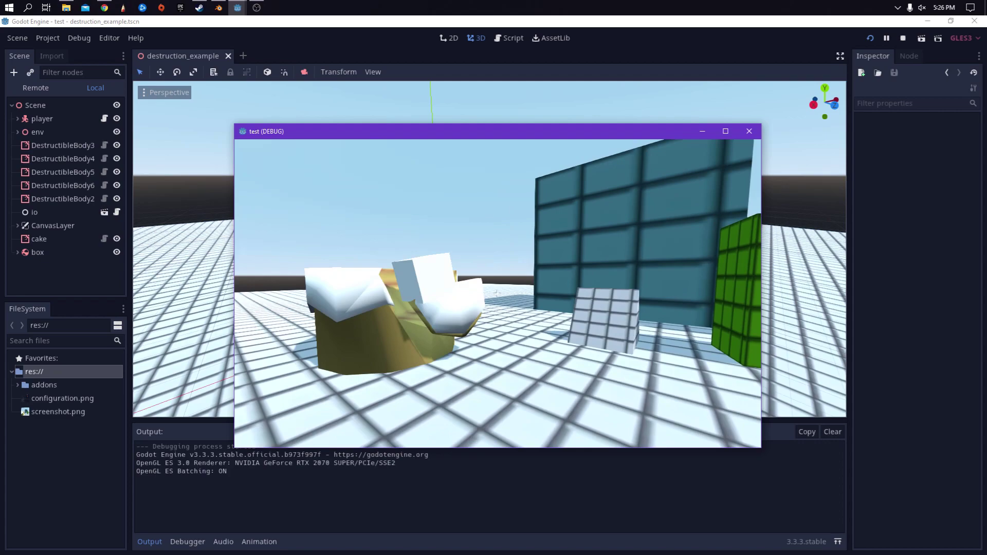
left_click(497, 293)
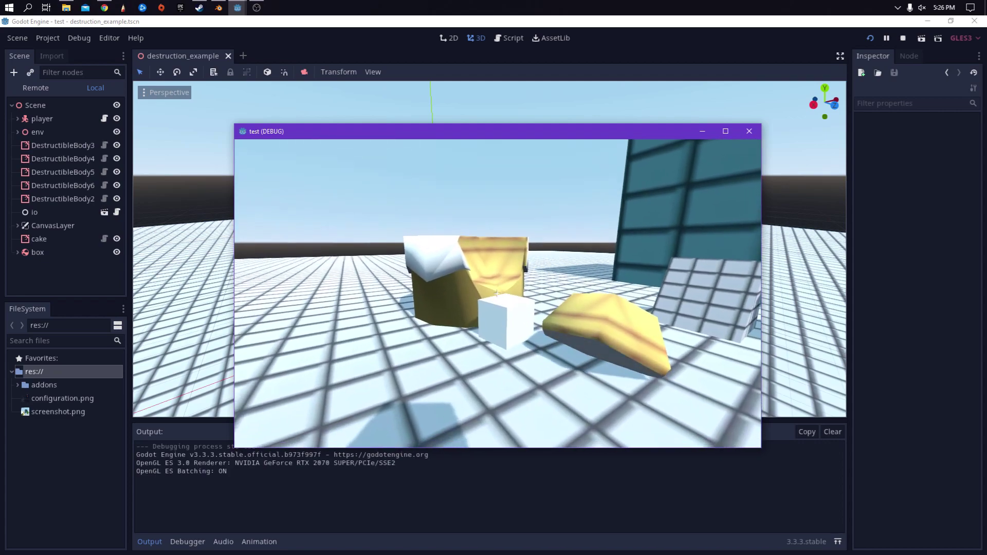
key("w")
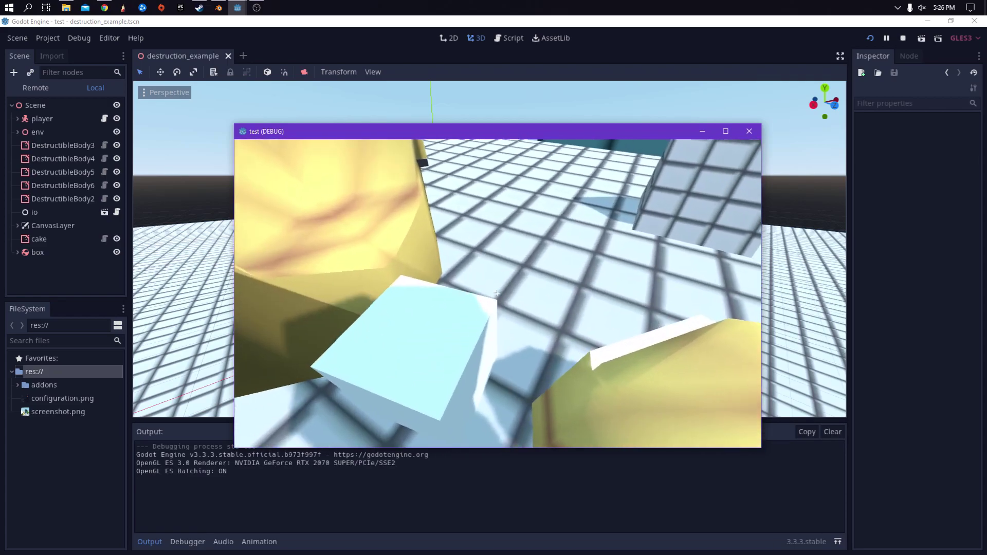
Blast more chunks out of the iced side of the cake.
key("s")
key("d")
key("a")
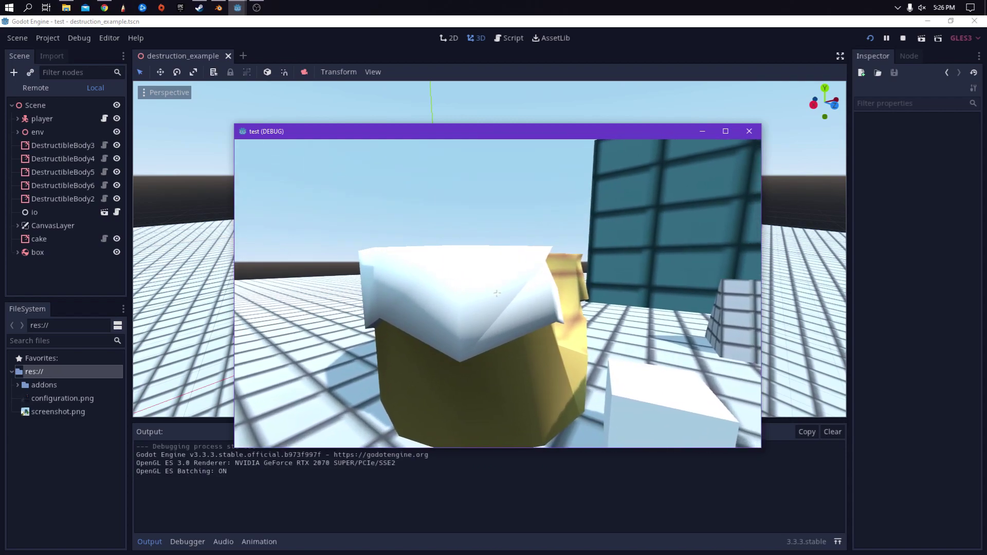
left_click(497, 293)
left_click(497, 293)
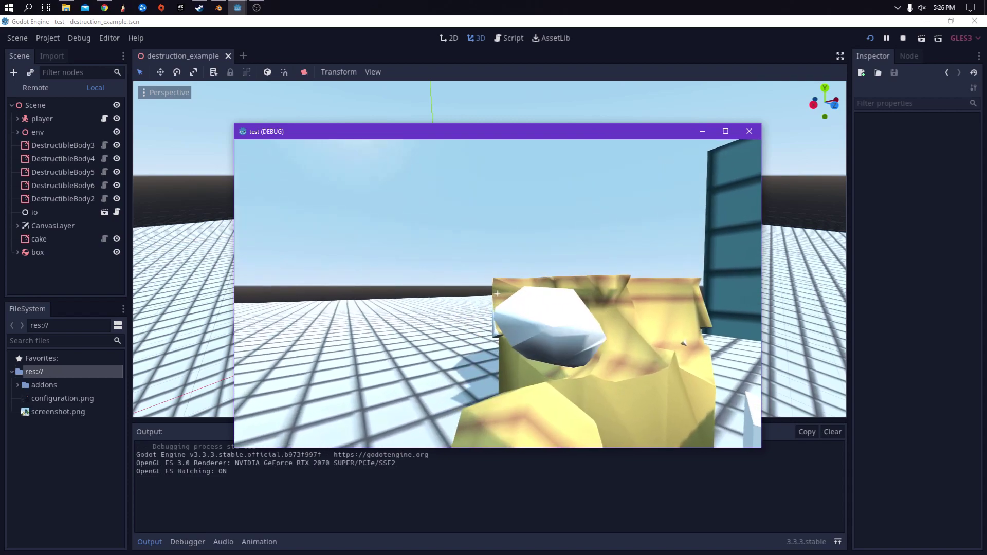
Examine the cake's carved surfaces and its broken-off pieces from all sides and from above.
key("s")
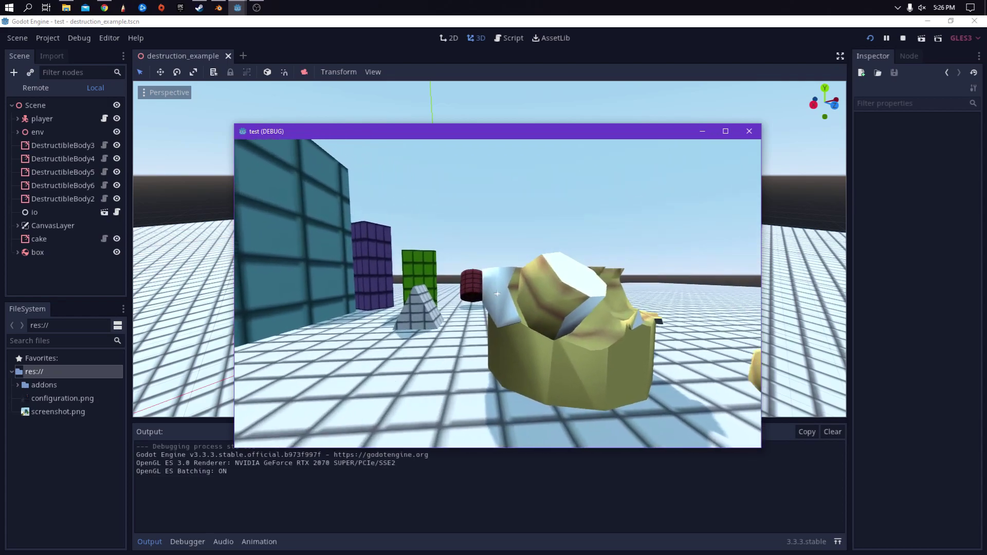
key("d")
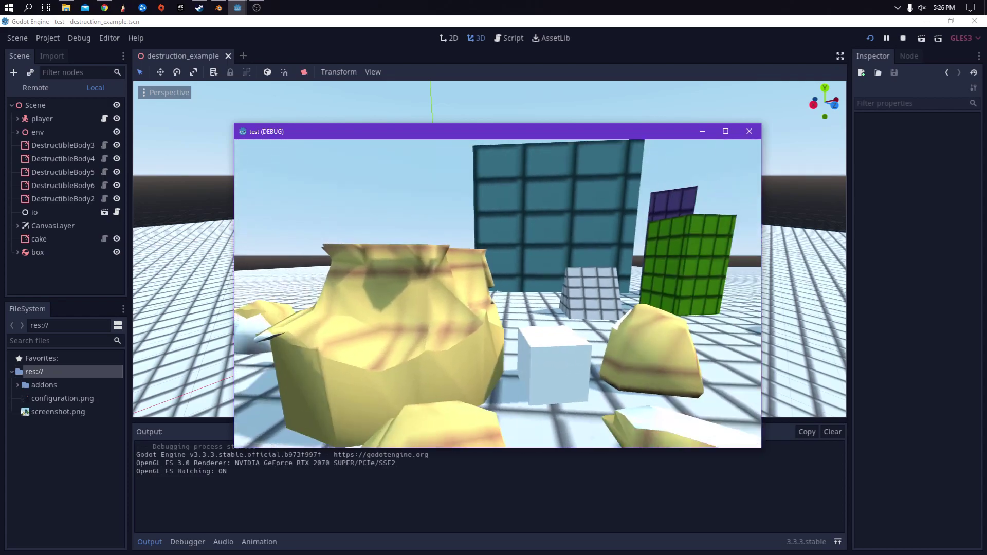
key("a")
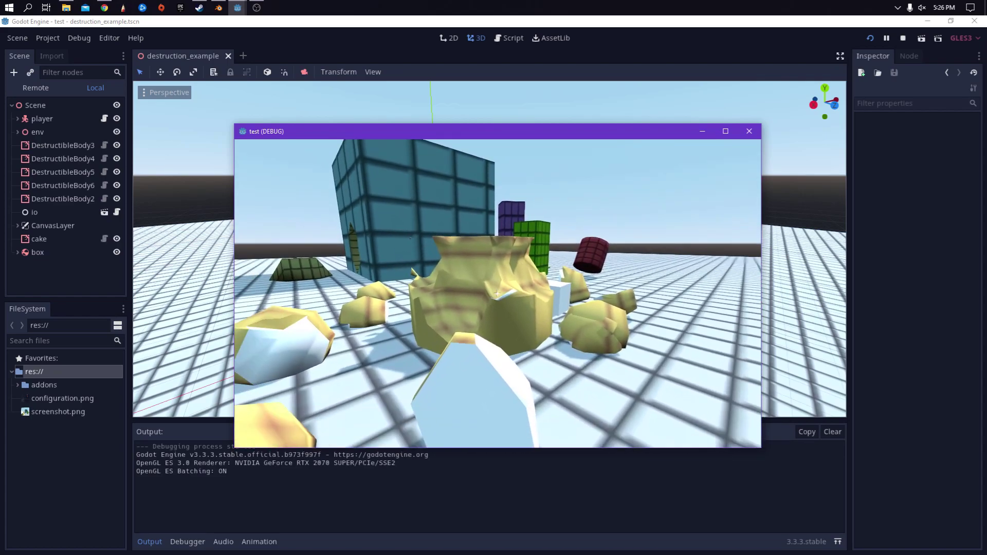
key("a")
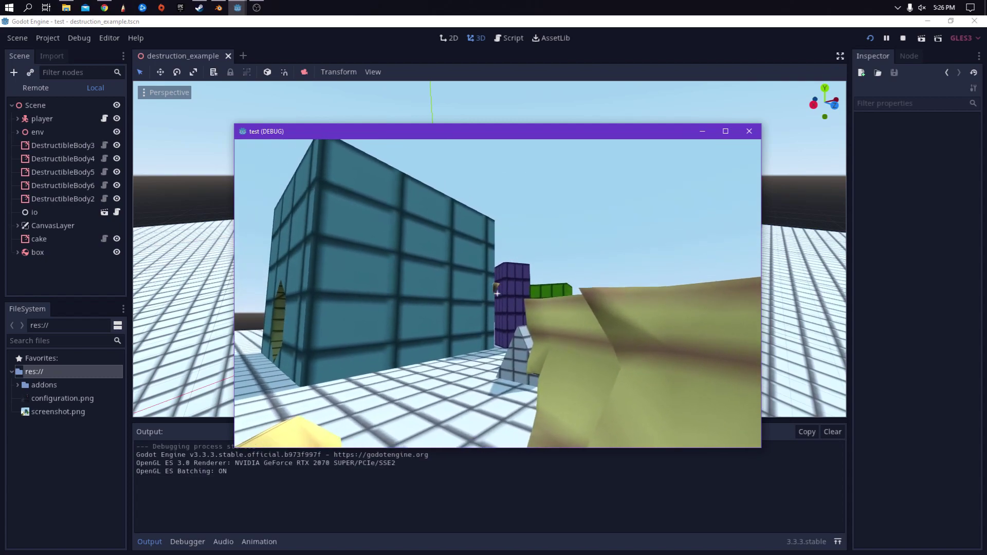
key("s")
key("d")
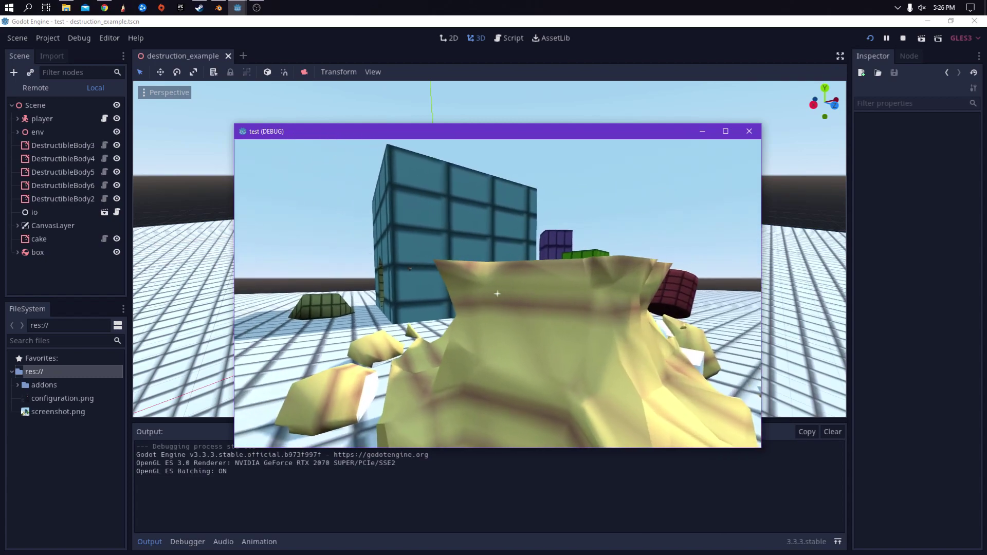
key("d")
key("s")
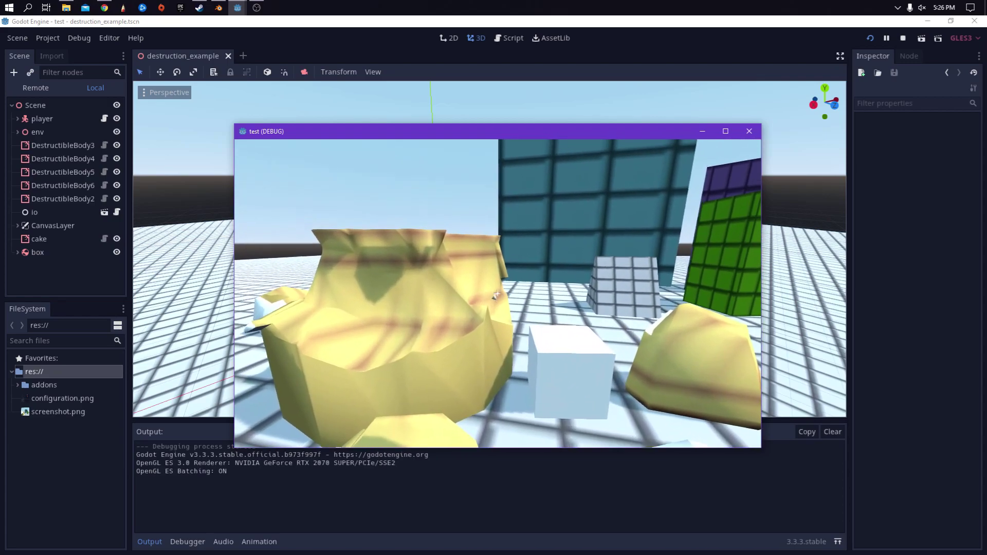
key("d")
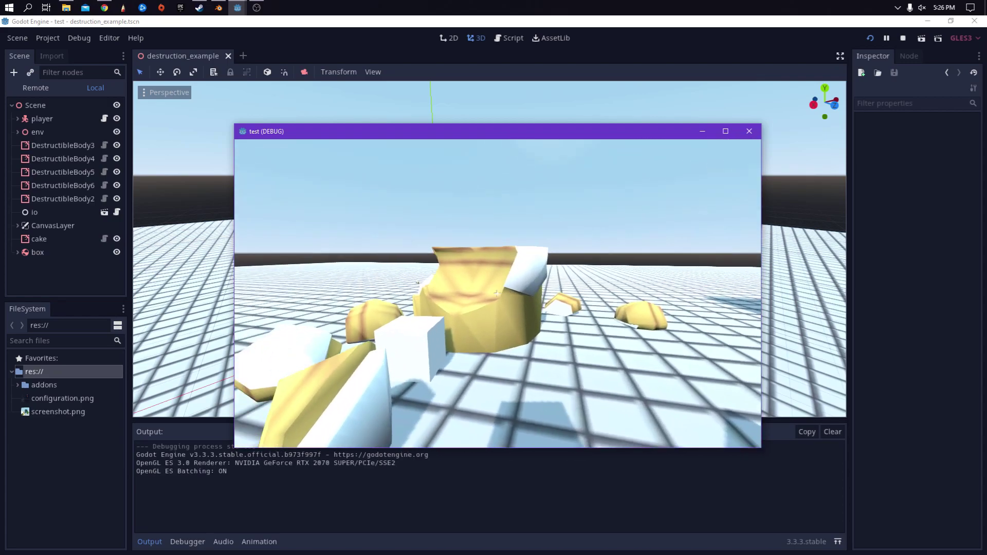
key("d")
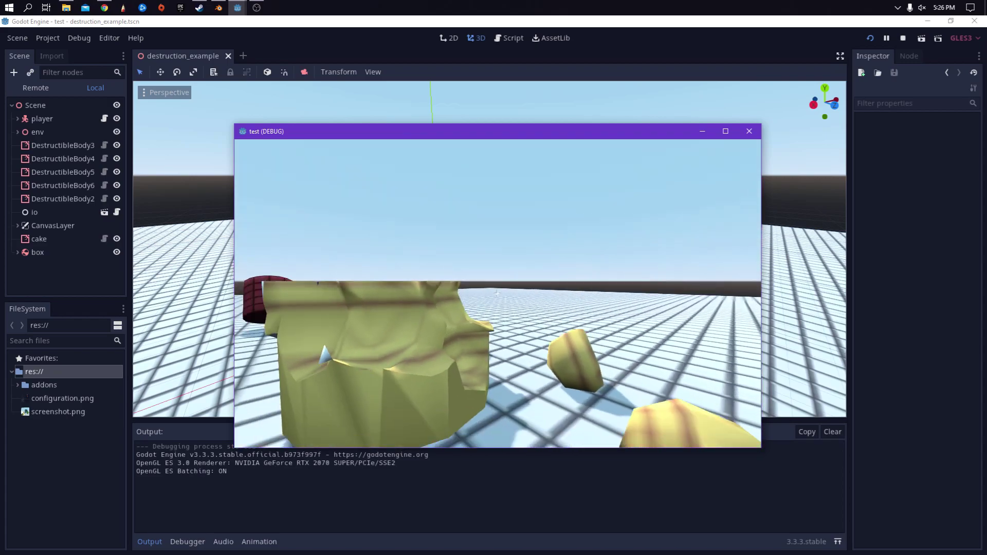
key("d")
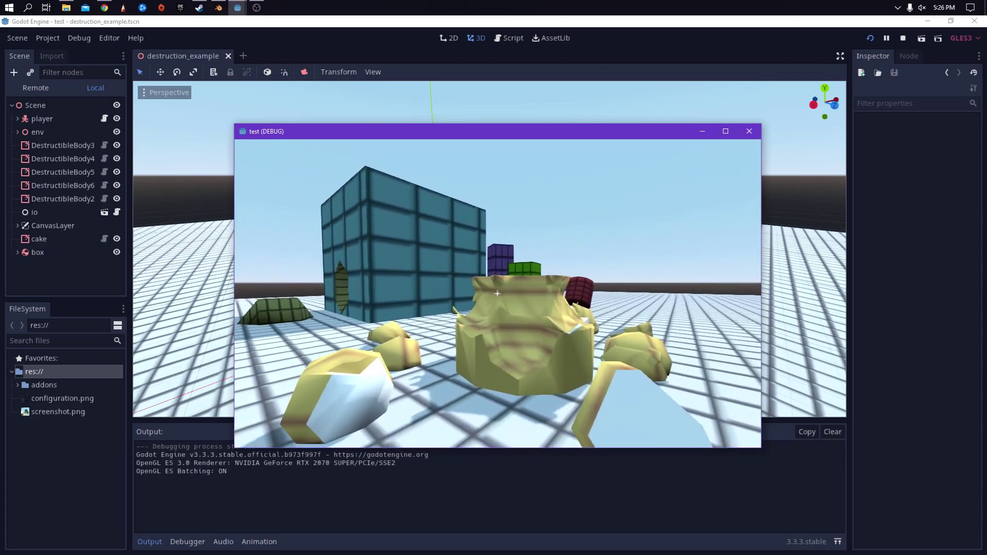
key("d")
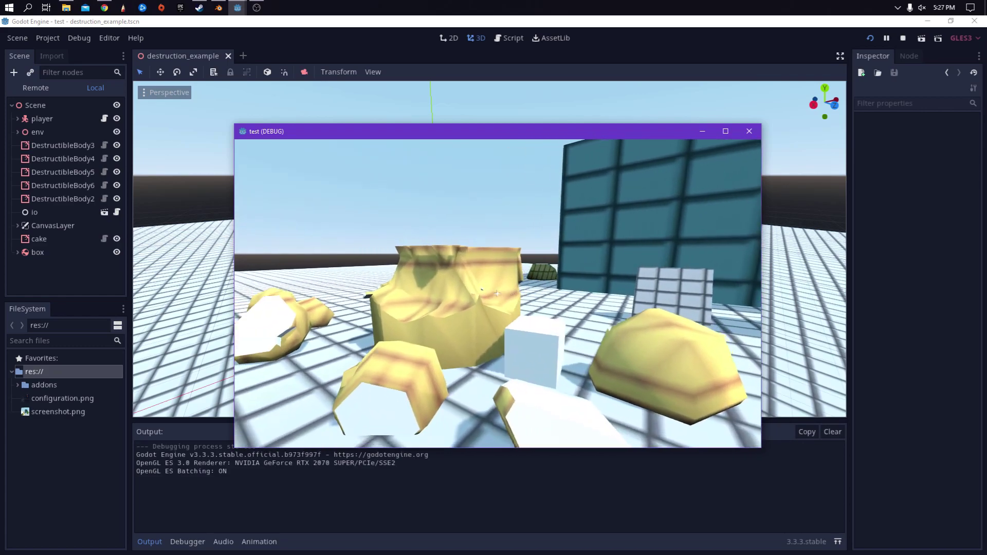
key("a")
key("w")
key("space")
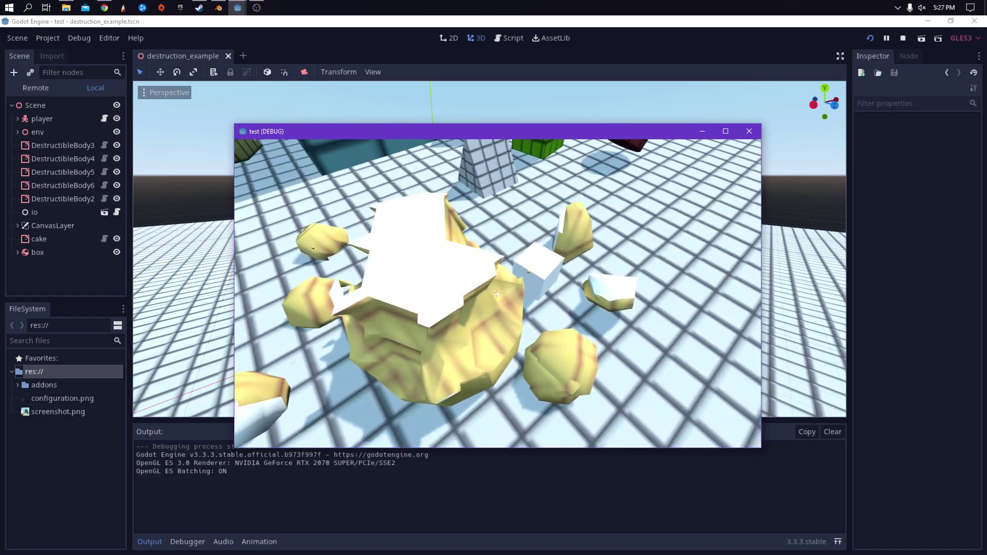
Approach the green block and blast pieces out of the nearby red cylinder and small grey pyramid.
key("w")
key("d")
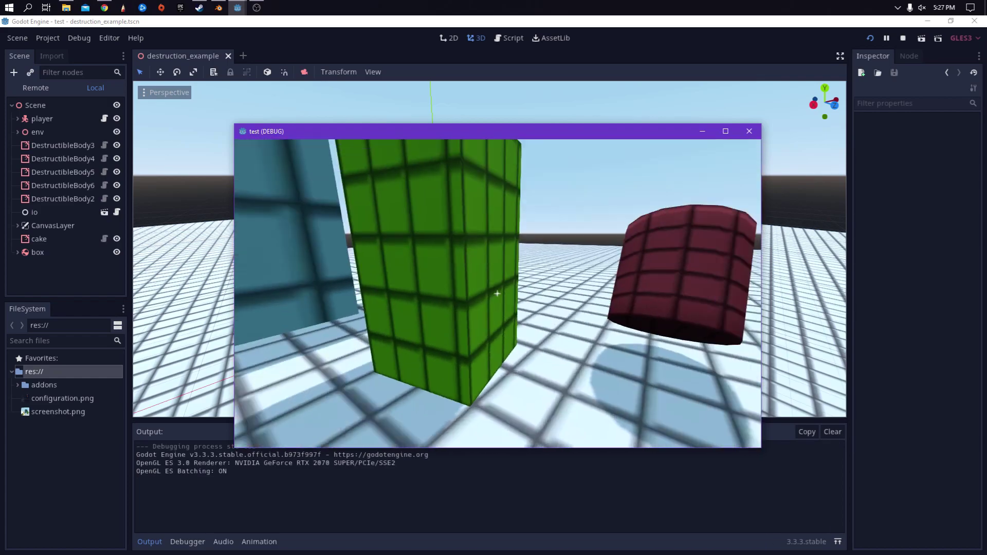
left_click(498, 294)
left_click(497, 294)
key("s")
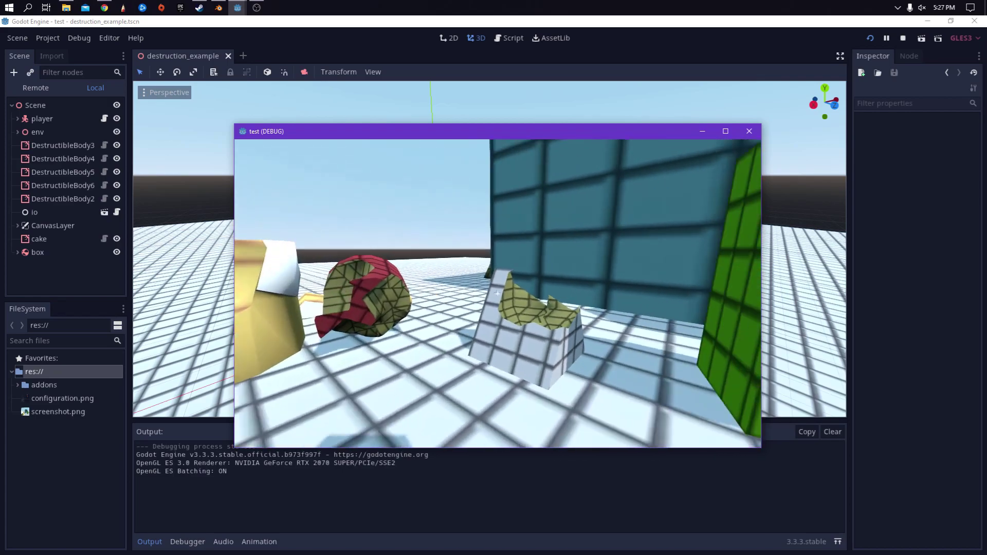
Inspect the red cylinder's fragments on the floor and blast holes into the green block.
key("w")
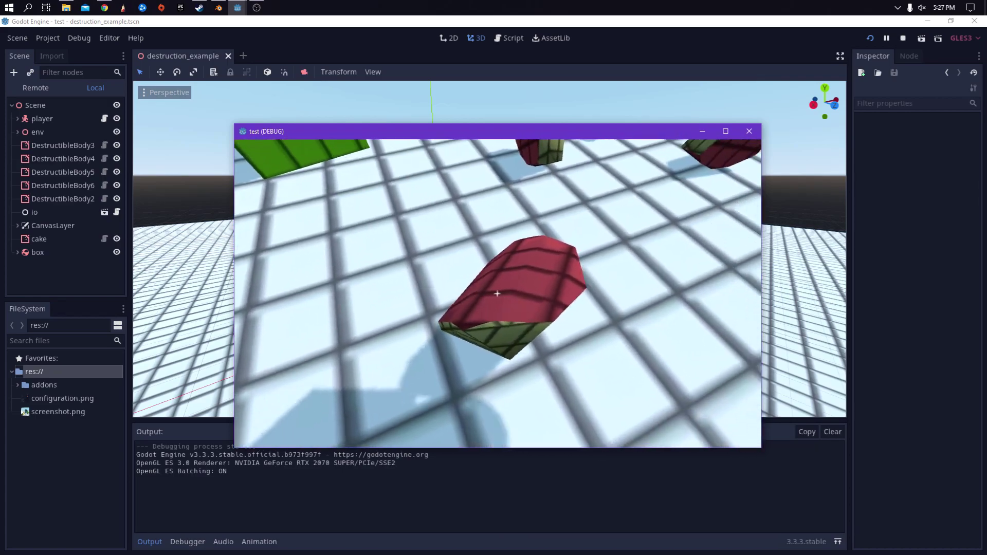
key("w")
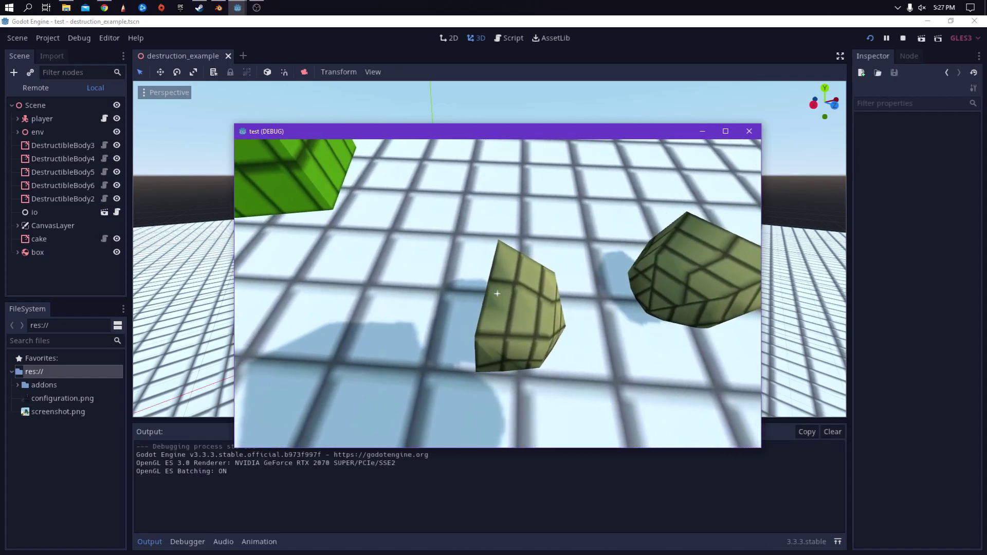
key("a")
left_click(497, 294)
key("d")
left_click(497, 294)
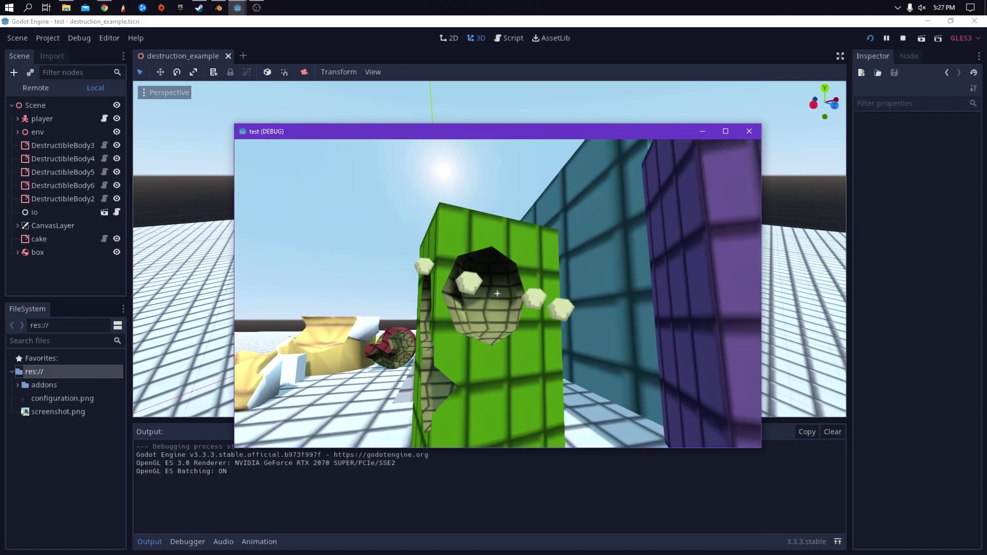
Blast holes into the purple tower and into several sides and edges of the large teal box.
left_click(498, 293)
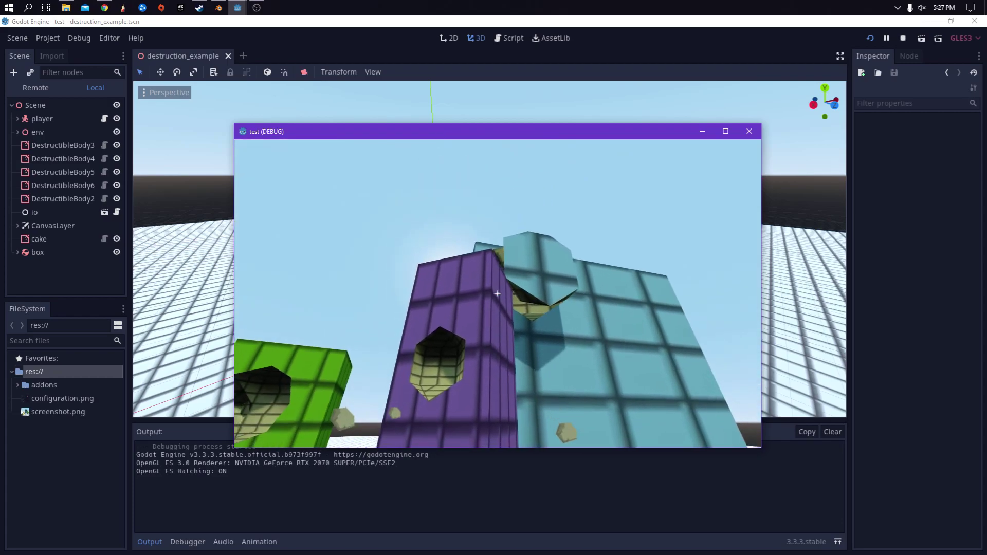
left_click(497, 293)
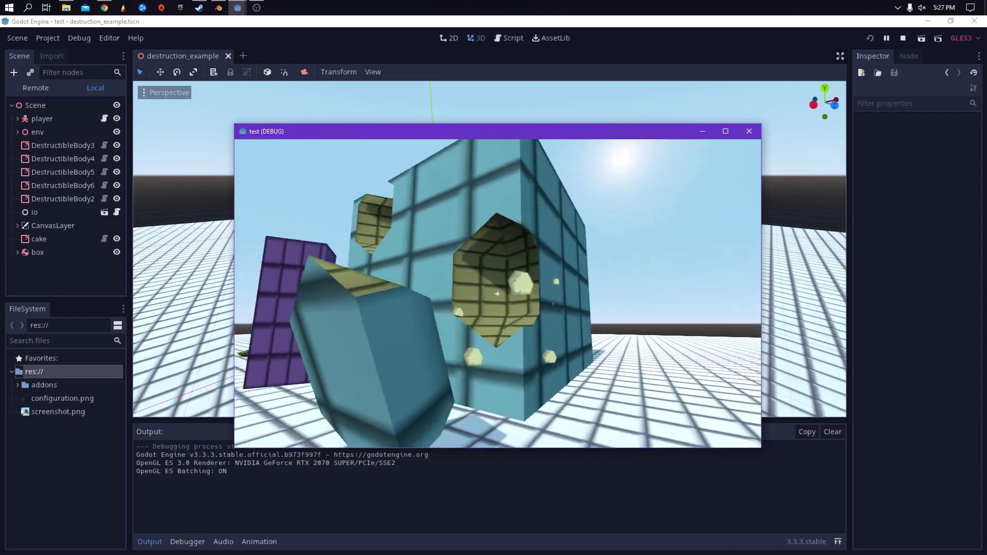
left_click(497, 293)
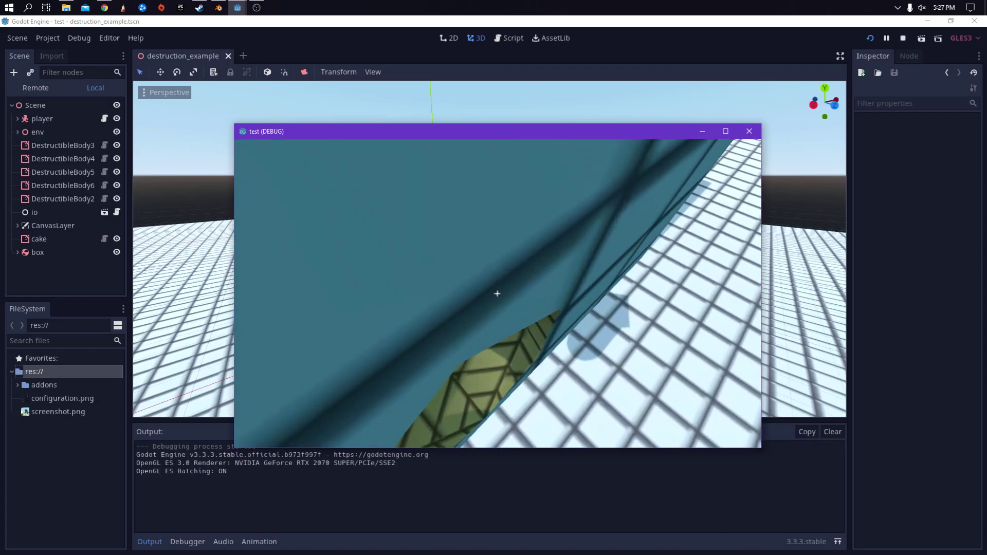
key("s")
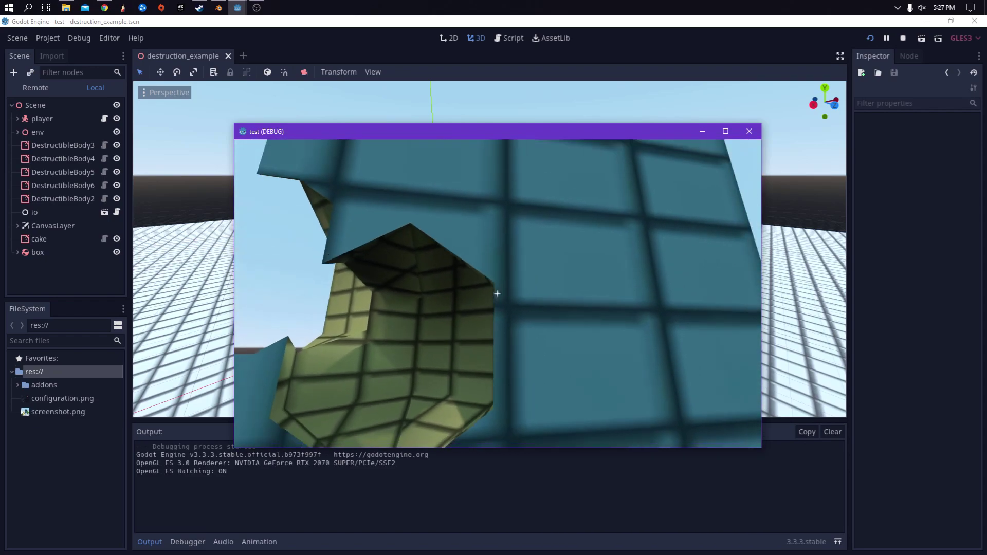
left_click(497, 293)
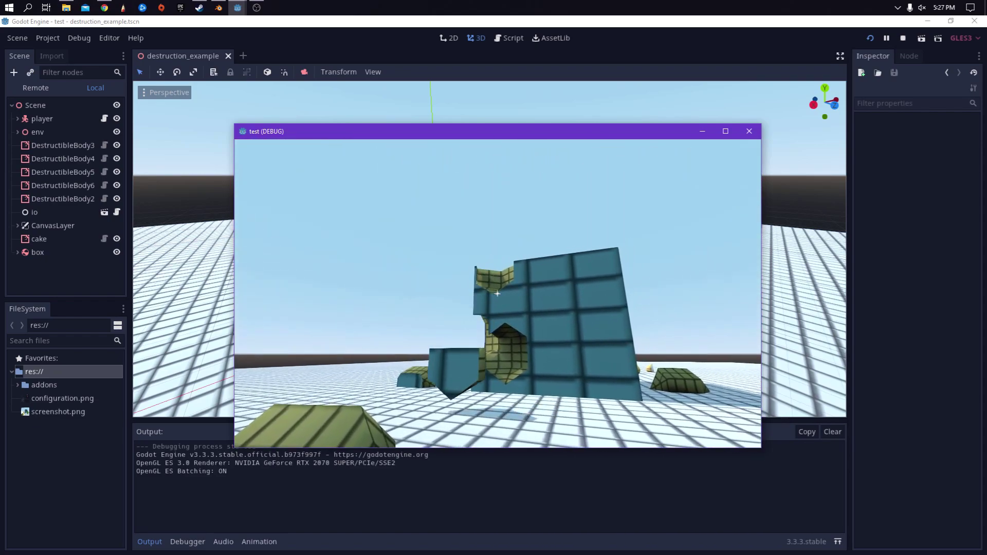
Examine the holes and fragments of the teal box, green block, purple tower and cake from different sides.
key("a")
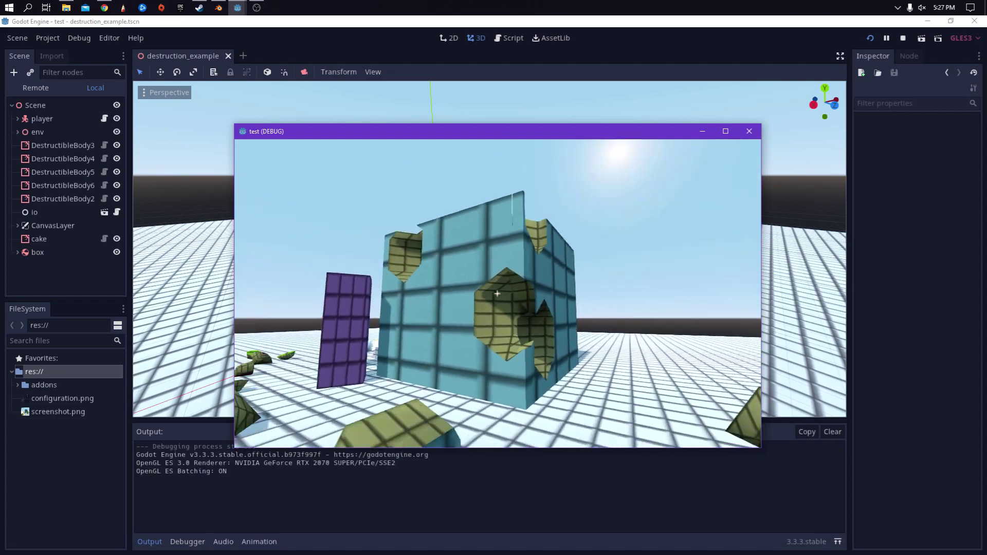
key("d")
key("w")
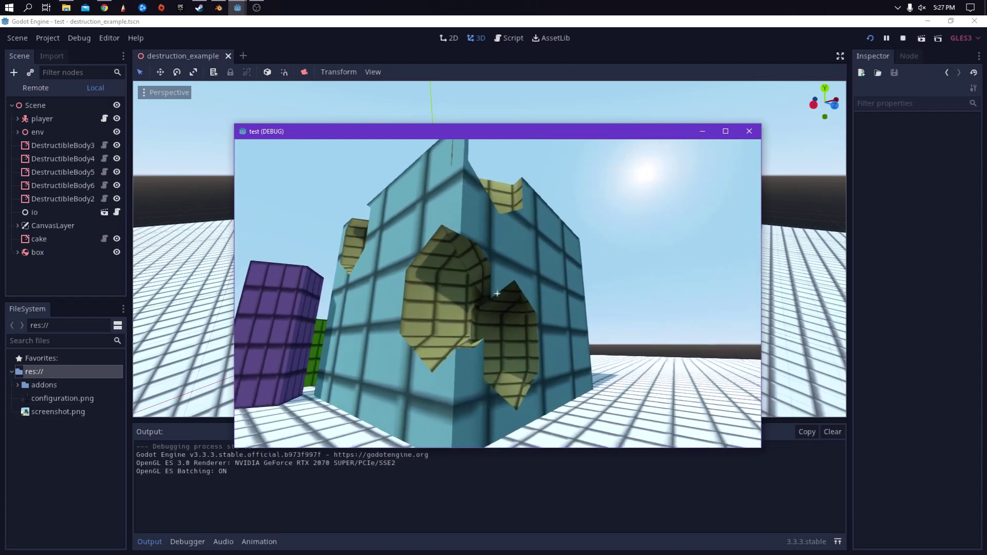
key("a")
key("d")
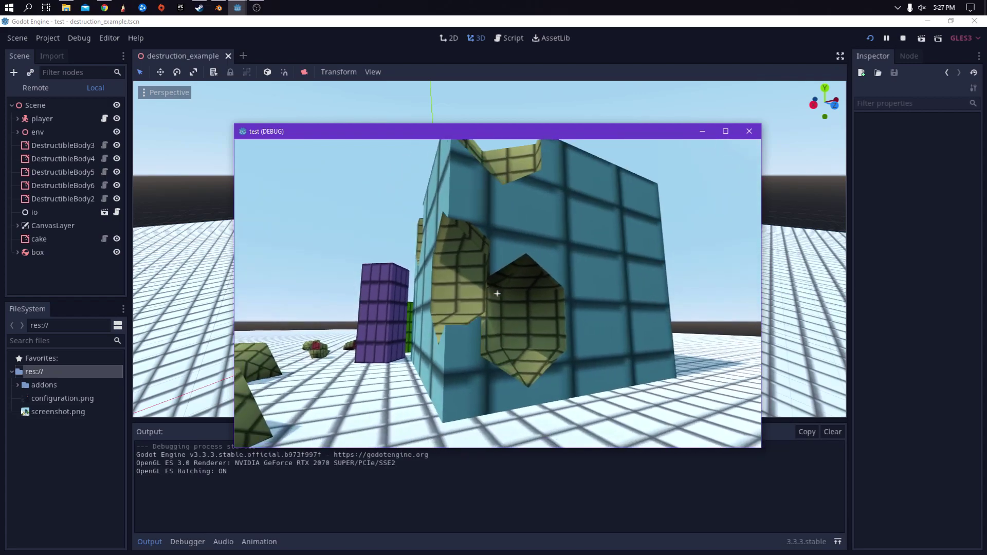
key("w")
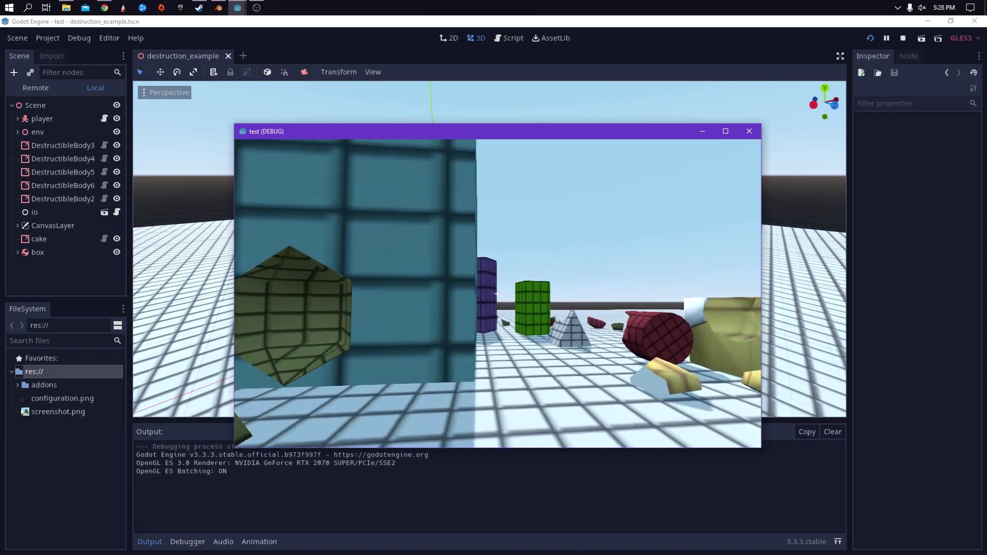
key("w")
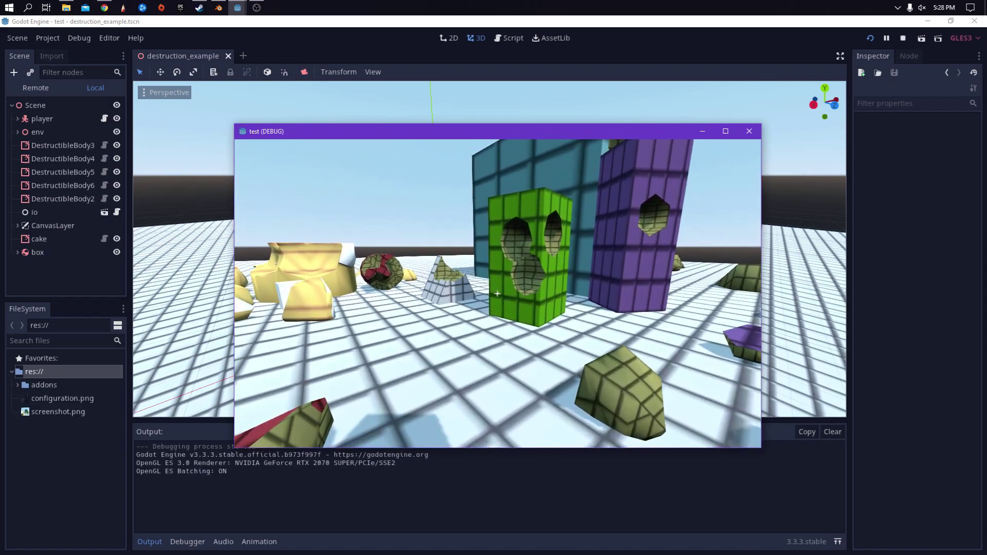
key("w")
key("a")
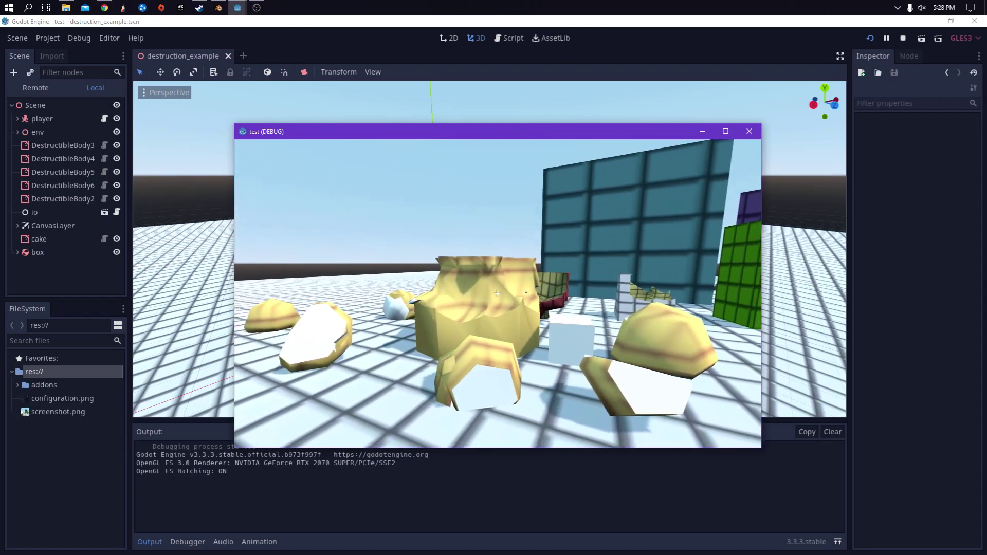
Examine the carved cake from above, the red cylinder's hollow and the holes in the green block and purple tower.
key("space")
key("w")
key("space")
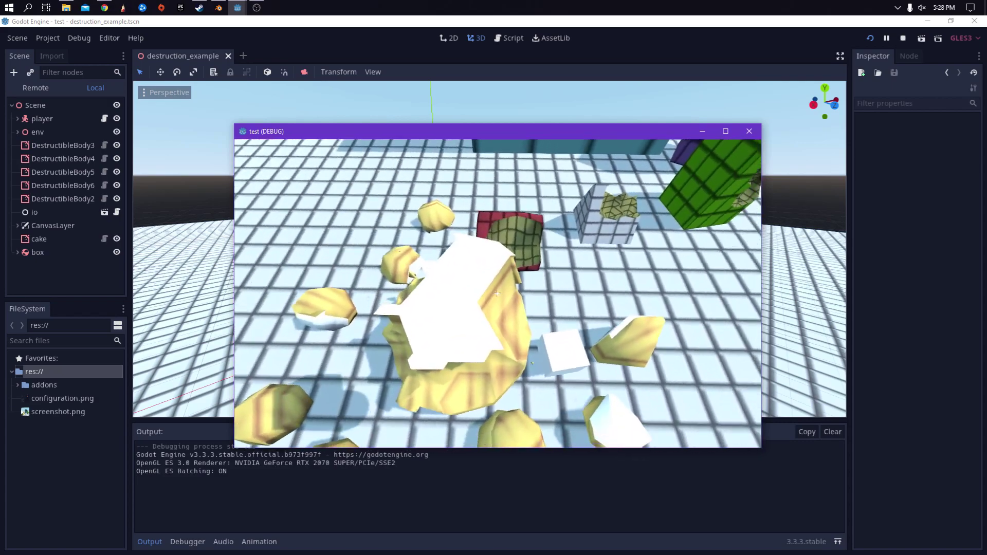
key("w")
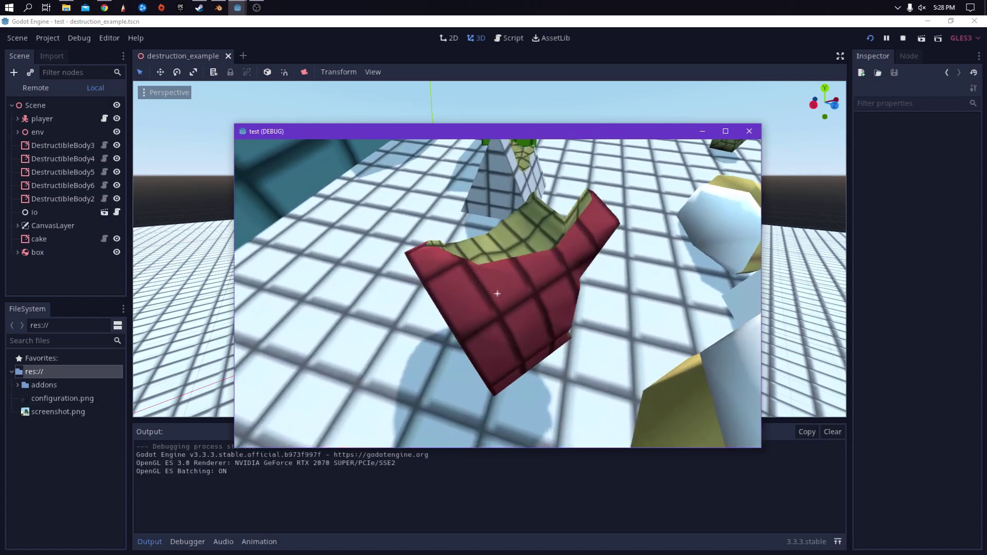
key("w")
key("d")
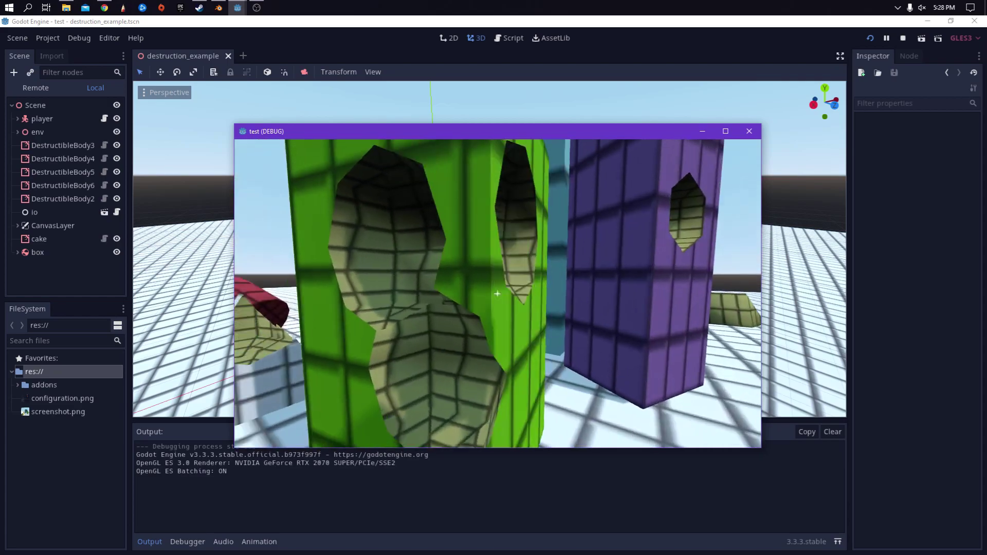
key("a")
key("s")
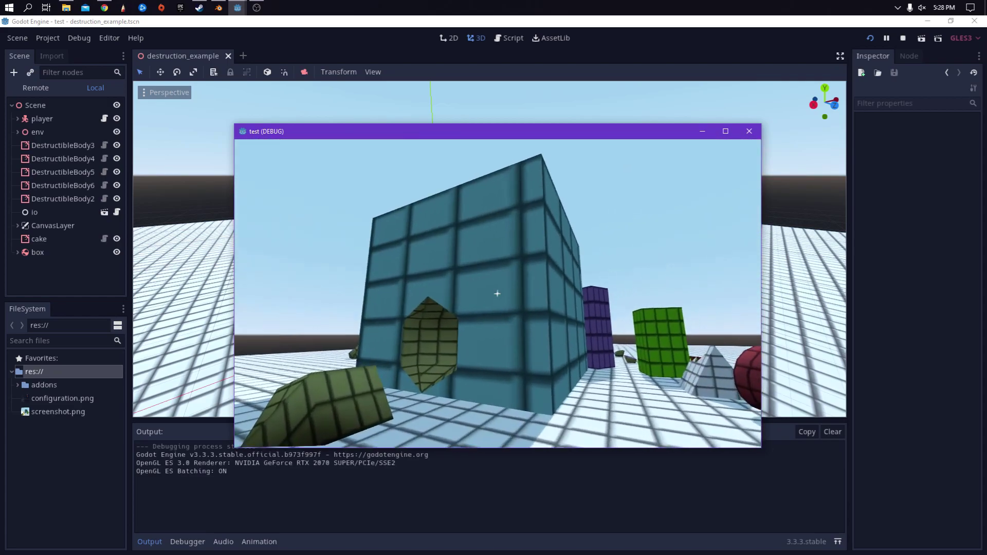
Circle the large teal box to examine the holes in its sides, its broken corner and the fragments around it.
key("w")
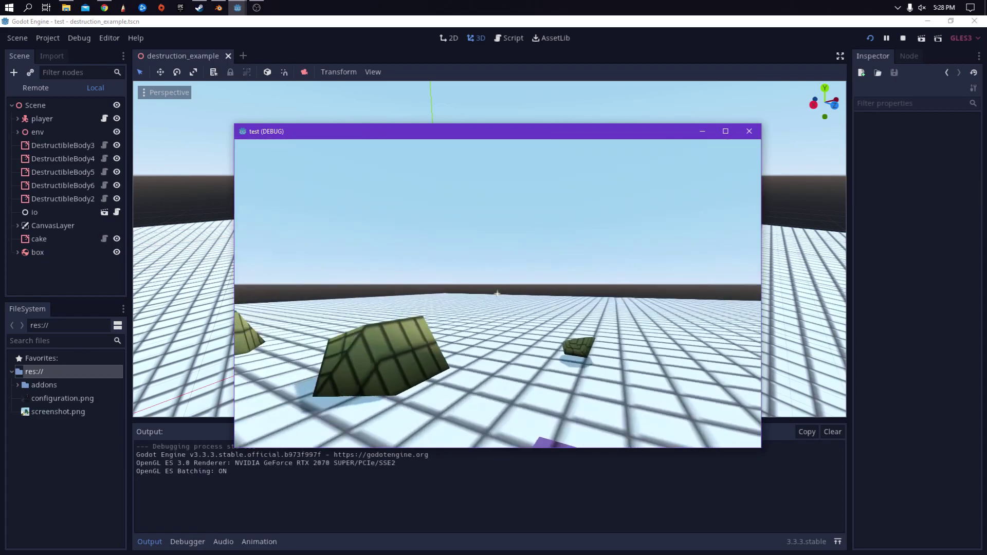
key("s")
key("s")
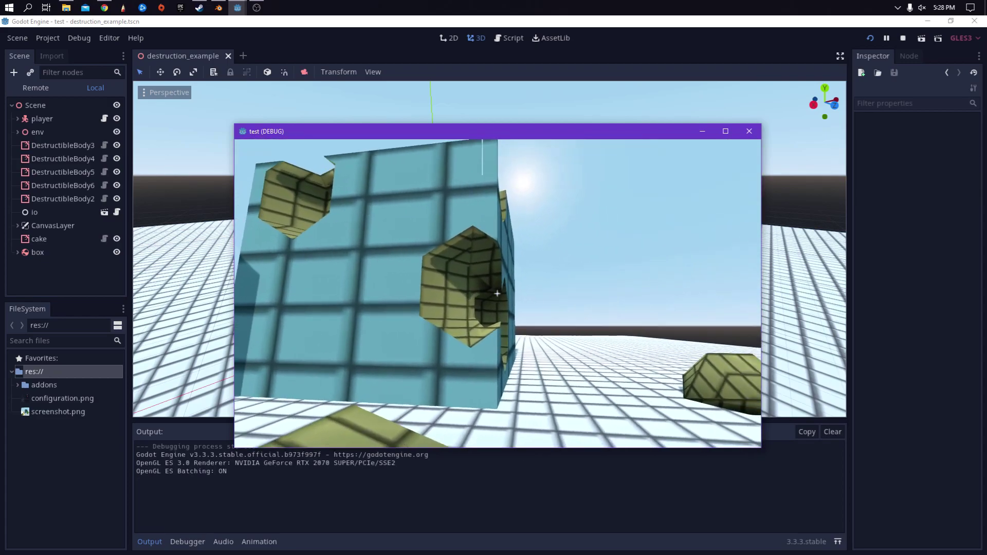
key("a")
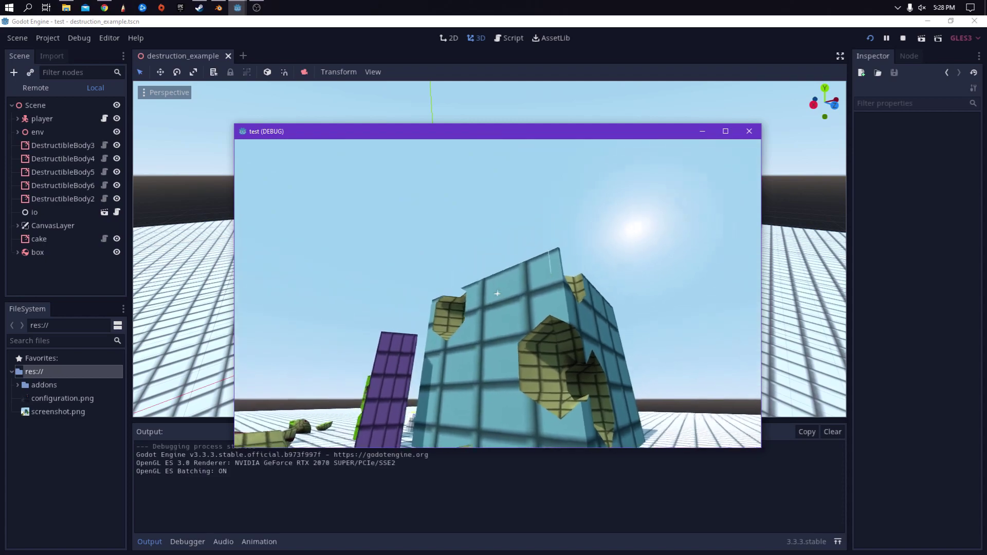
key("w")
key("d")
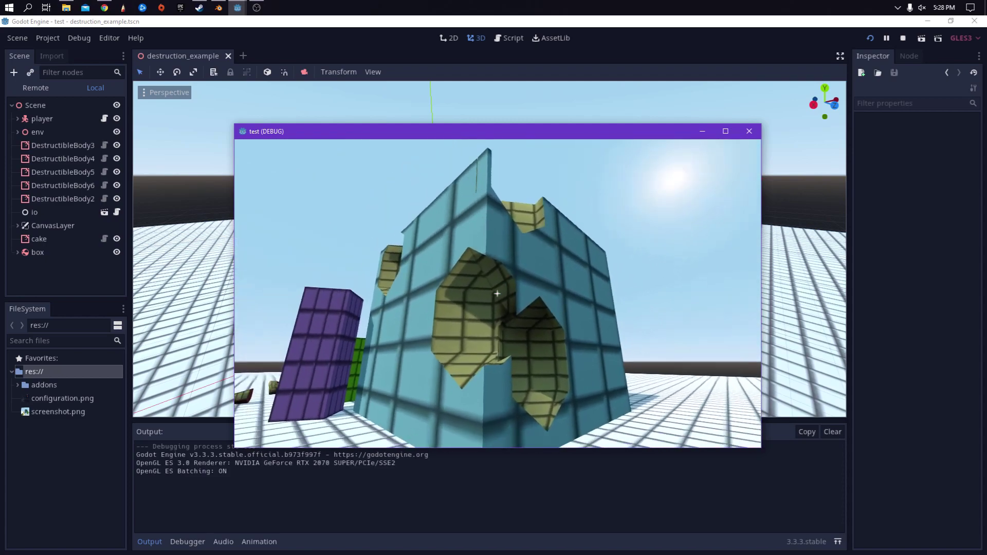
key("s")
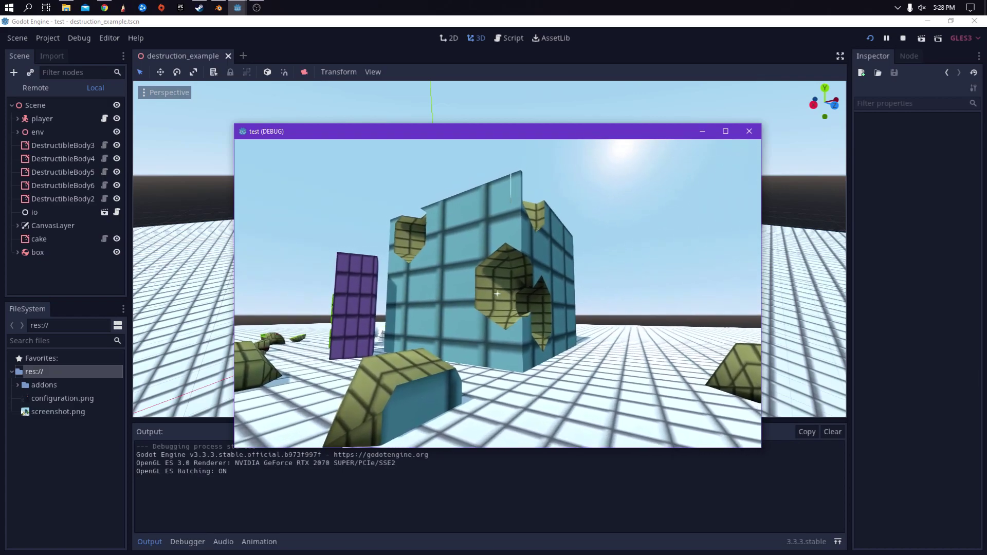
key("w")
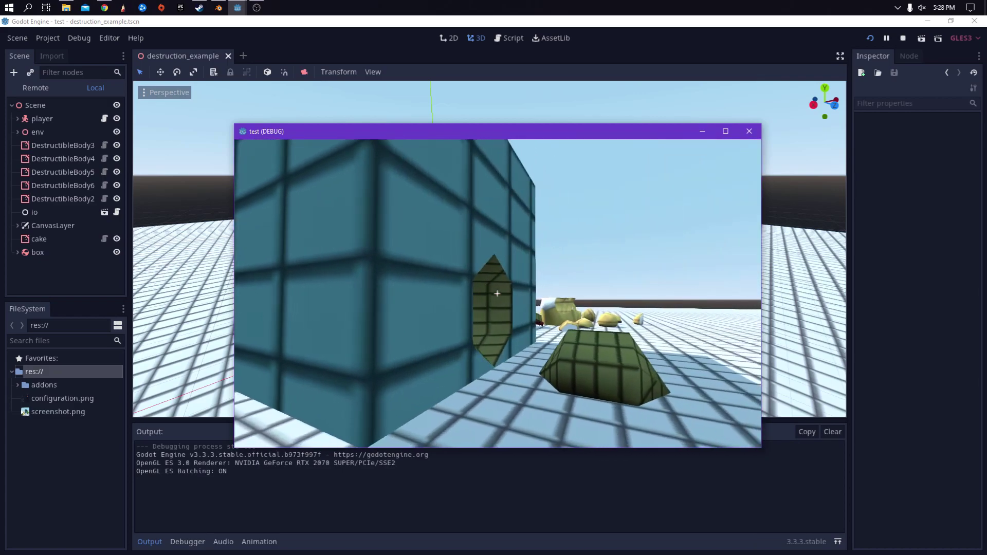
key("d")
key("w")
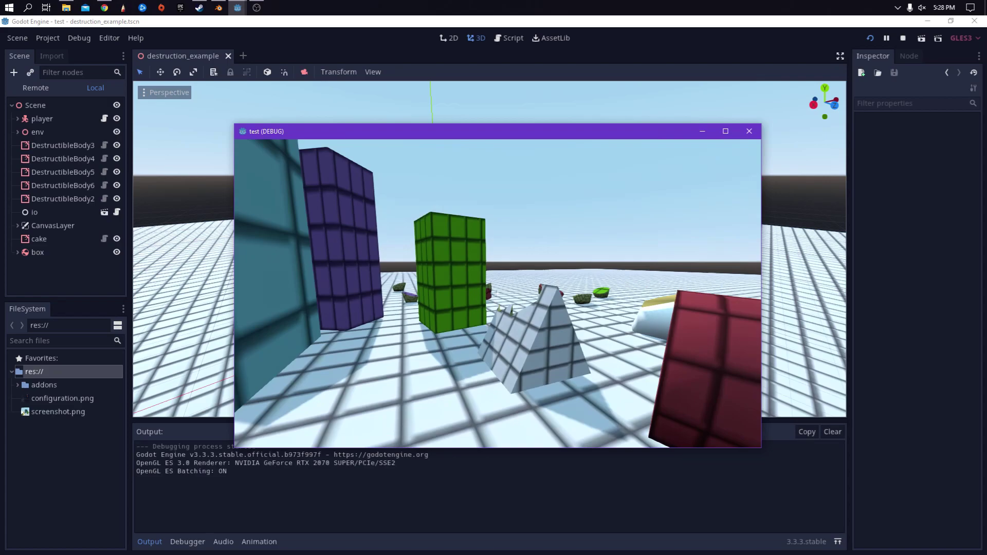
Approach the small grey pyramid and fire another blast at it.
key("w")
key("a")
left_click(497, 294)
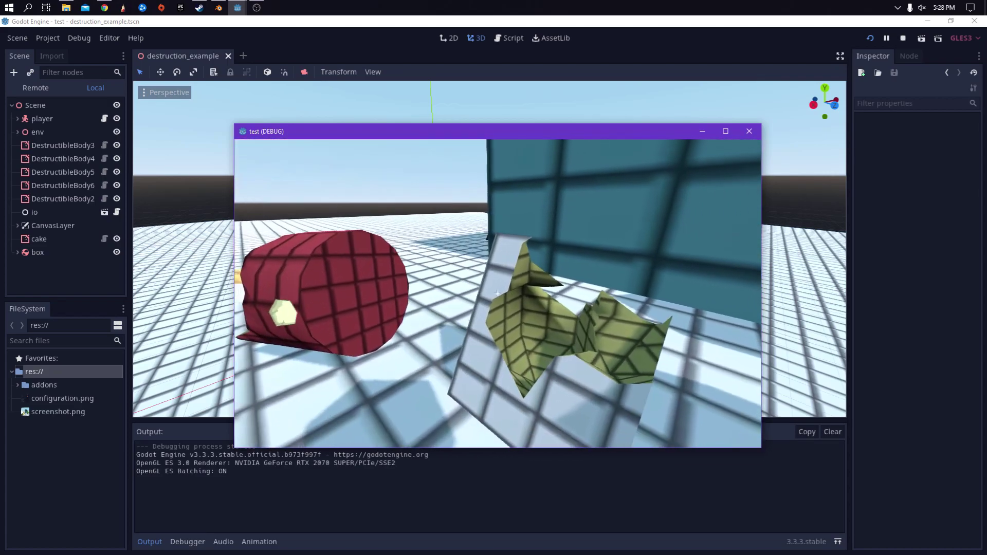
Examine the damaged pyramid, cake, purple tower and teal box once more, and end the test run.
key("s")
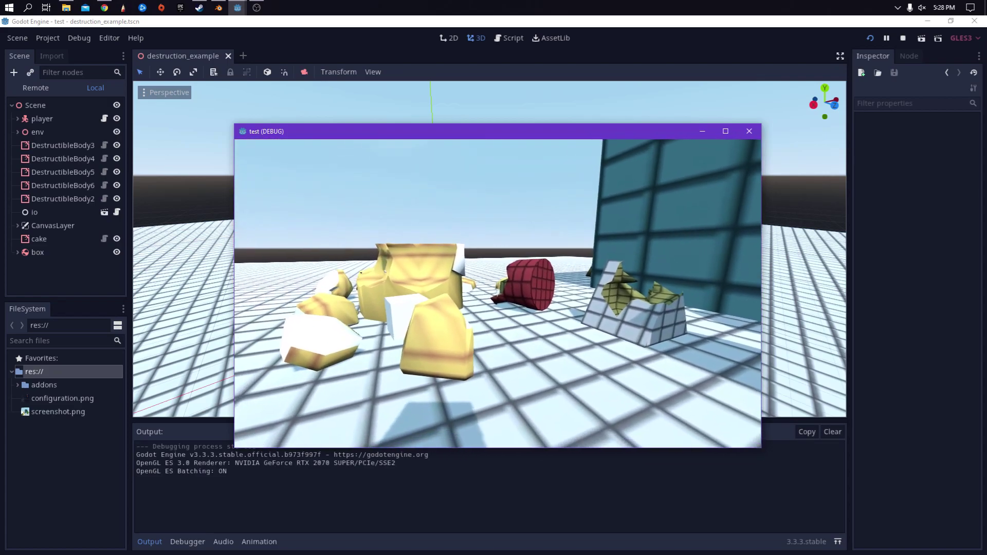
key("s")
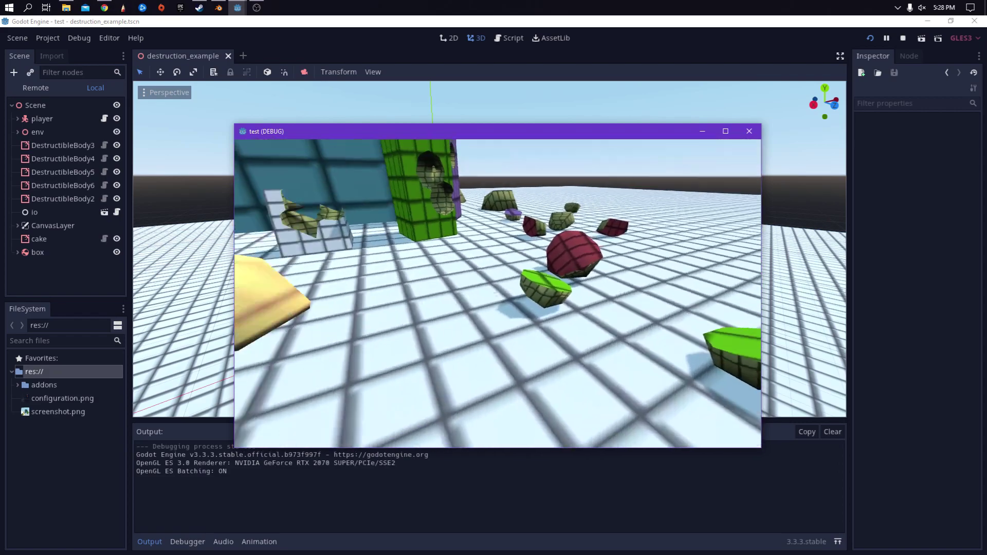
key("w")
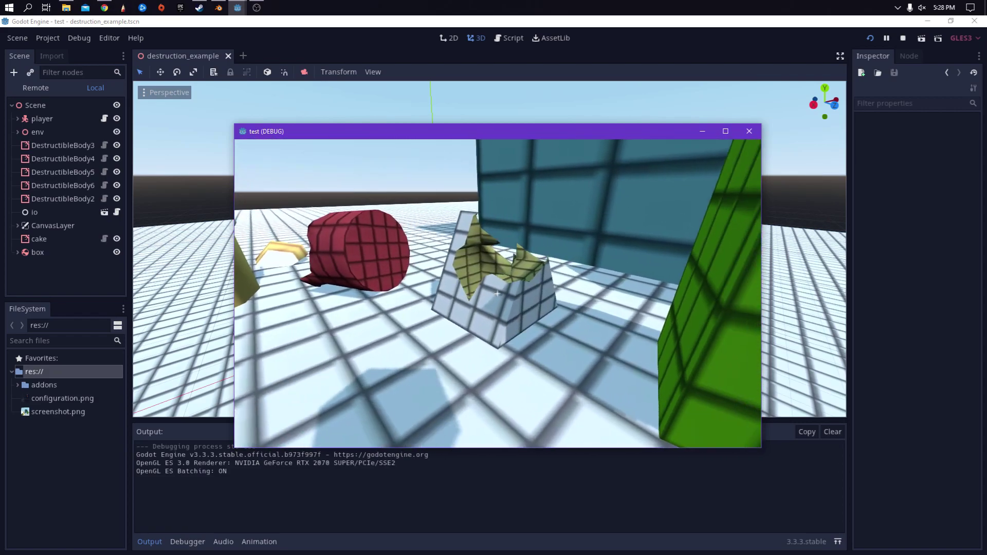
key("s")
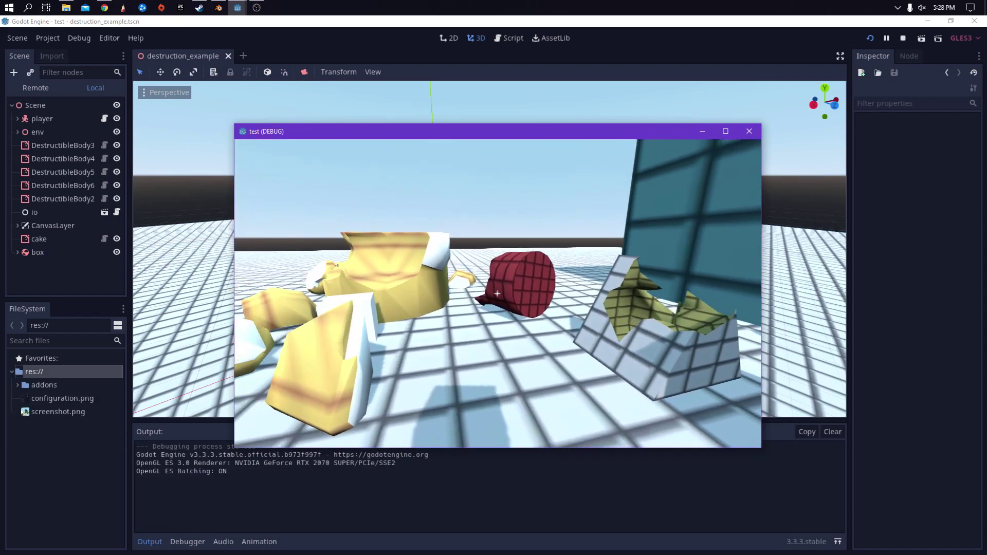
key("s")
key("w")
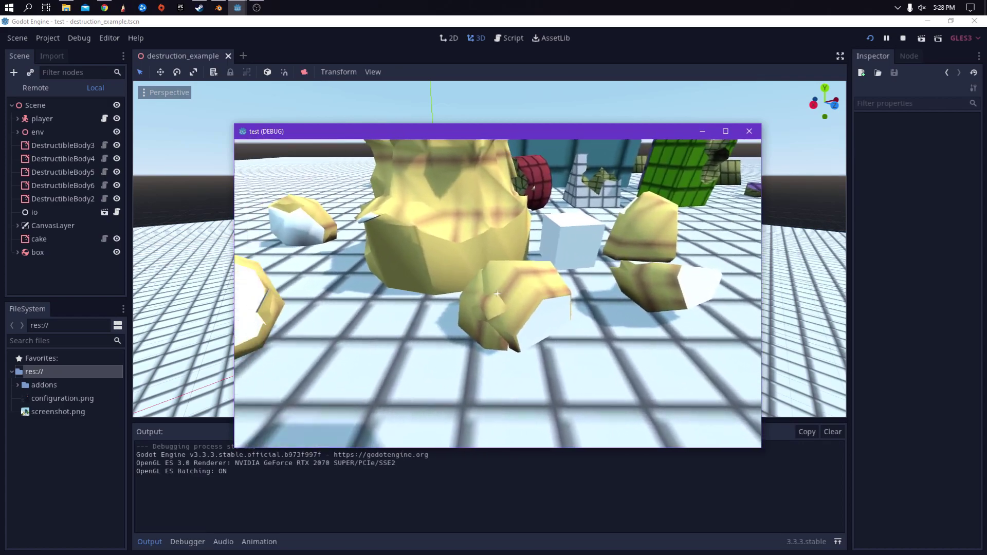
key("w")
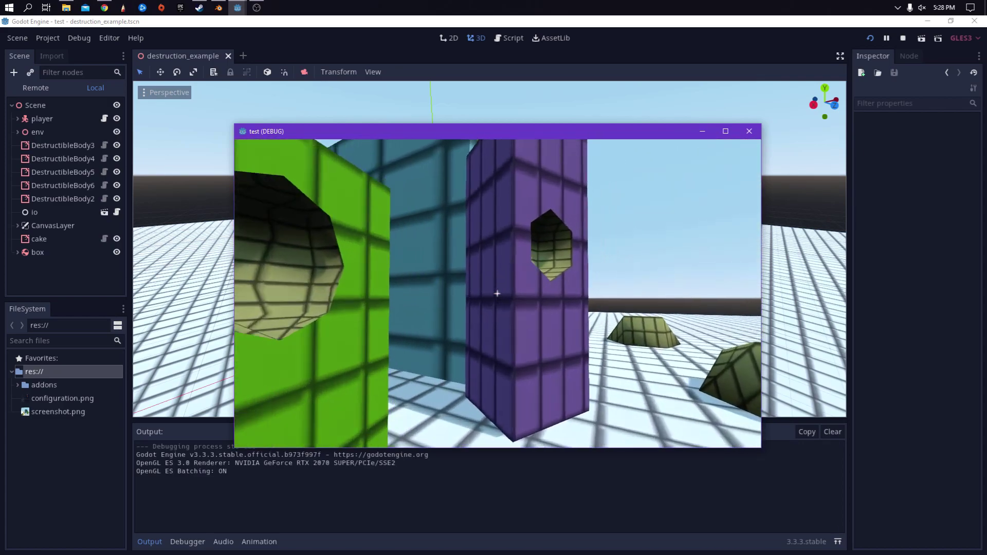
key("w")
key("s")
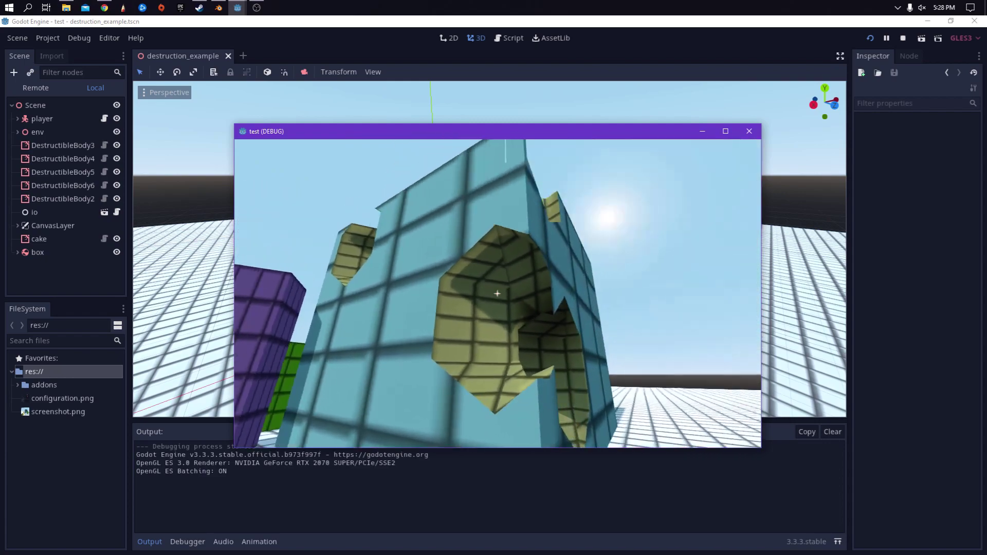
key("s")
key("Escape")
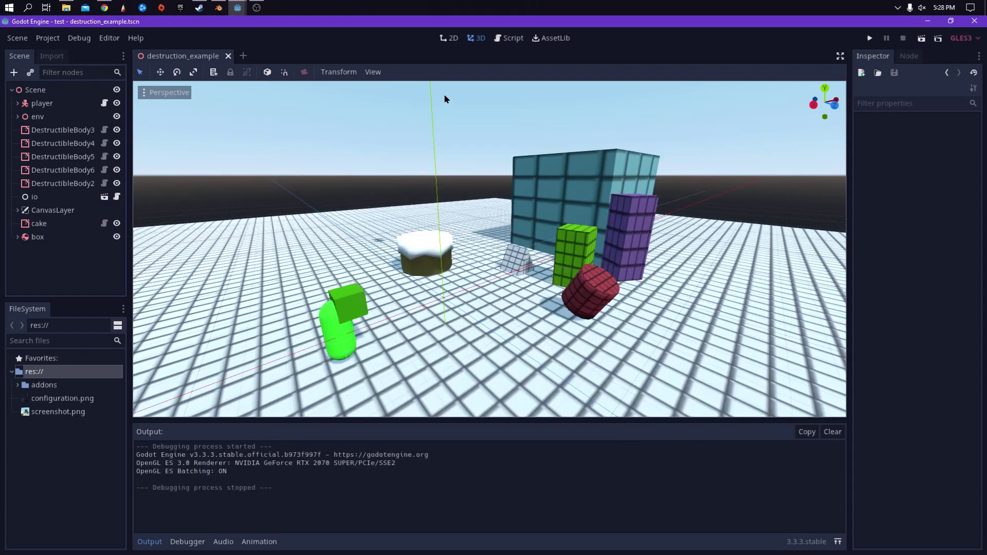
Turn on Visible Collision Shapes for debugging and run the project again.
left_click(79, 37)
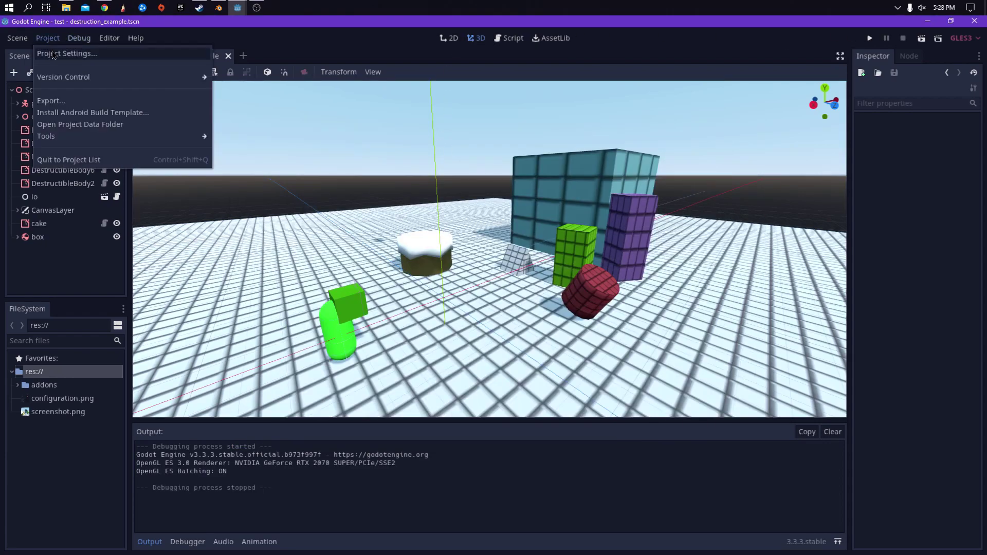
left_click(93, 88)
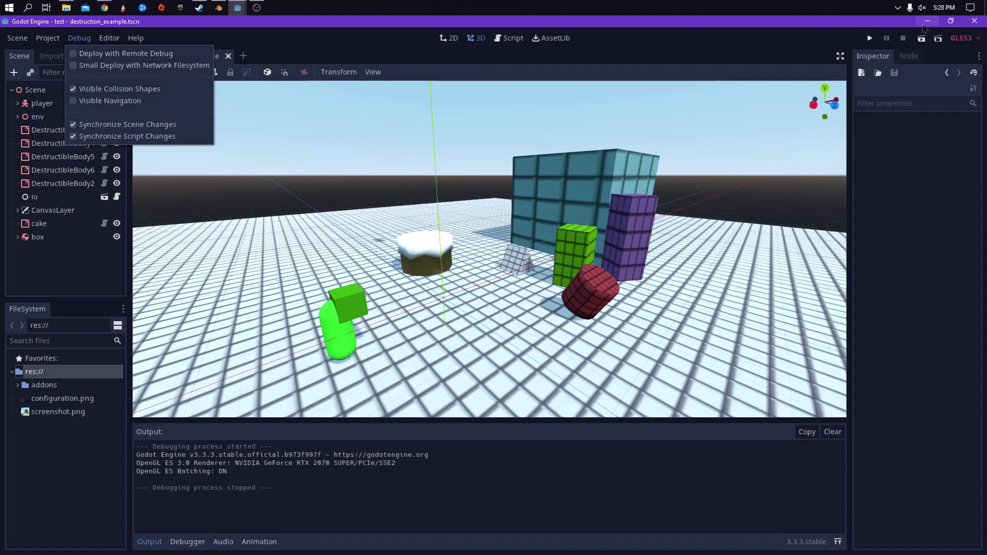
left_click(870, 40)
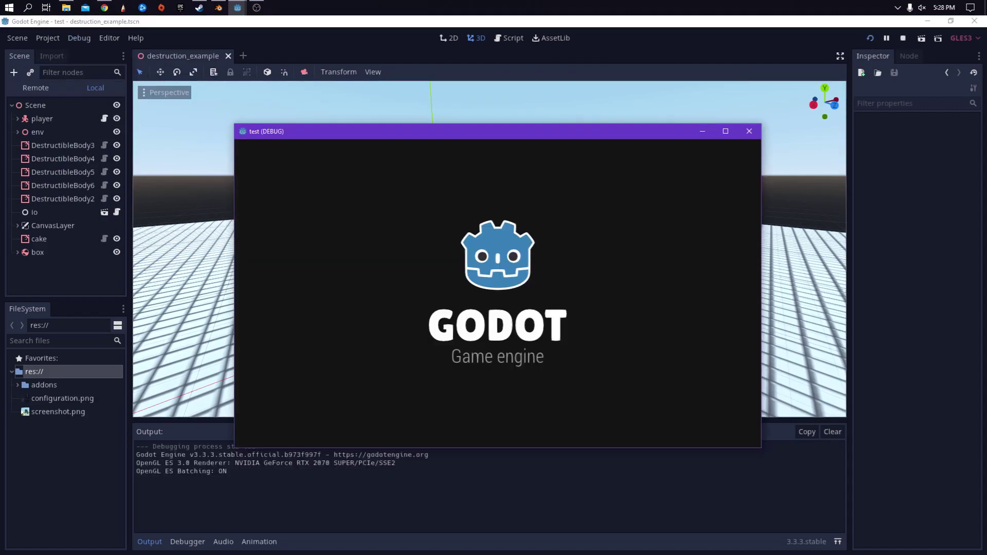
Blast pieces out of the cake, the small grey pyramid and the green block.
key("w")
left_click(498, 293)
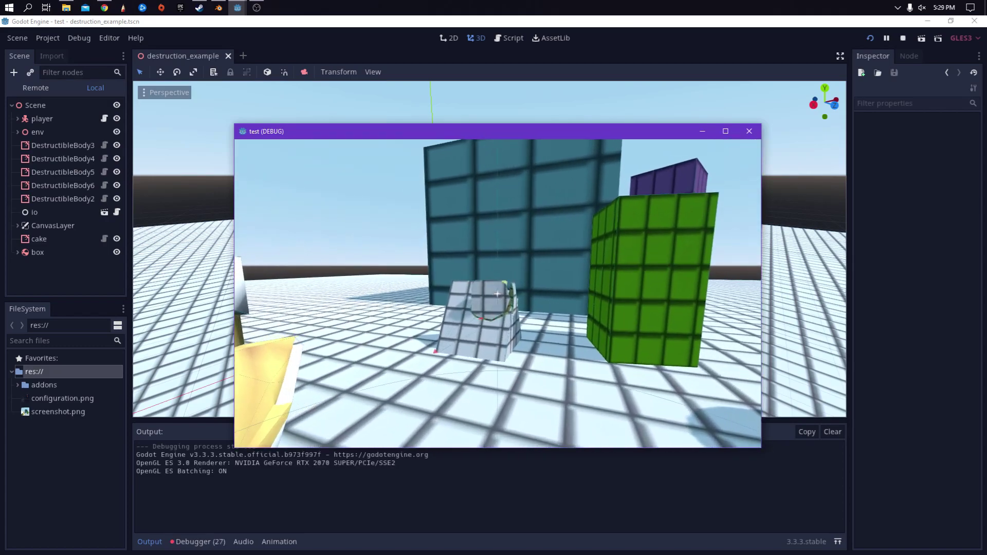
left_click(497, 294)
left_click(498, 293)
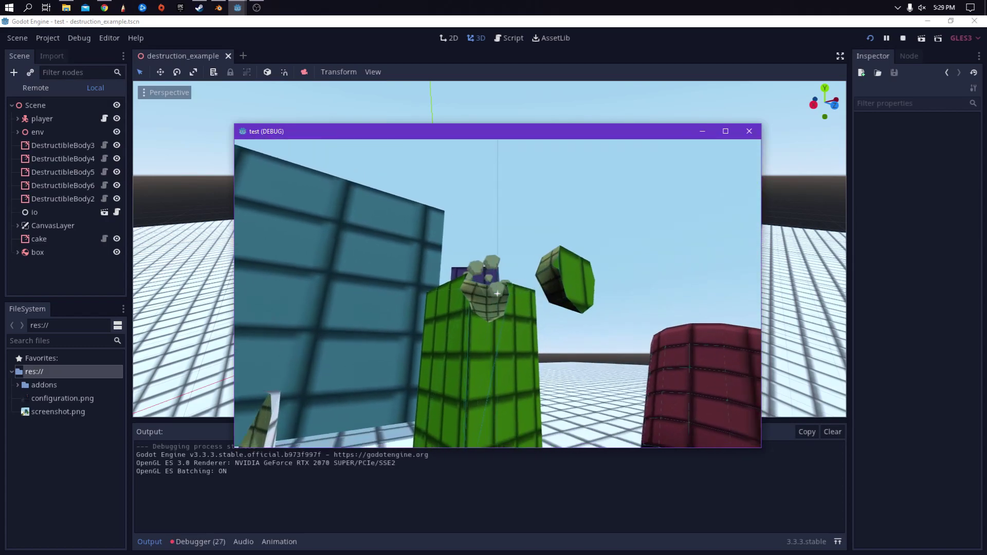
Blast several holes into the face and upper edge of the large teal box.
left_click(497, 294)
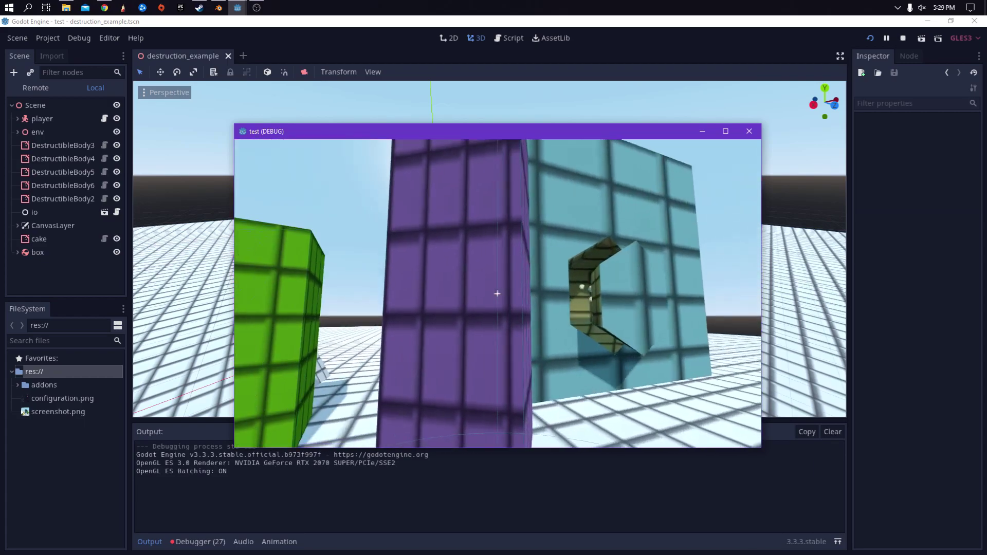
left_click(497, 293)
left_click(497, 294)
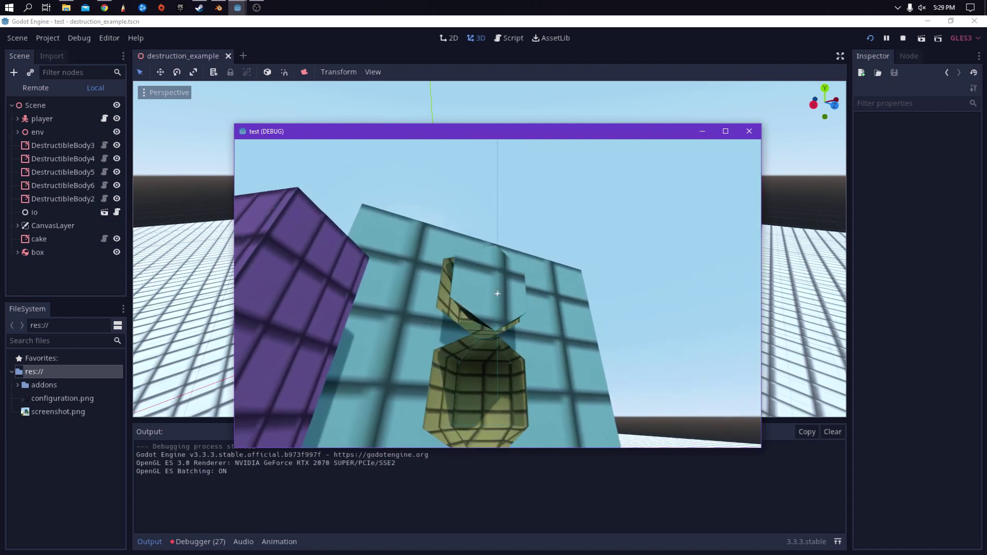
left_click(498, 294)
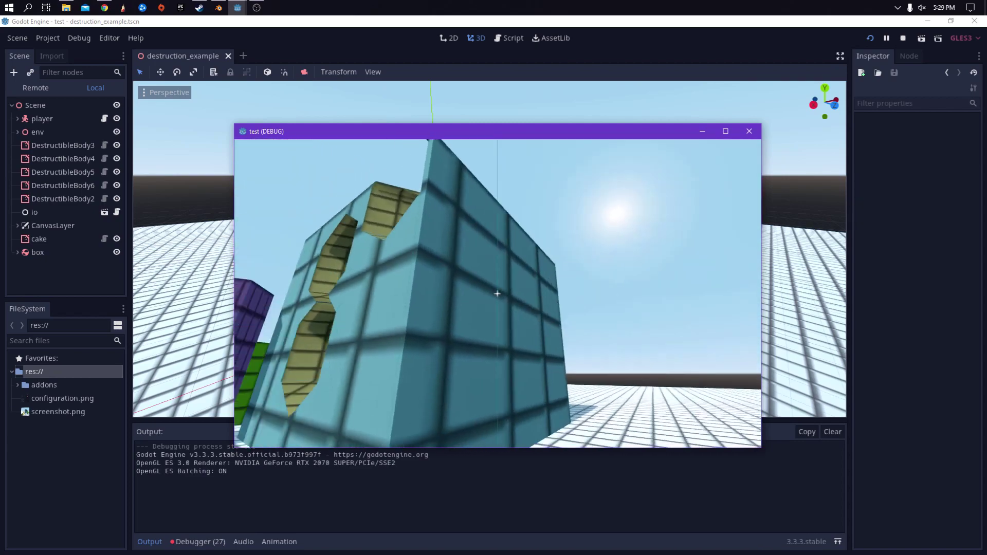
left_click(497, 293)
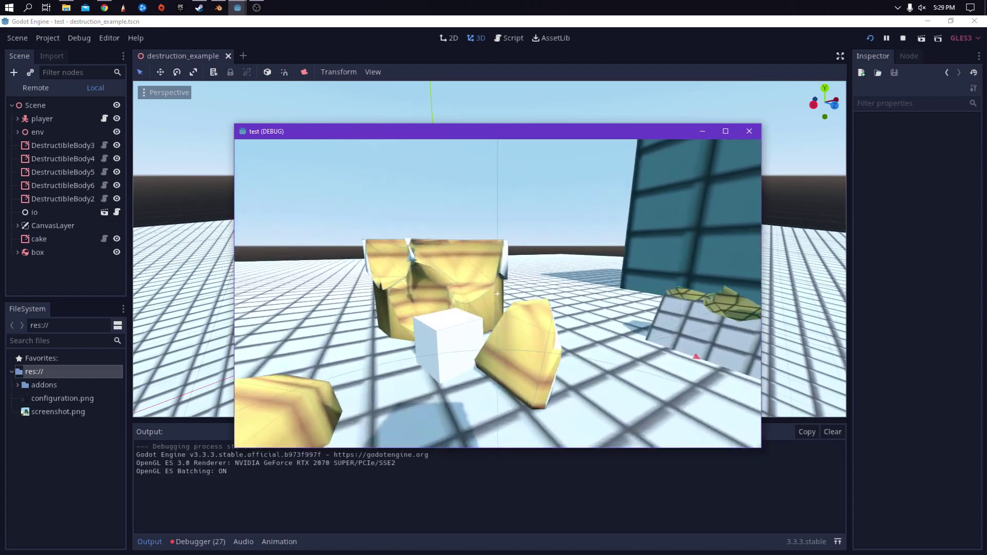
Blast the red cylinder again, inspect its hollowed inside up close, and end the test run.
key("w")
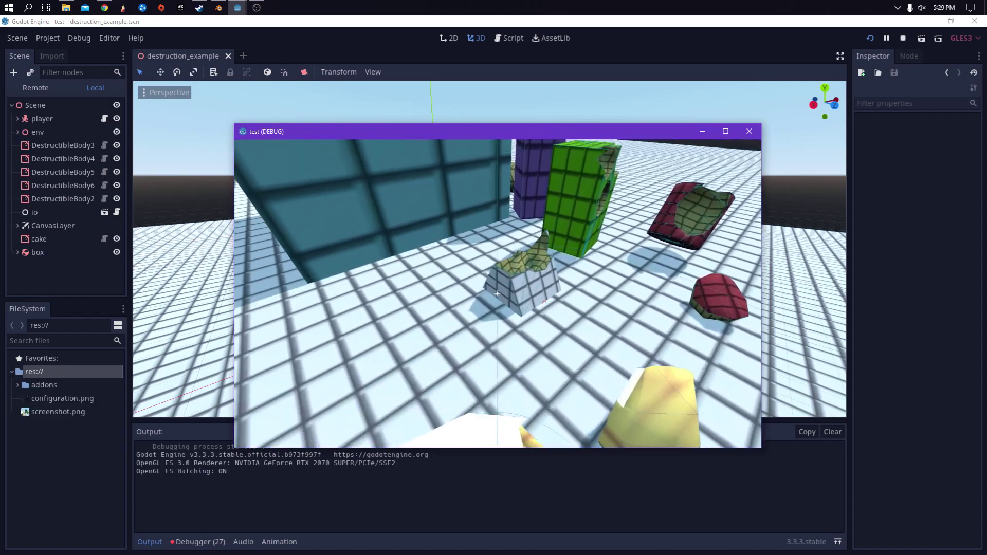
key("w")
left_click(497, 294)
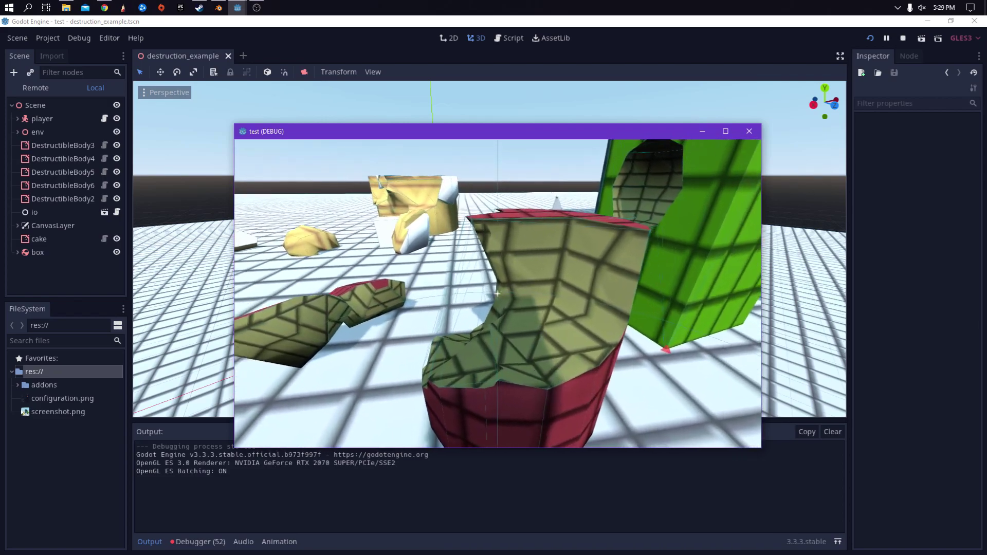
key("w")
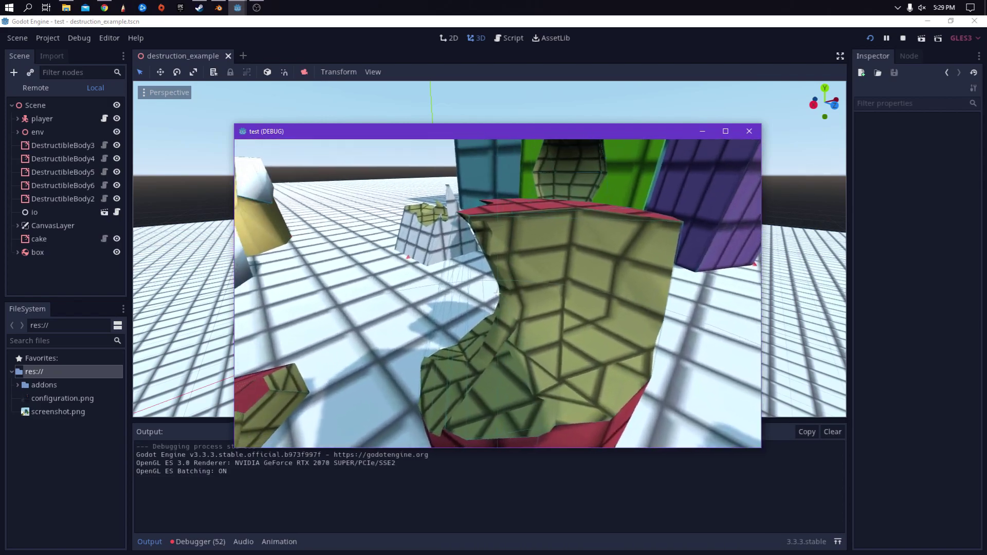
key("w")
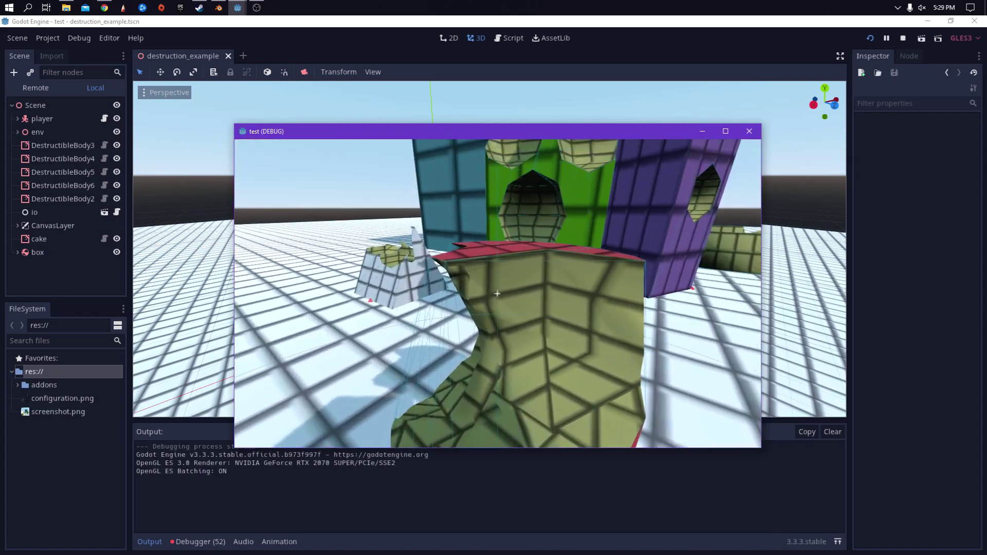
key("Escape")
Select DestructibleBody3, look up the DestructibleBody type among the node types that can be added, and cancel without creating one.
left_click(63, 128)
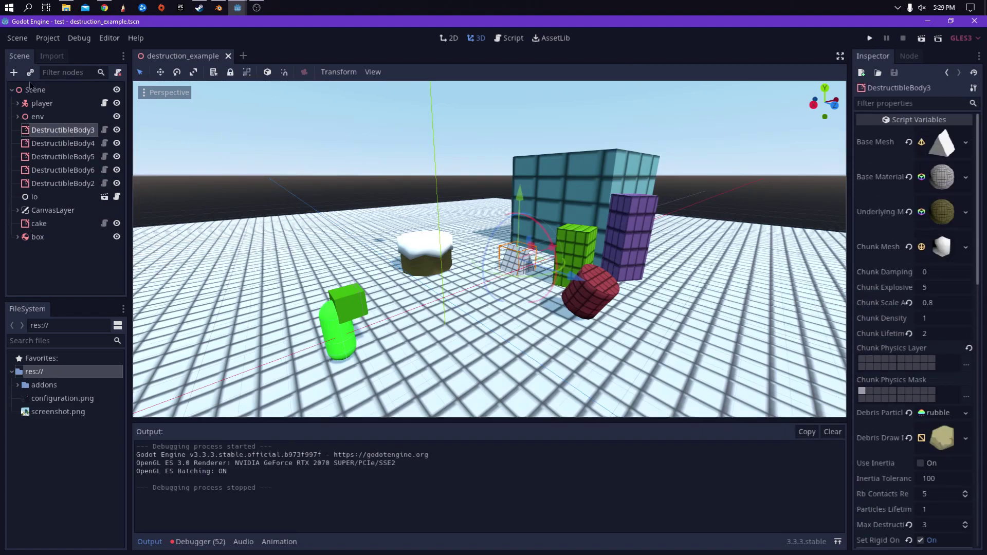
left_click(15, 73)
type("destru")
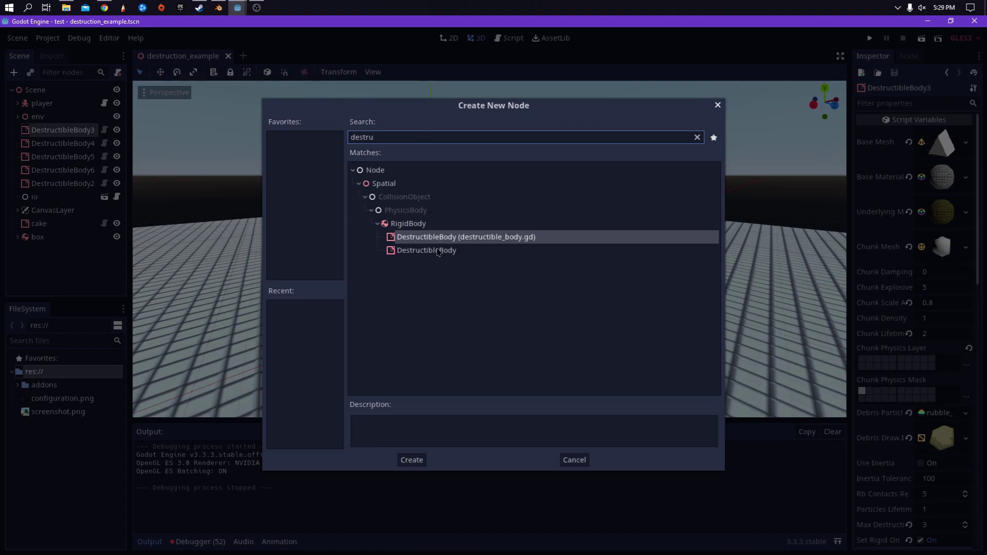
left_click(437, 252)
left_click(452, 252)
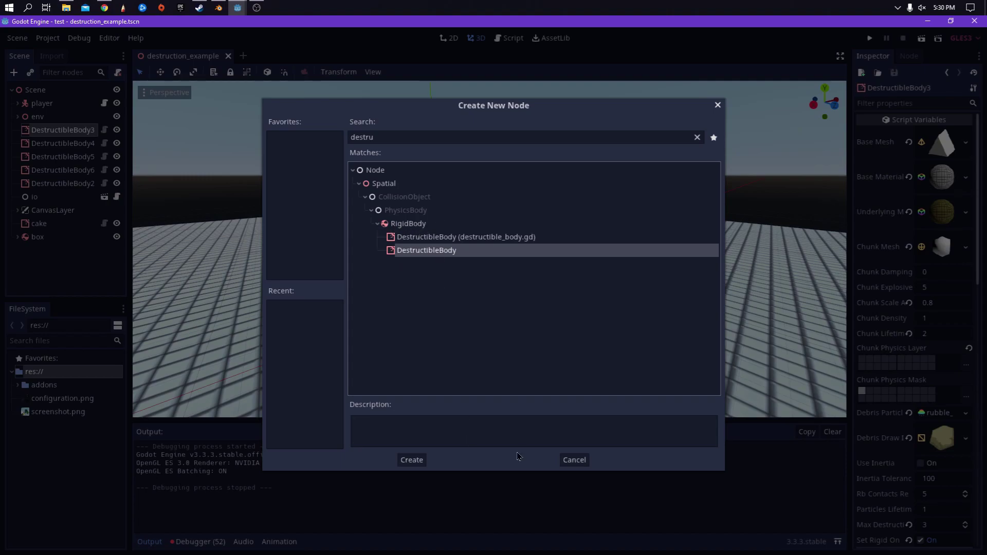
left_click(575, 460)
Widen the Inspector so the full script variables of DestructibleBody3 are readable beside the scene.
left_click_drag(848, 273, 638, 242)
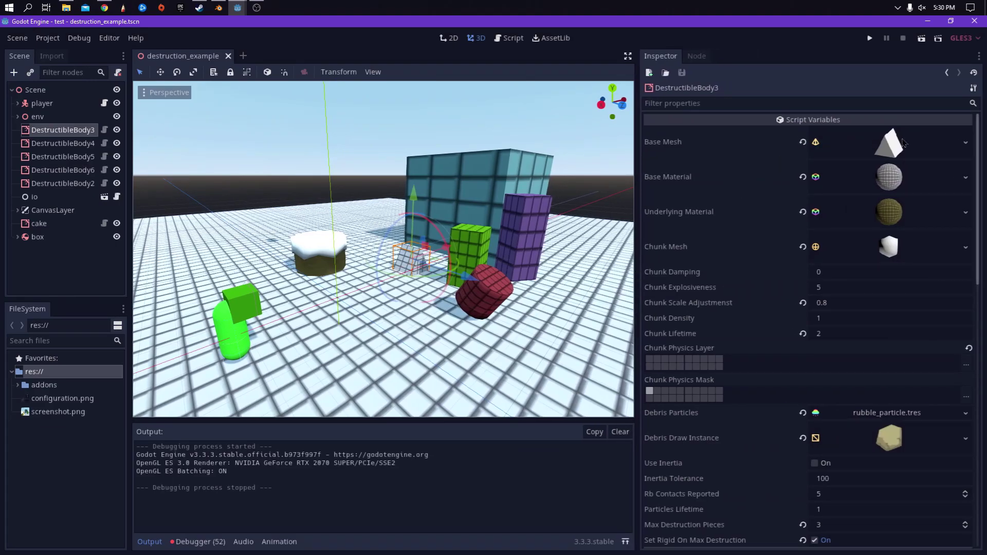
scroll(368, 216, "up", 6)
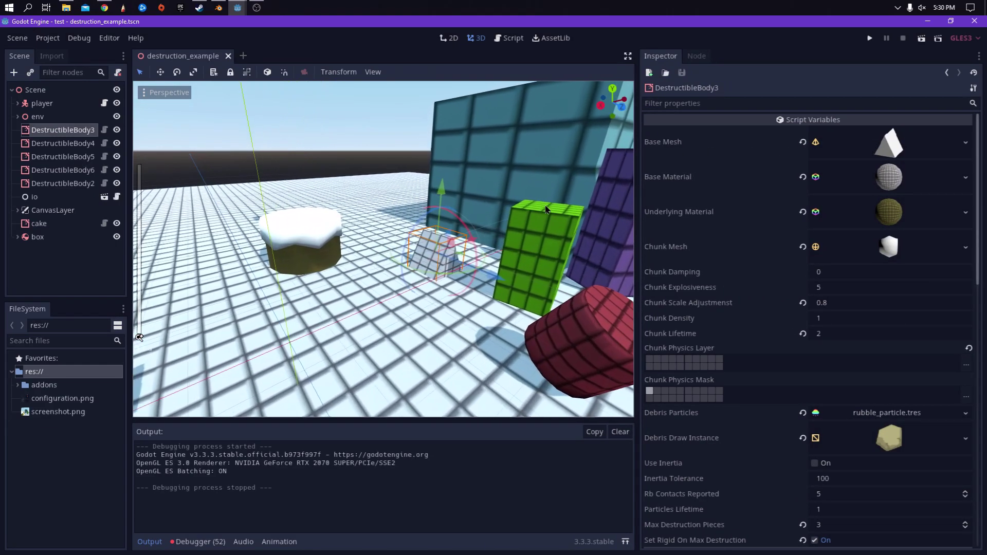
scroll(546, 209, "down", 5)
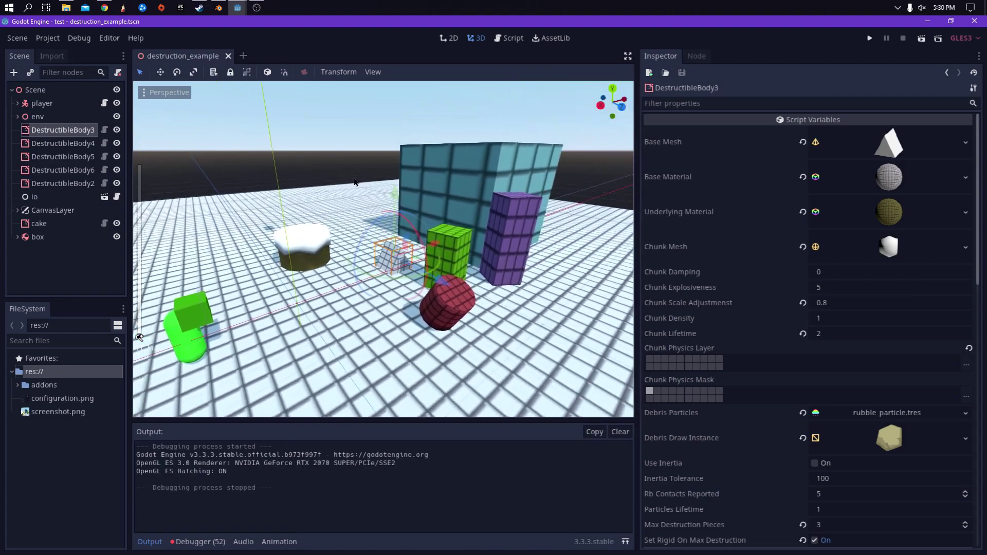
scroll(344, 234, "up", 3)
middle_click_drag(344, 234, 462, 239)
scroll(469, 229, "up", 5)
Try to pick the red cylinder and the green block directly in the 3D view.
left_click(456, 220)
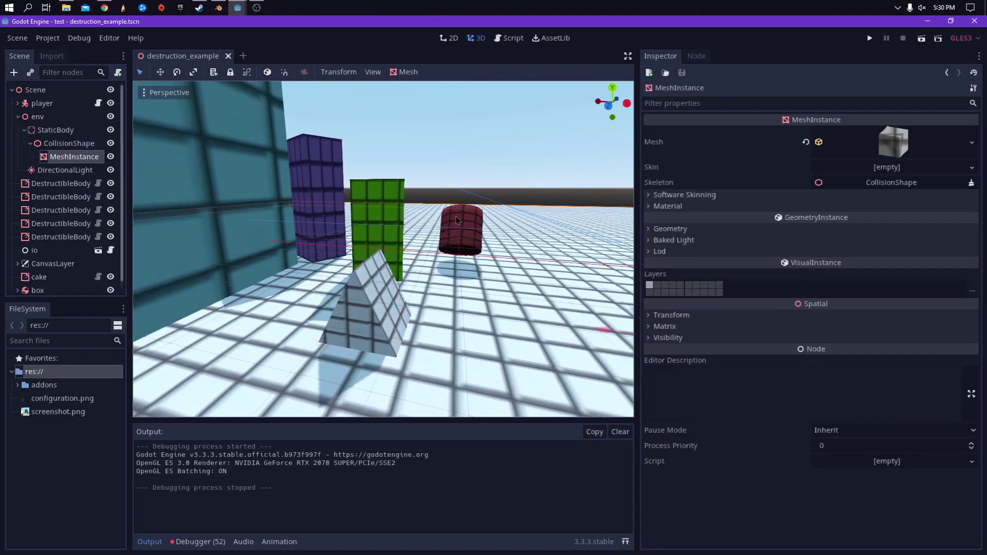
left_click(363, 187)
left_click_drag(366, 204, 374, 202)
left_click(370, 190)
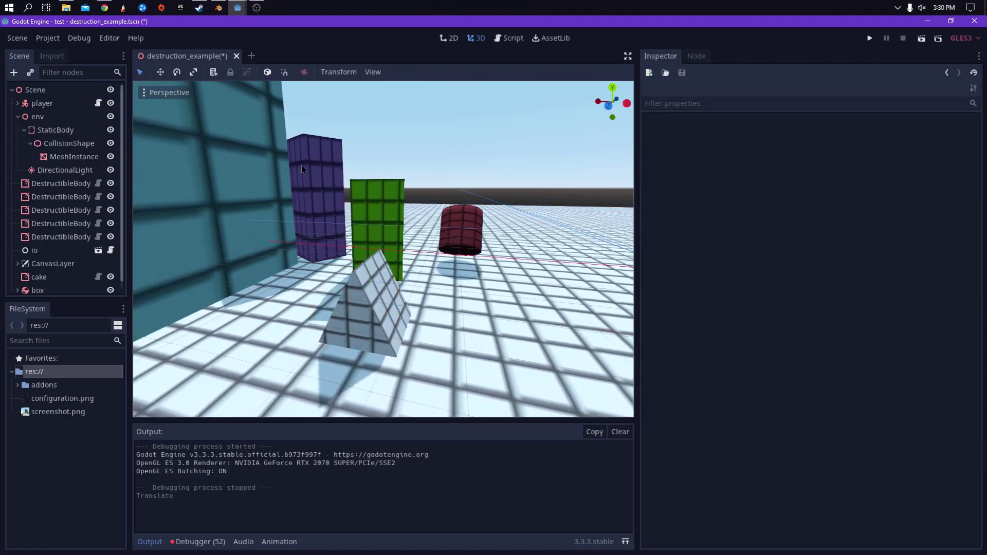
Replace the base mesh of DestructibleBody3 with a cube mesh.
scroll(302, 166, "down", 3)
middle_click_drag(302, 167, 441, 172)
scroll(299, 153, "down", 3)
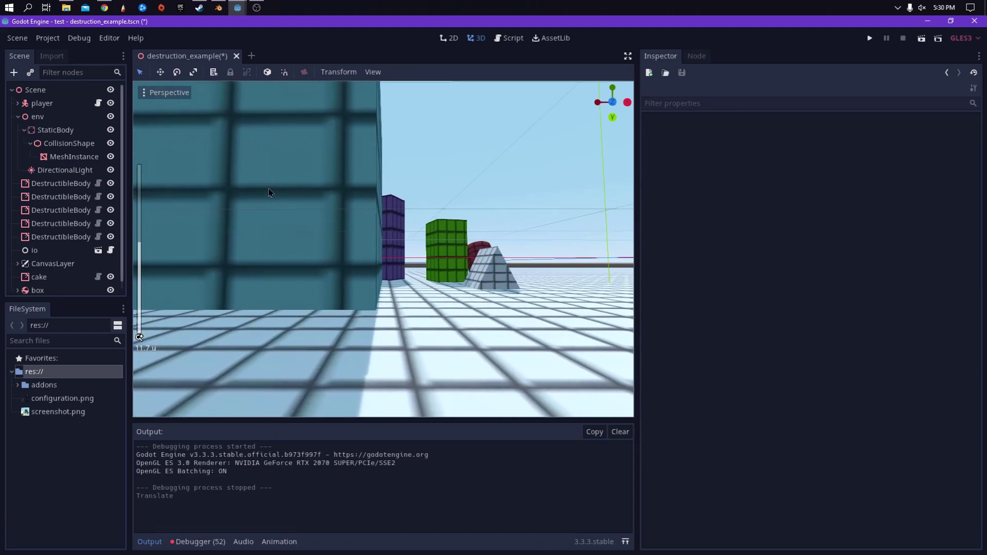
right_click_drag(223, 203, 258, 203)
key("s")
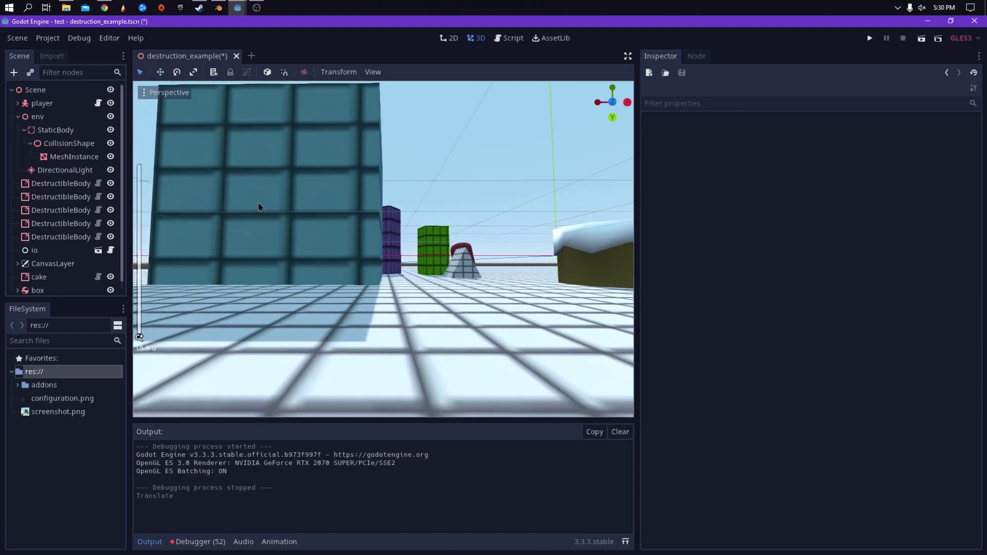
middle_click_drag(320, 216, 216, 277)
right_click_drag(216, 280, 430, 216)
left_click(64, 184)
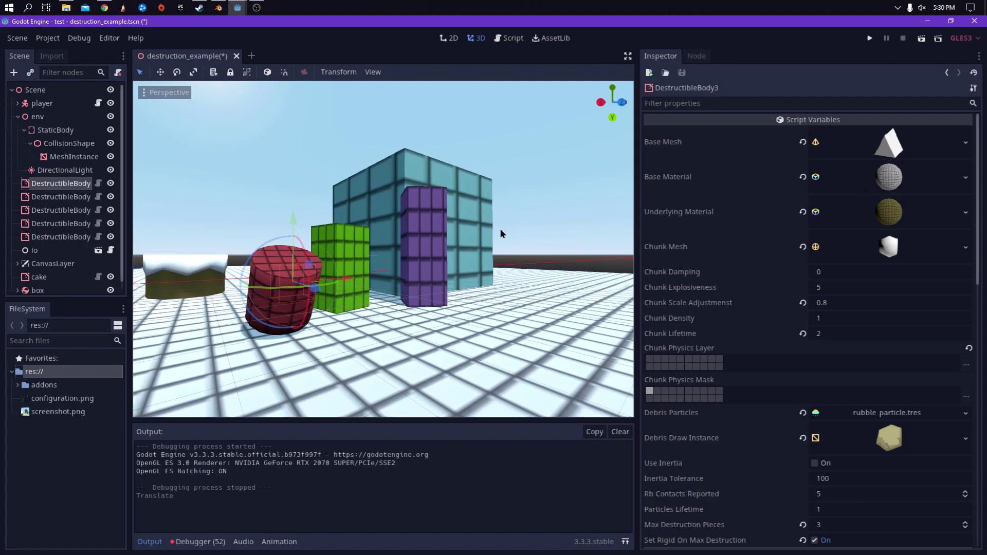
middle_click_drag(382, 228, 430, 236)
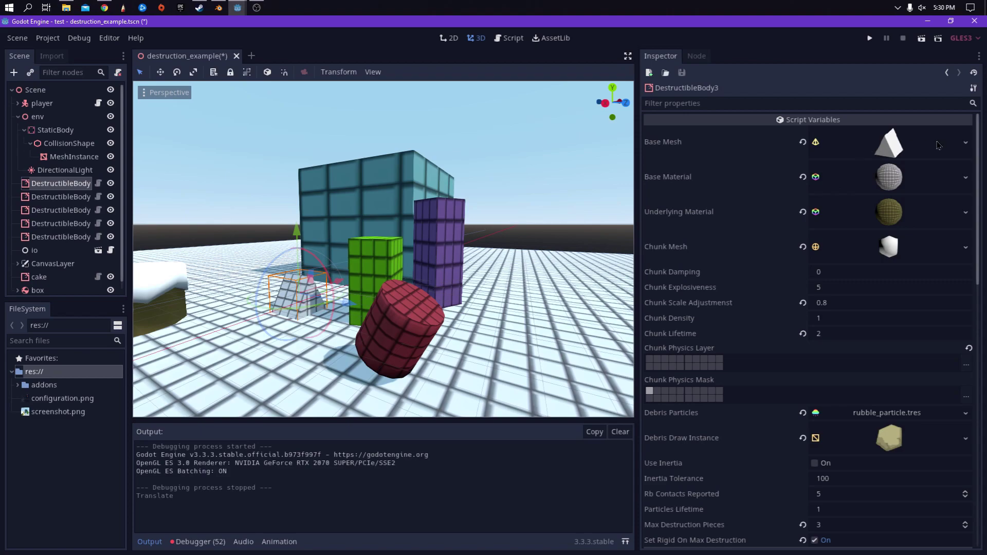
left_click(967, 144)
left_click(925, 190)
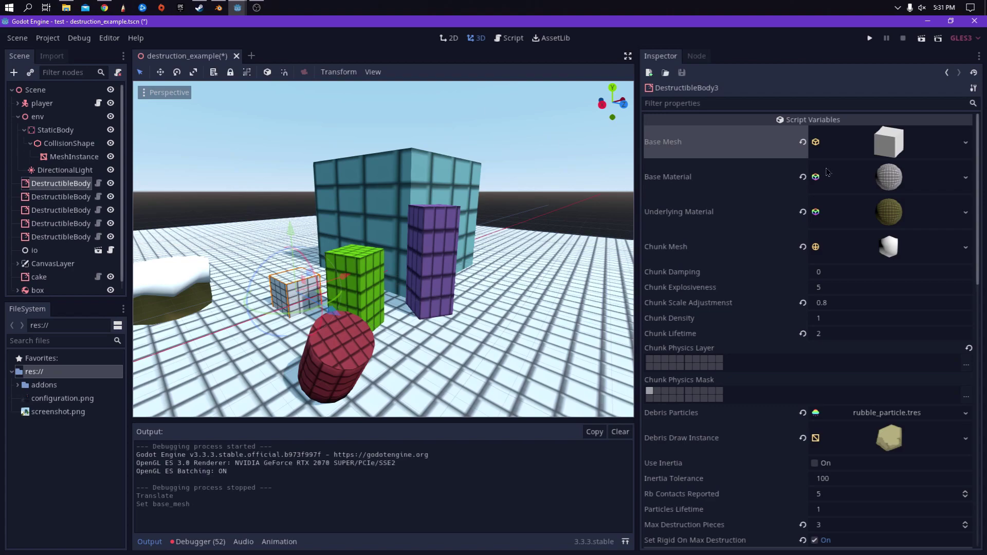
Open the underlying material of DestructibleBody3 and look through its Flags, Vertex Color and Parameters settings.
scroll(364, 277, "up", 6)
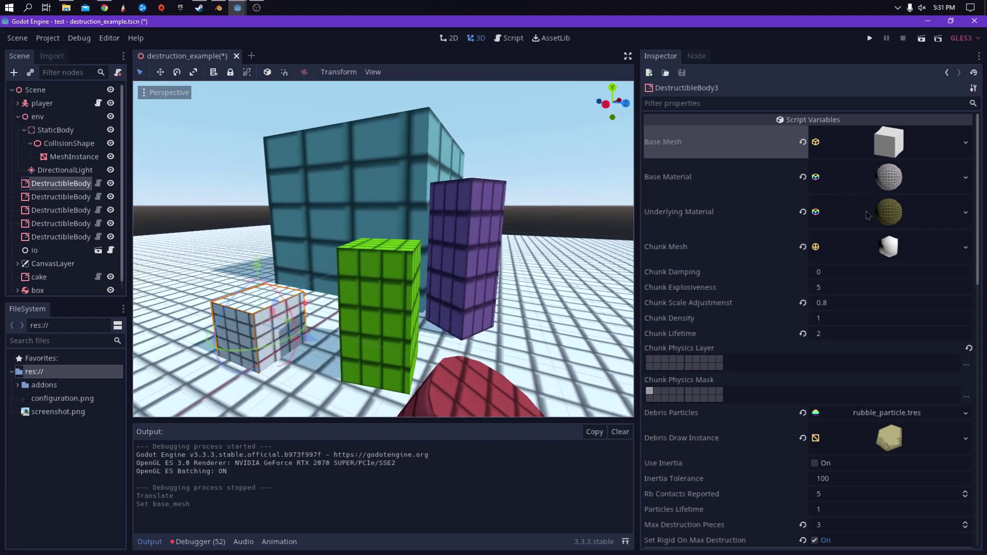
left_click(887, 222)
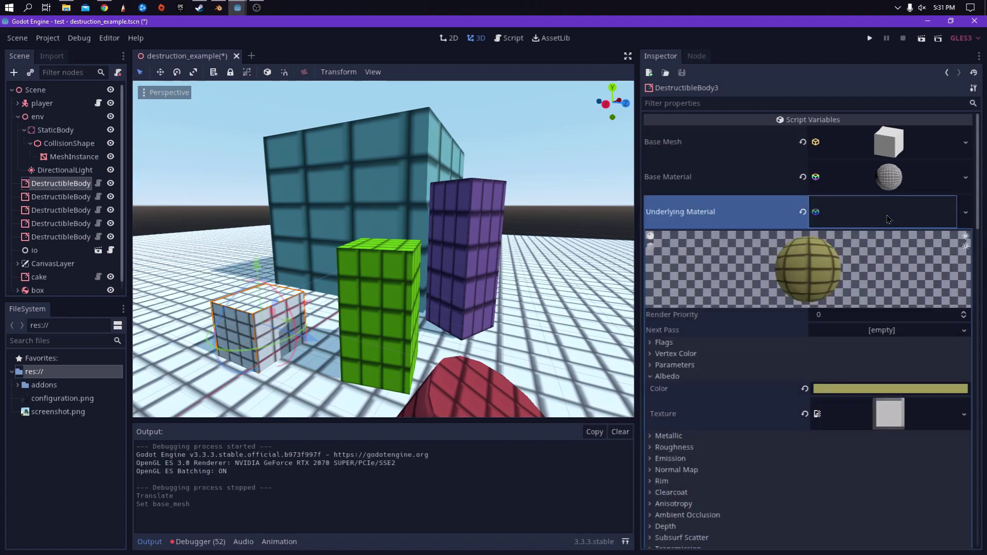
left_click(667, 377)
left_click(689, 343)
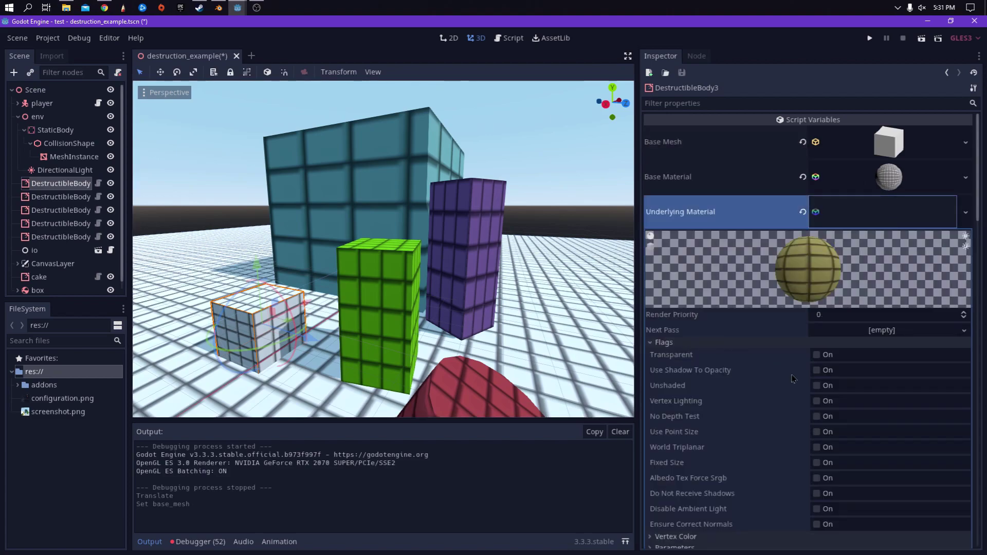
left_click(689, 343)
left_click(693, 354)
left_click(694, 354)
left_click(689, 365)
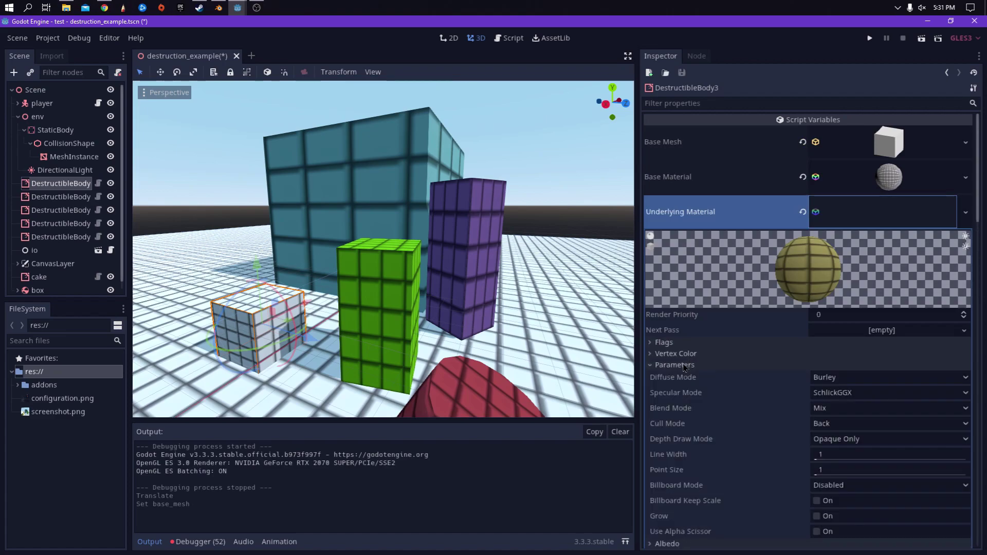
Show the underlying material's Albedo color and texture, and collapse the material again.
scroll(687, 369, "down", 2)
left_click(688, 311)
left_click(683, 324)
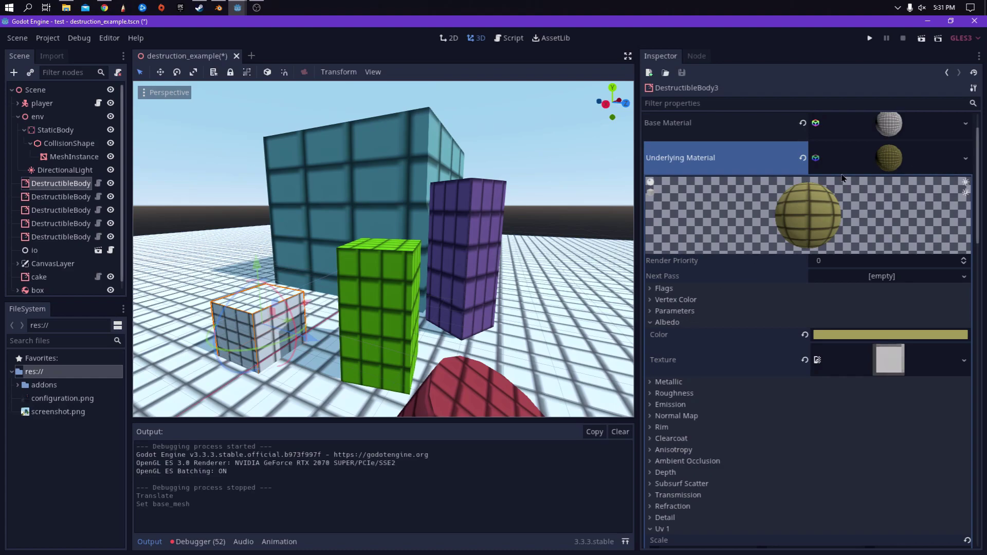
middle_click_drag(420, 279, 455, 284)
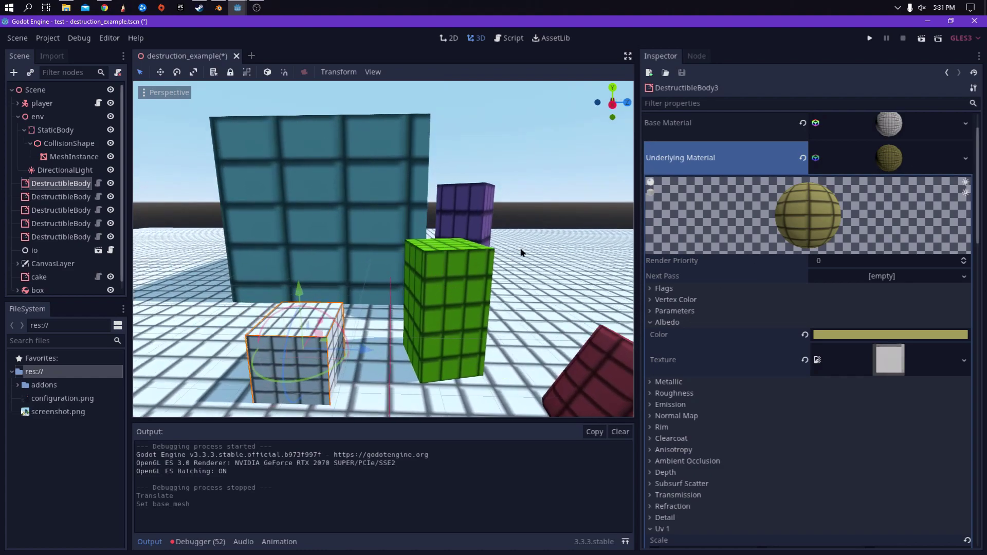
middle_click_drag(523, 254, 621, 236)
left_click(889, 160)
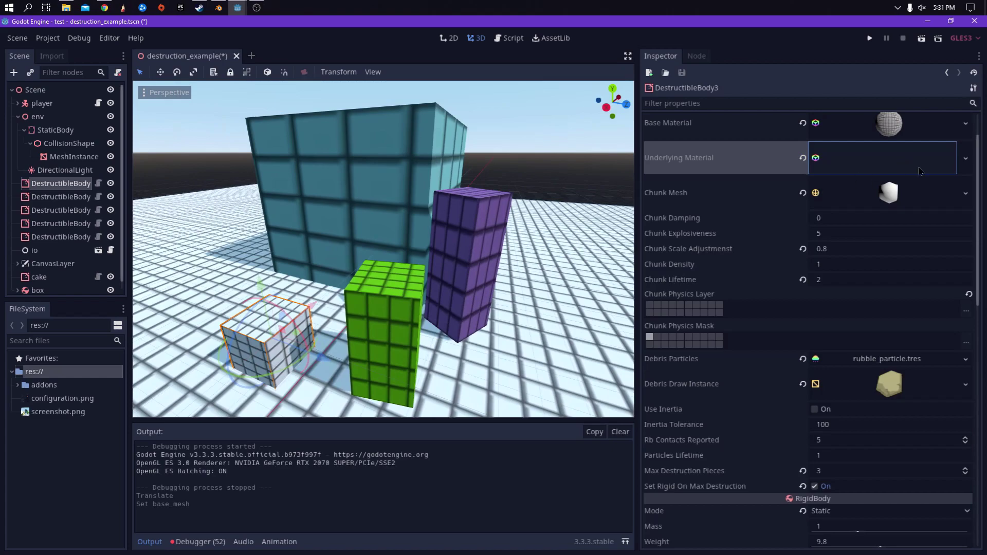
mouse_move(552, 249)
middle_mouse_down()
mouse_move(542, 253)
mouse_move(540, 237)
middle_mouse_up()
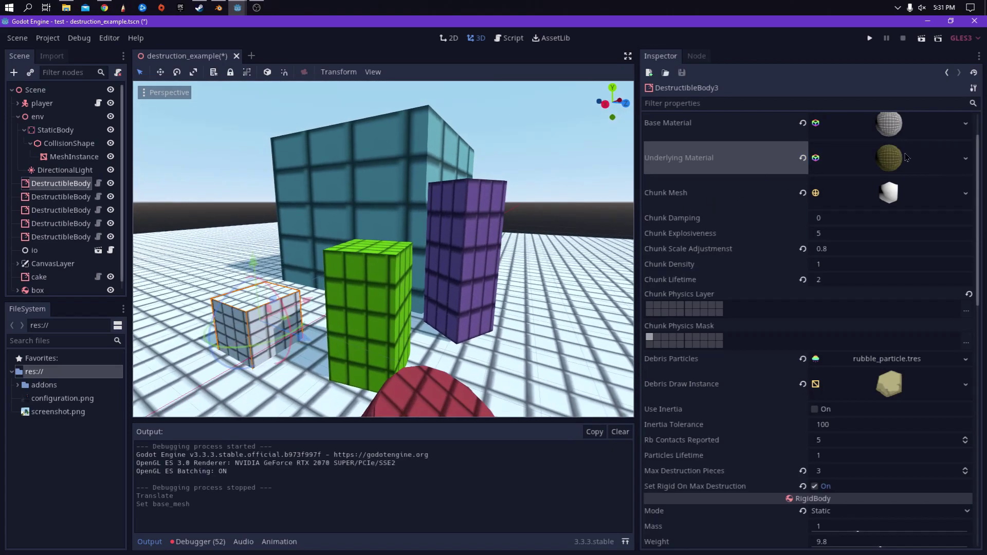
Examine the chunk mesh of DestructibleBody3 from several angles in its preview and collapse its settings.
left_click(890, 193)
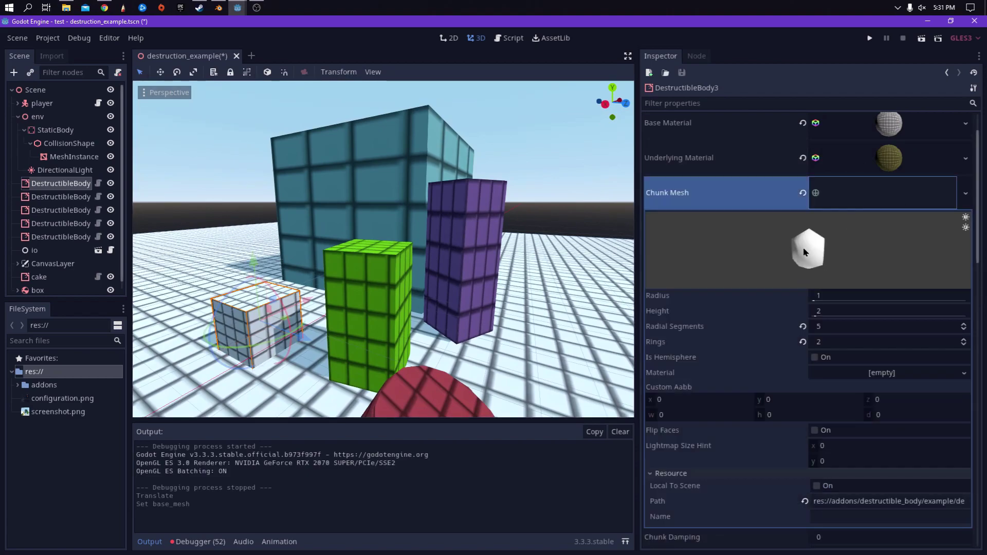
left_click_drag(806, 252, 813, 306)
scroll(303, 285, "down", 3)
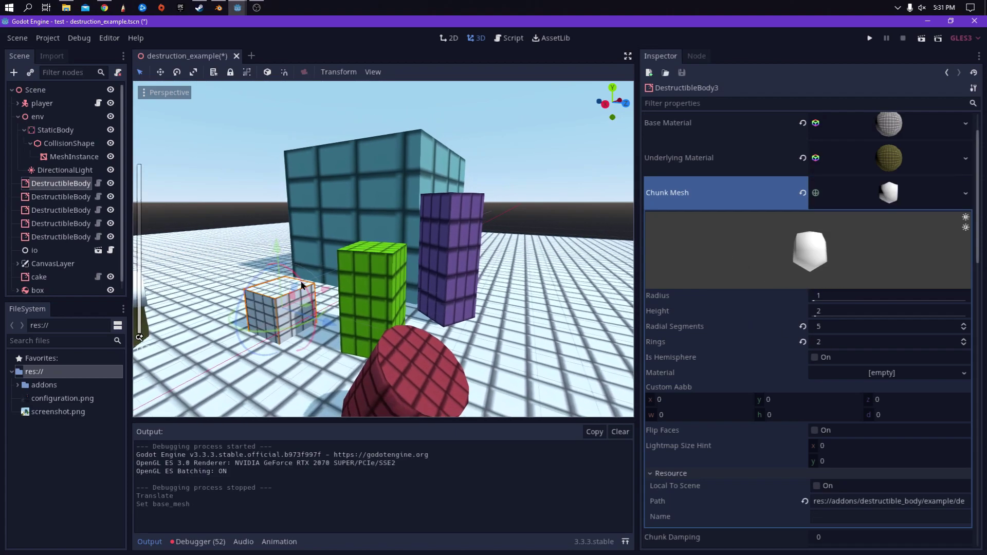
scroll(303, 286, "down", 5)
middle_click_drag(585, 211, 573, 237)
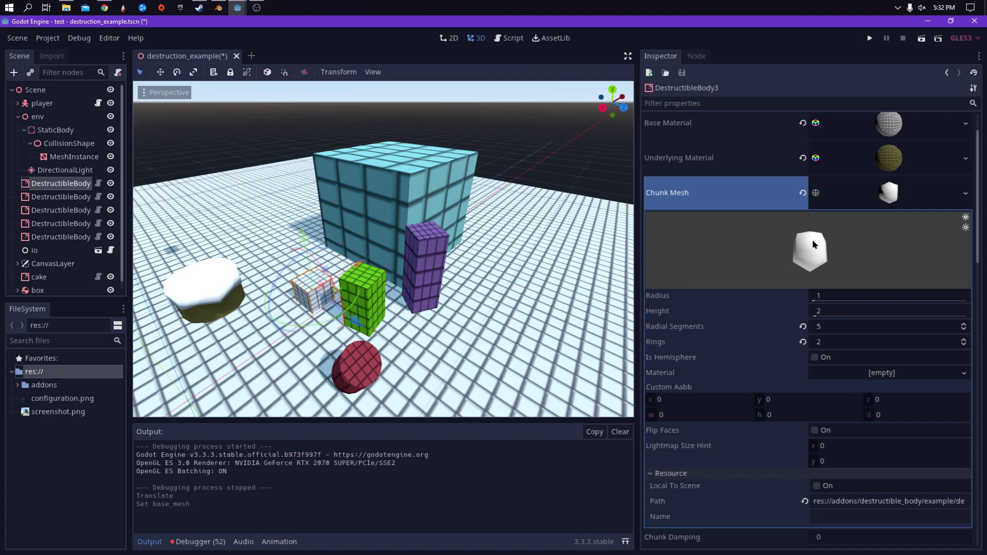
left_click_drag(813, 246, 863, 264)
left_click(898, 195)
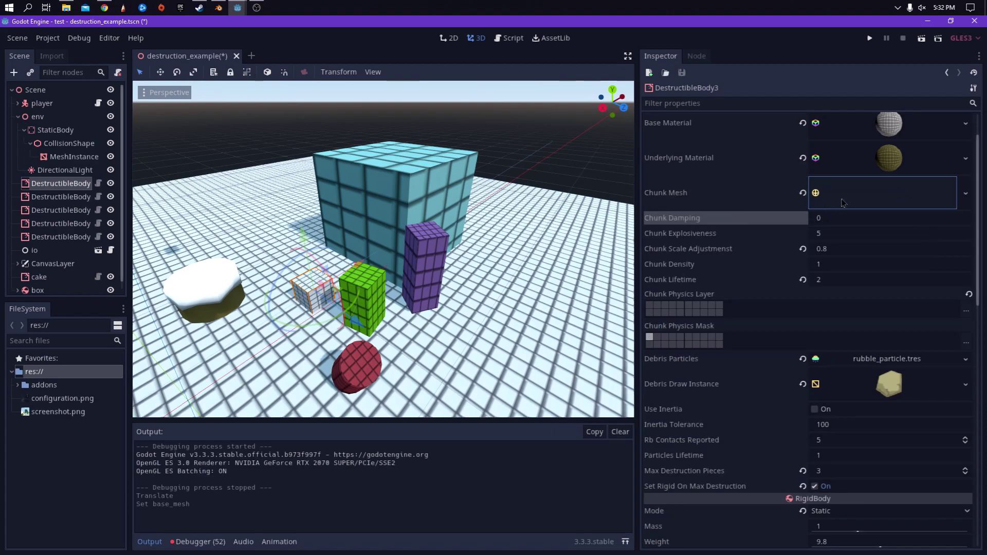
Compare the chunk settings of DestructibleBody4 with those of DestructibleBody3, and view the inertia and destruction options.
scroll(832, 225, "up", 2)
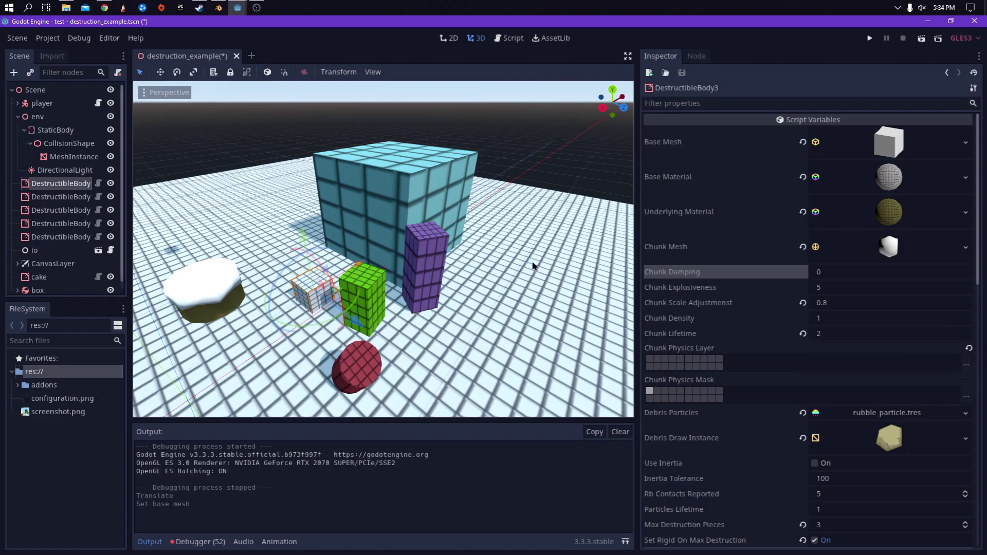
left_click(61, 197)
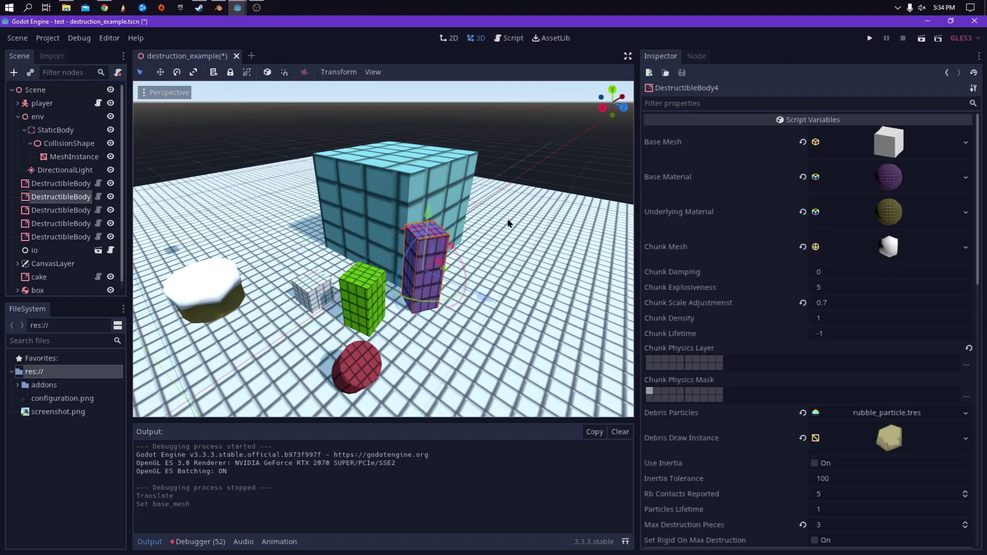
left_click(43, 186)
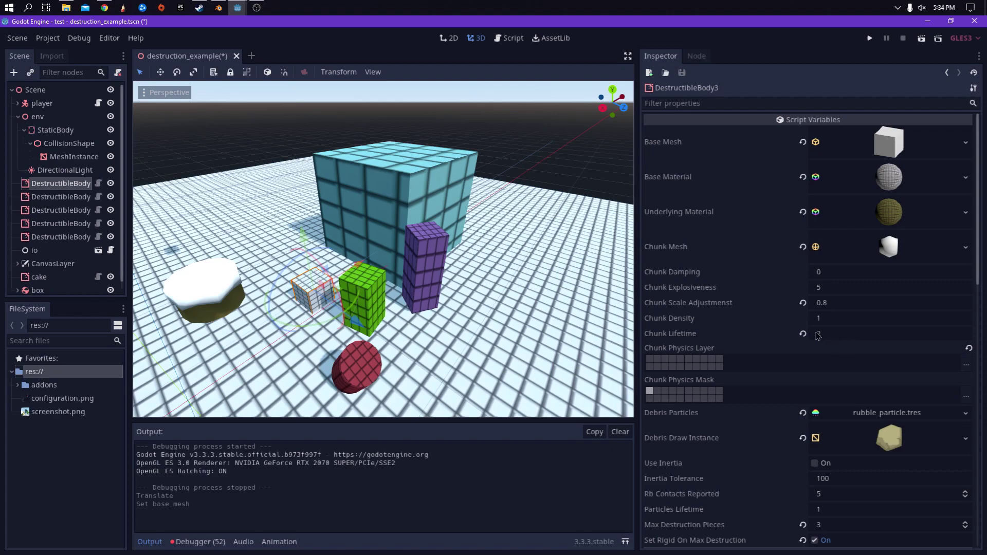
scroll(849, 411, "down", 1)
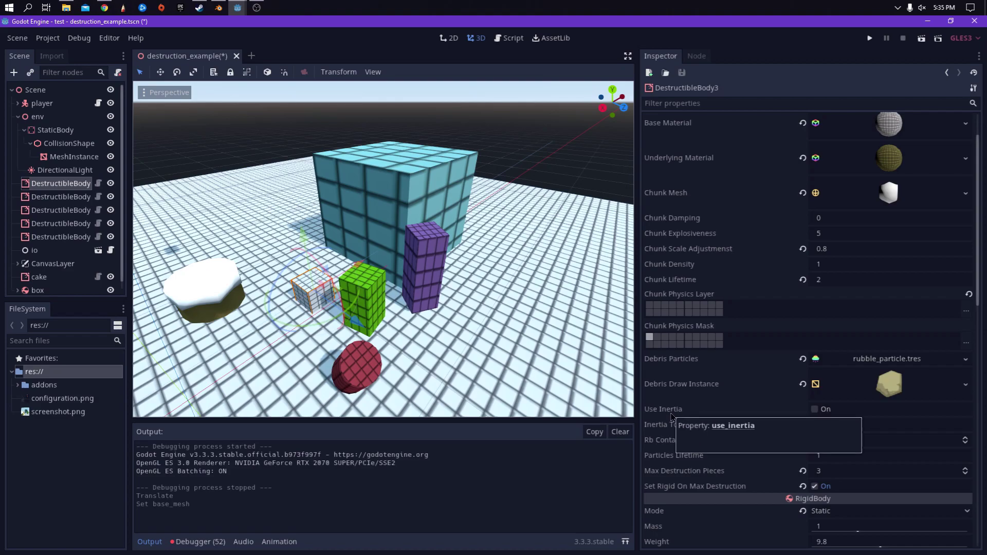
Try to select the cake in the 3D view.
middle_click_drag(278, 344, 300, 330)
scroll(300, 330, "down", 4)
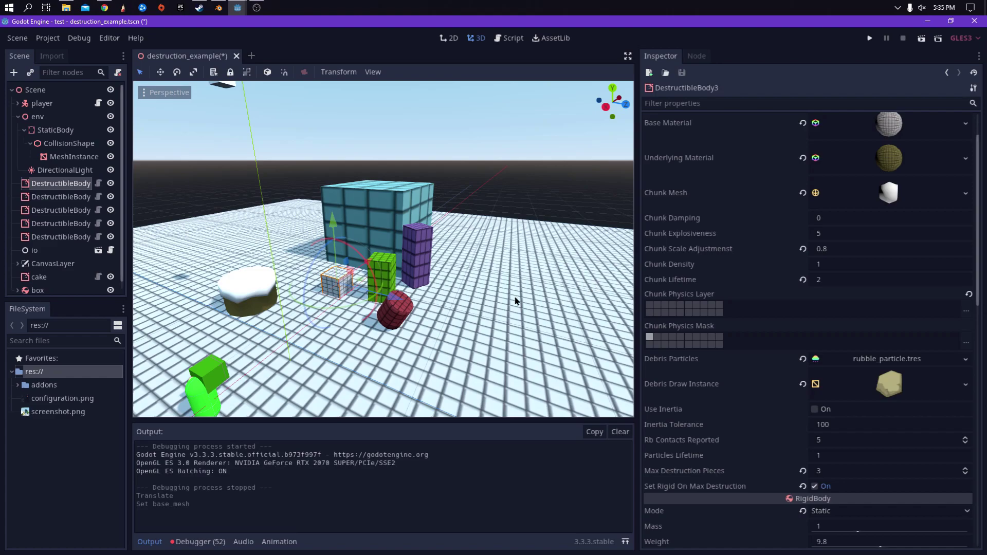
middle_click_drag(327, 201, 333, 224)
scroll(333, 224, "down", 5)
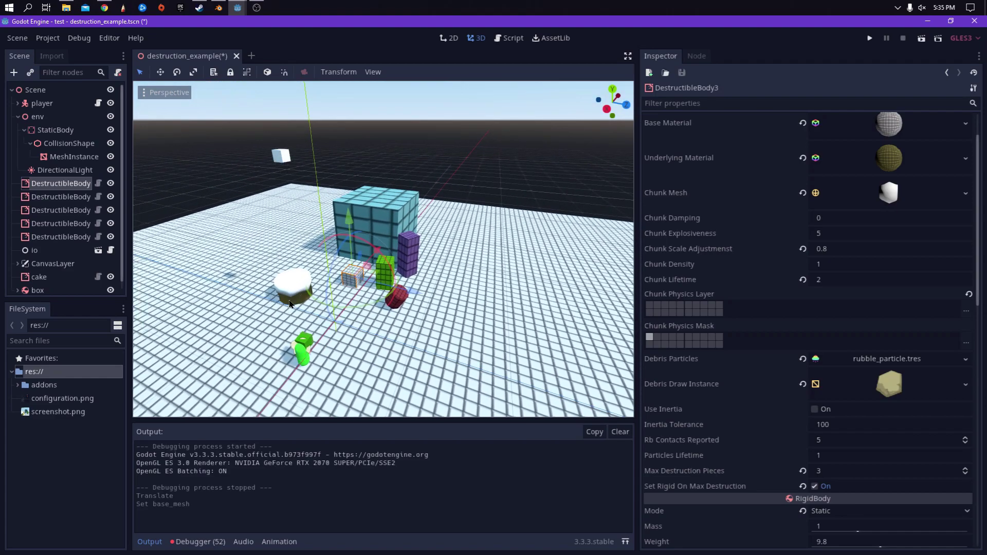
middle_click_drag(291, 294, 311, 285)
scroll(320, 306, "up", 3)
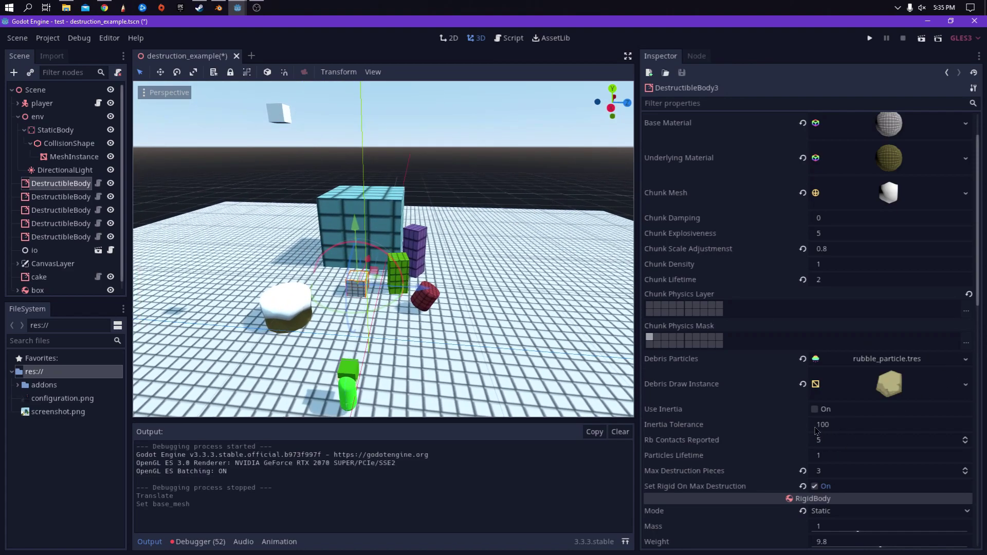
left_click(270, 303)
Go through the DestructibleBody nodes in the scene tree and select the cake node to view its destruction settings.
left_click(47, 184)
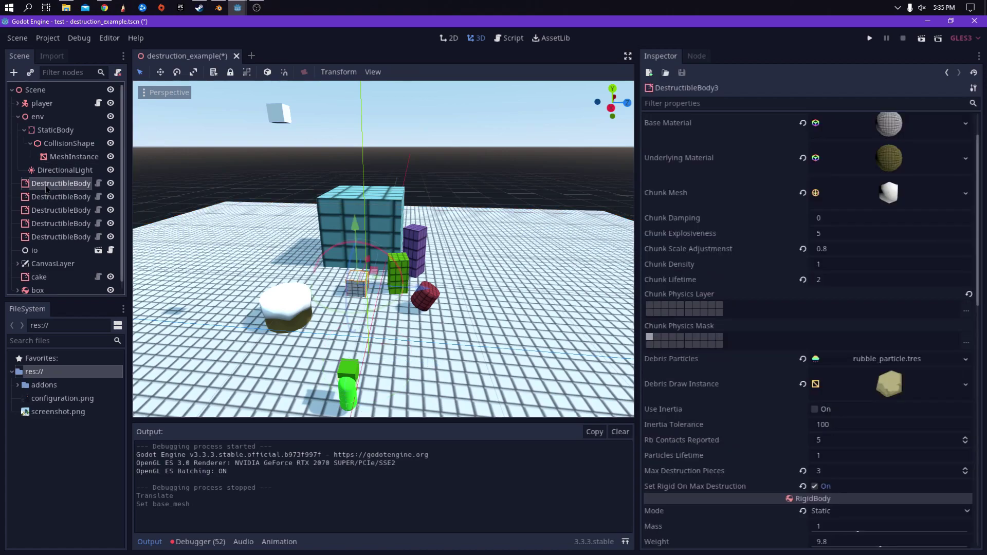
left_click(49, 238)
left_click(51, 225)
left_click(51, 212)
left_click(51, 199)
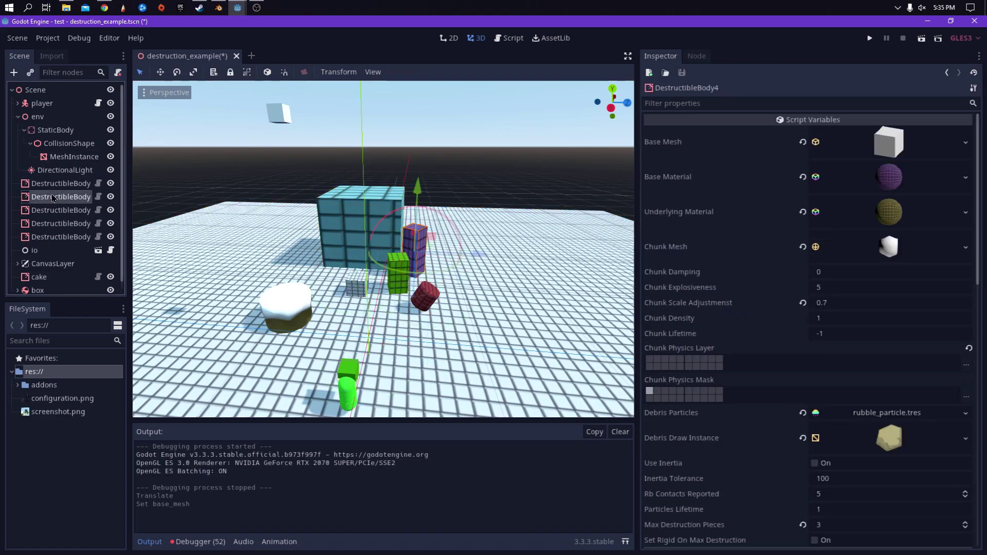
left_click(50, 187)
scroll(60, 232, "down", 1)
left_click(46, 269)
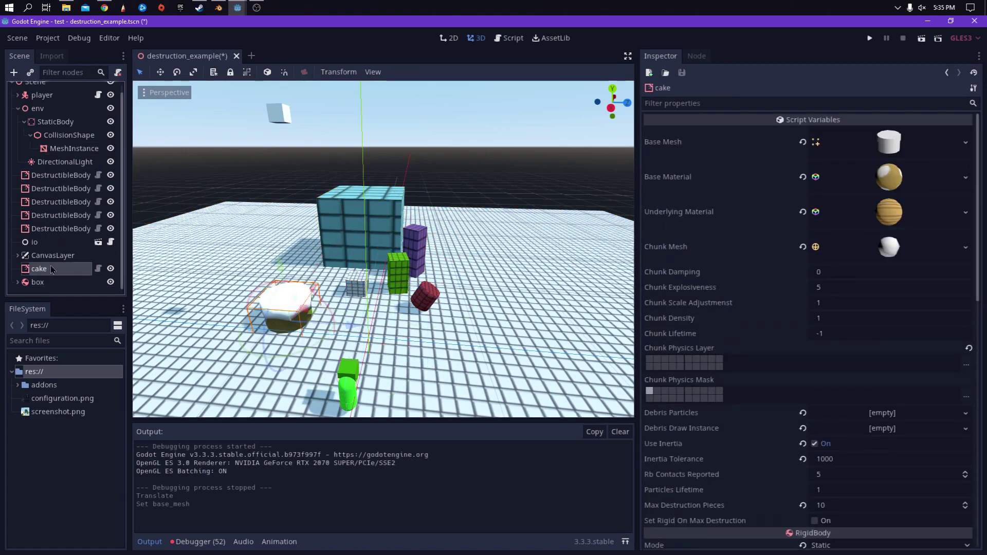
Review the cake's chunk, inertia and maximum destruction settings, and view the cake from a slightly different angle.
scroll(730, 343, "down", 2)
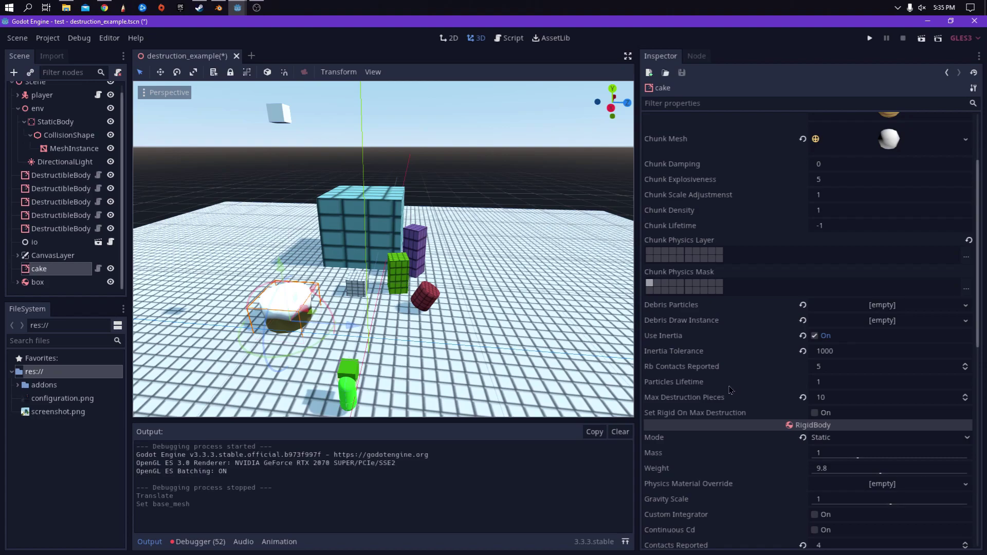
middle_click_drag(431, 293, 424, 292)
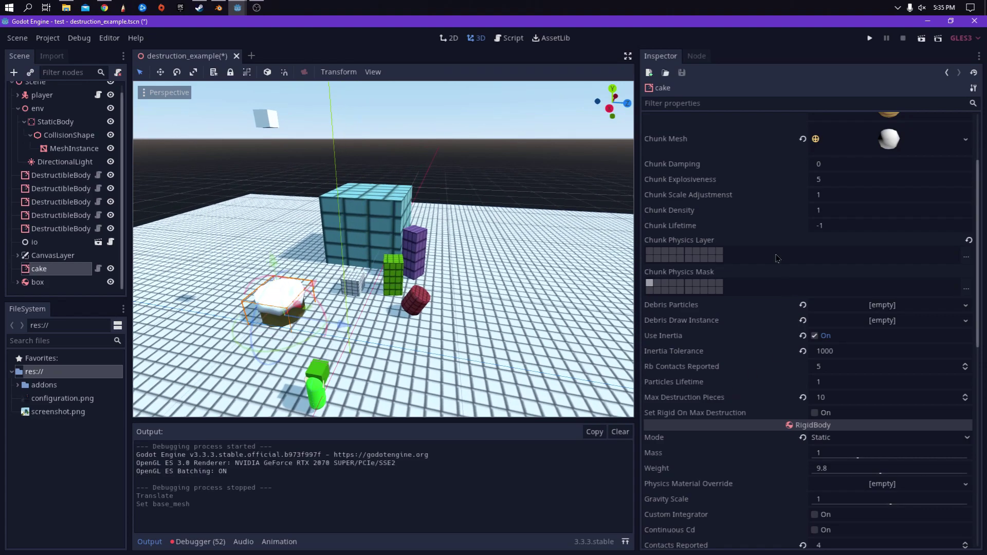
scroll(777, 258, "up", 4)
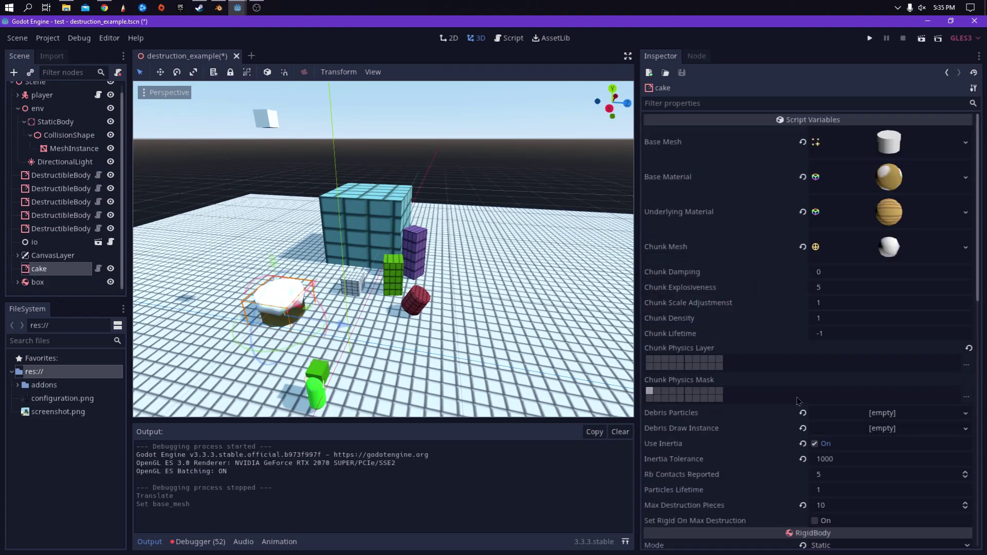
scroll(800, 407, "down", 4)
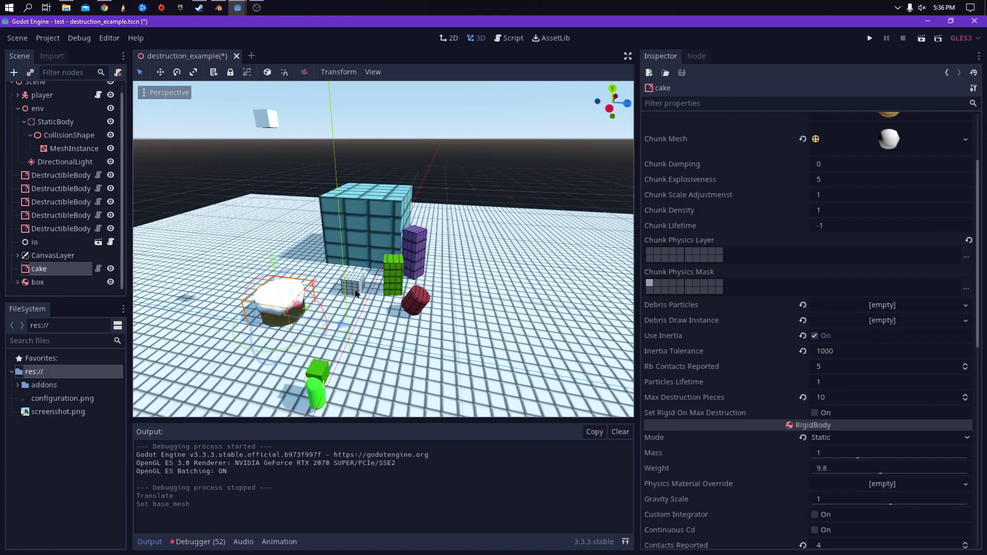
Select DestructibleBody3 and review its debris, maximum destruction pieces, rigid-on-max-destruction and rigid body settings.
left_click(71, 178)
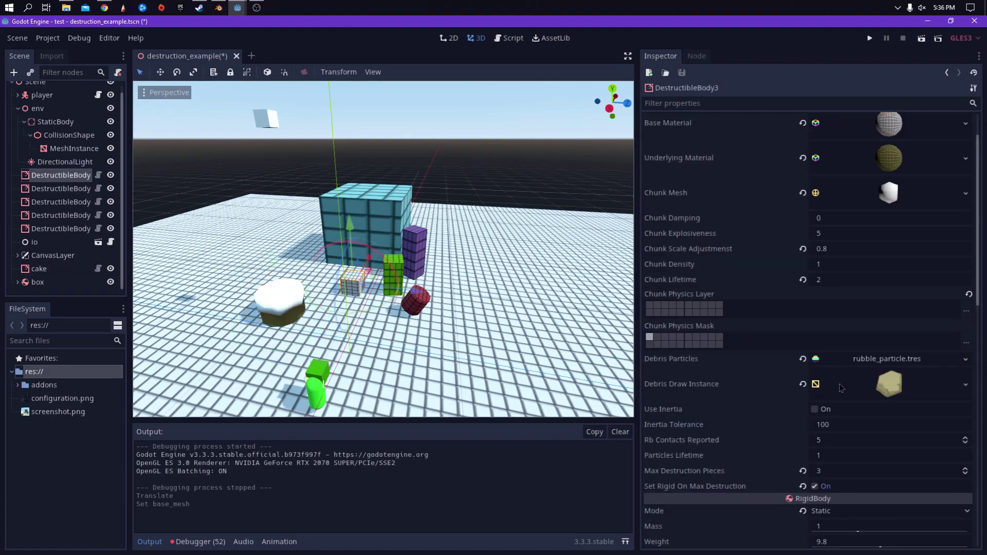
scroll(749, 363, "down", 3)
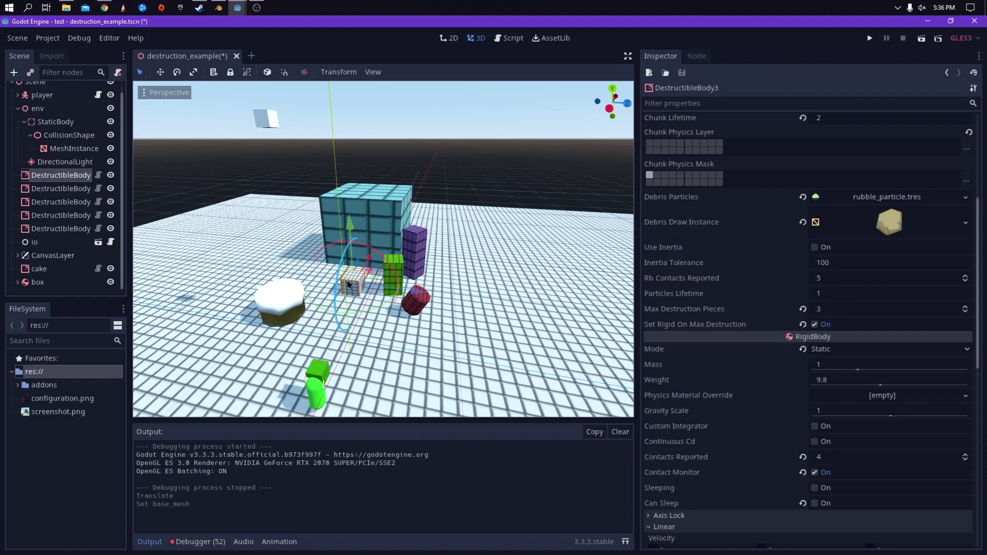
scroll(315, 308, "up", 5)
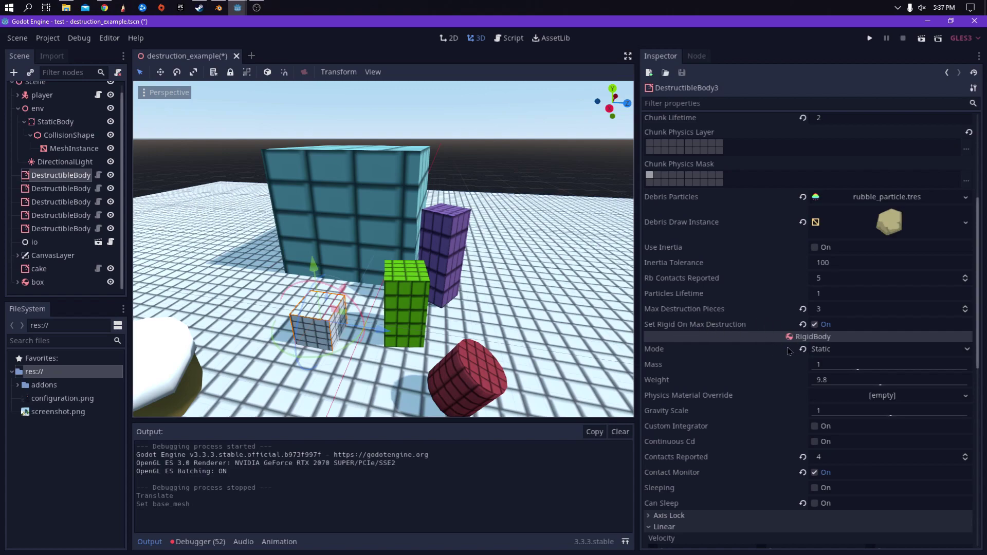
scroll(820, 335, "down", 3)
scroll(812, 188, "up", 1)
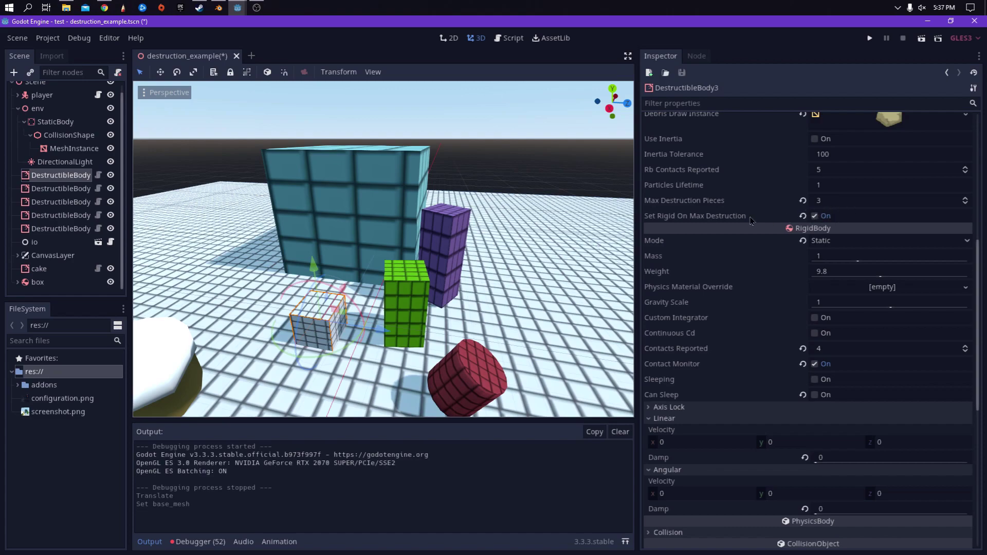
scroll(839, 217, "down", 5)
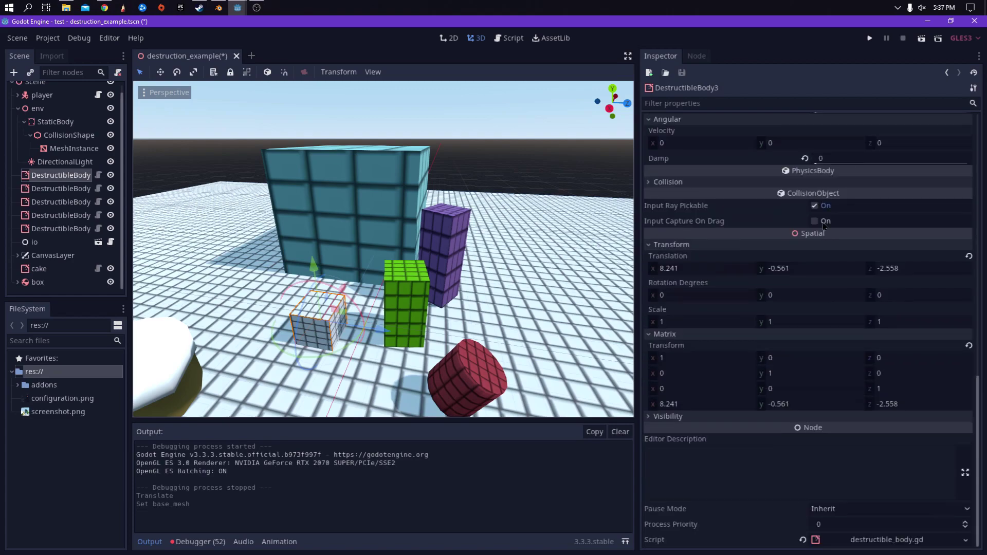
scroll(800, 174, "up", 10)
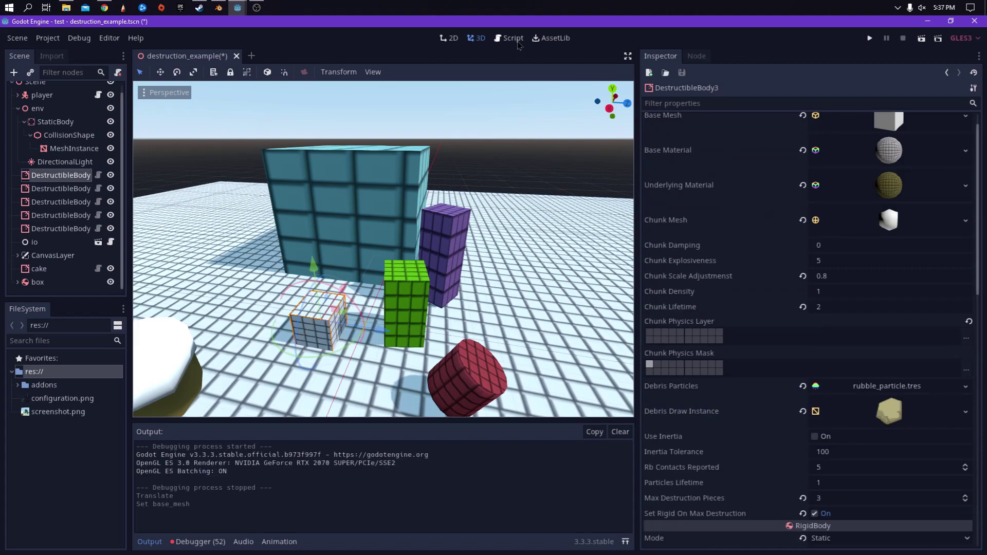
Expand the addons/destructible_body folder and open the scripts destructible_plugin.gd and destructible_body.gd, ending on destructible_body.gd.
left_click(18, 385)
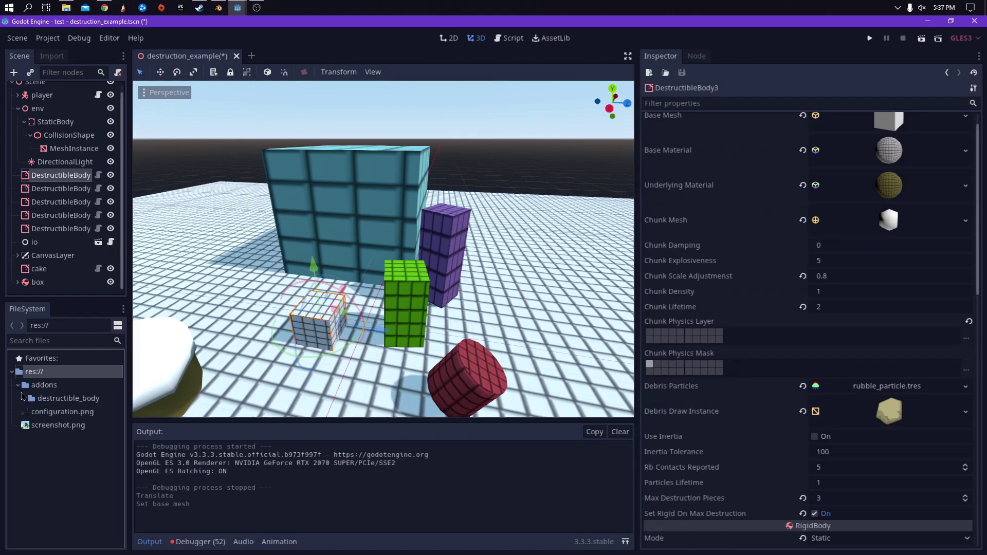
left_click(24, 399)
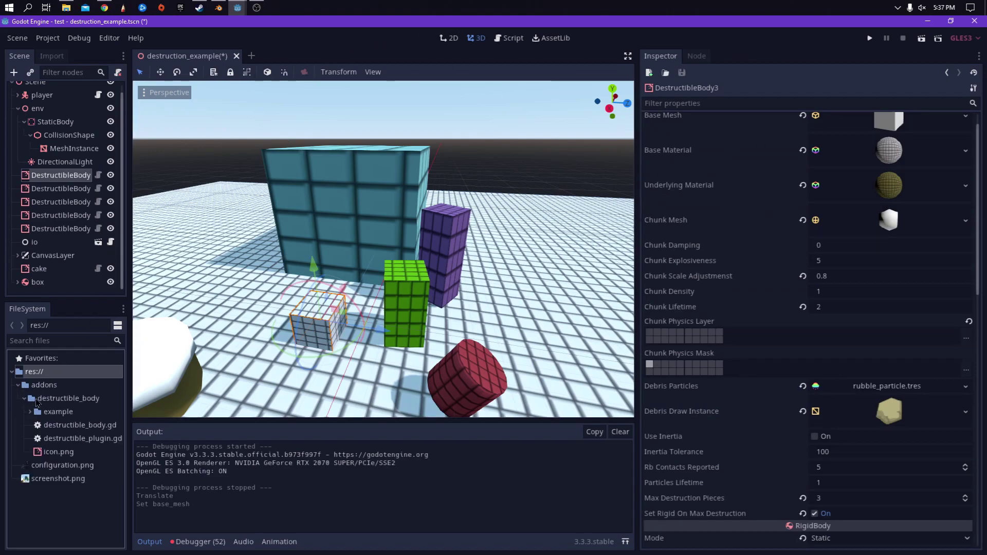
double_click(88, 439)
double_click(82, 425)
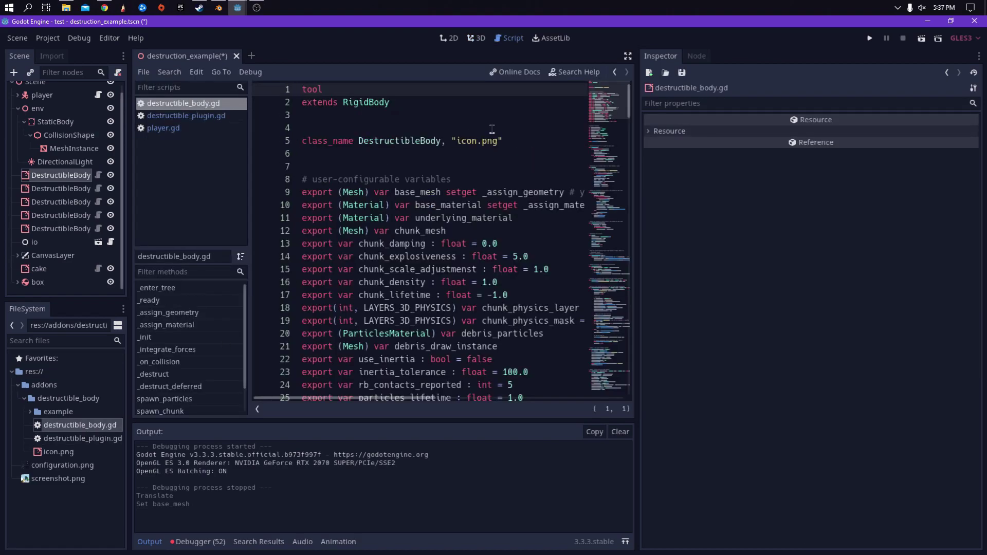
Enlarge the script editor by narrowing the Inspector and hiding the output log.
left_click_drag(638, 374, 744, 364)
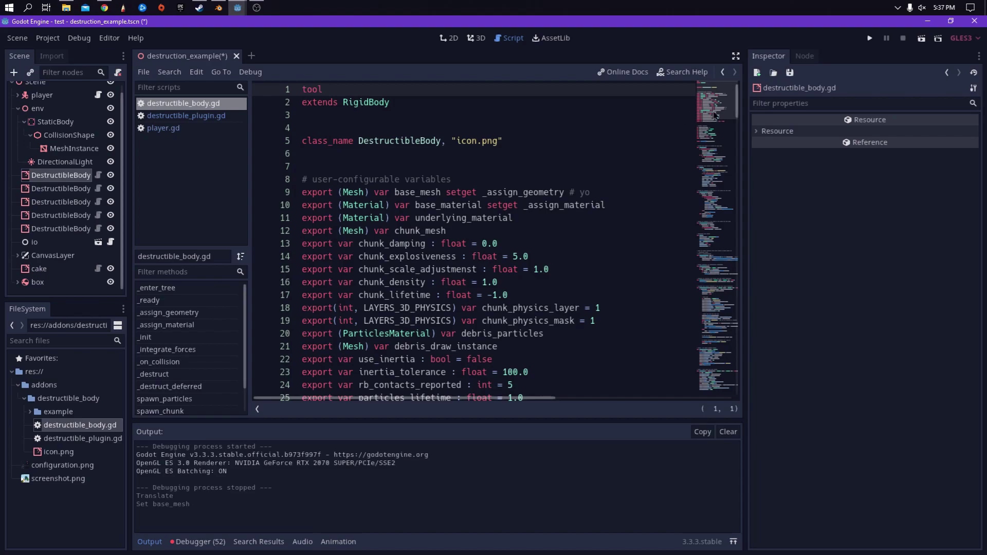
scroll(709, 112, "down", 9)
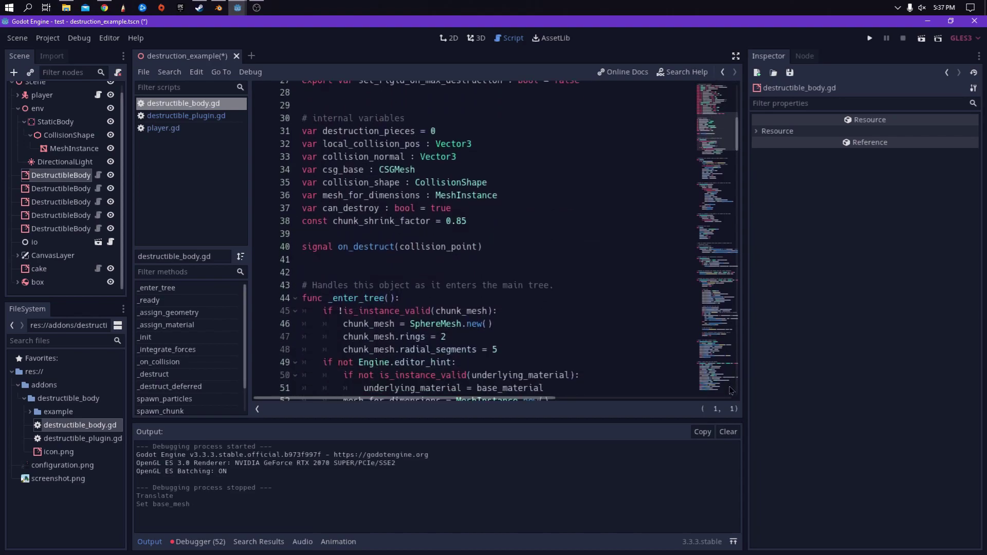
left_click(154, 541)
Read through destructible_body.gd from the exported variables to the destruct methods, highlighting the _enter_tree function on the way.
scroll(498, 235, "up", 4)
scroll(516, 201, "down", 5)
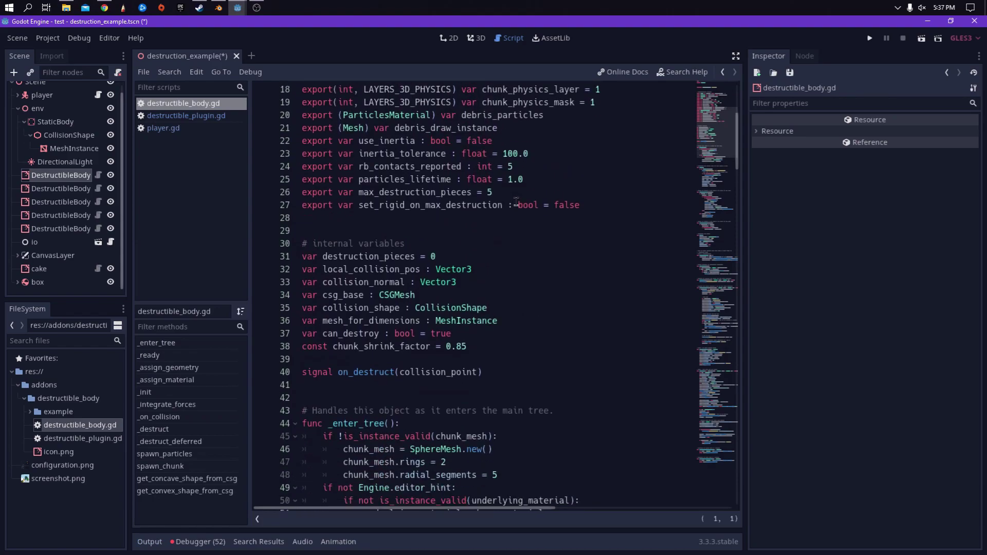
scroll(572, 176, "down", 4)
scroll(345, 185, "up", 2)
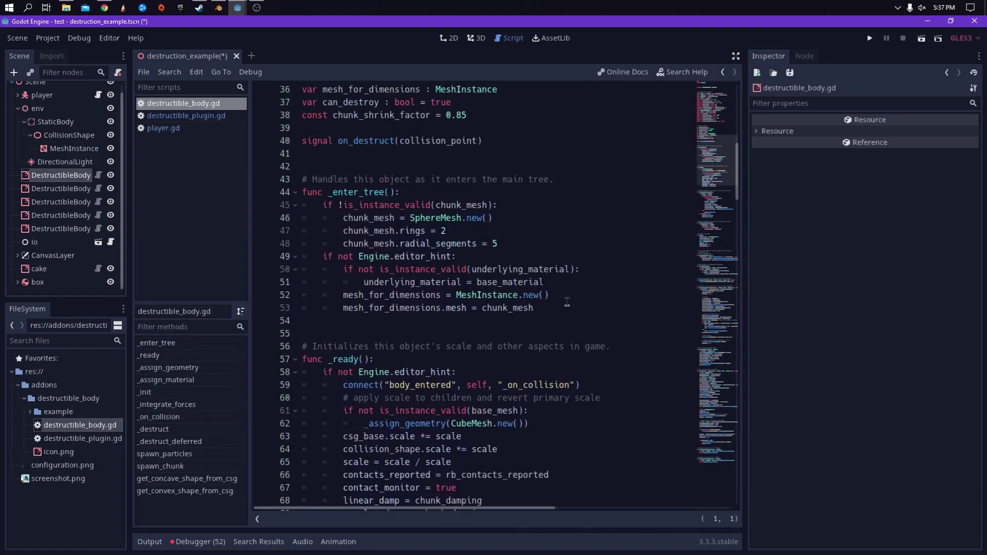
left_click_drag(568, 302, 295, 192)
left_click(426, 176)
scroll(416, 195, "down", 11)
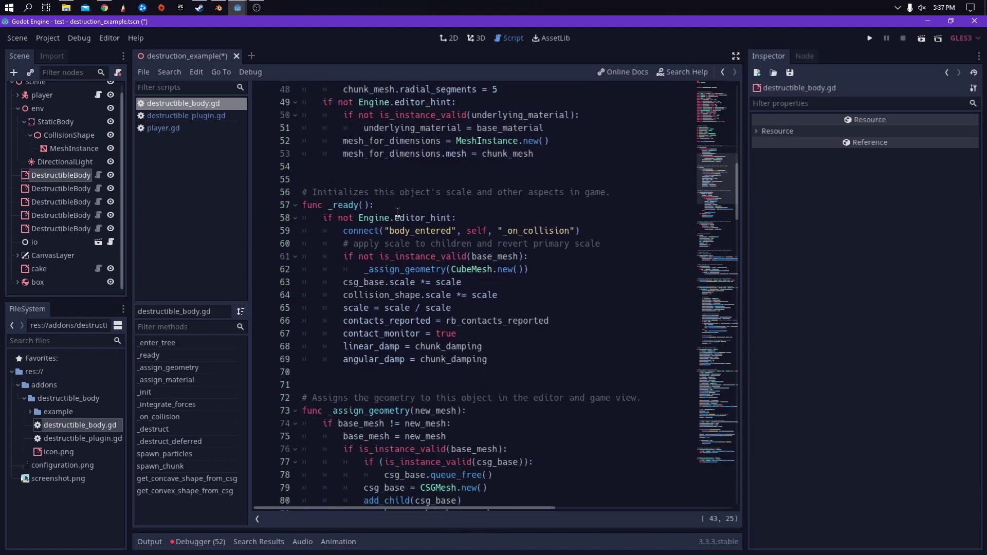
scroll(409, 203, "down", 15)
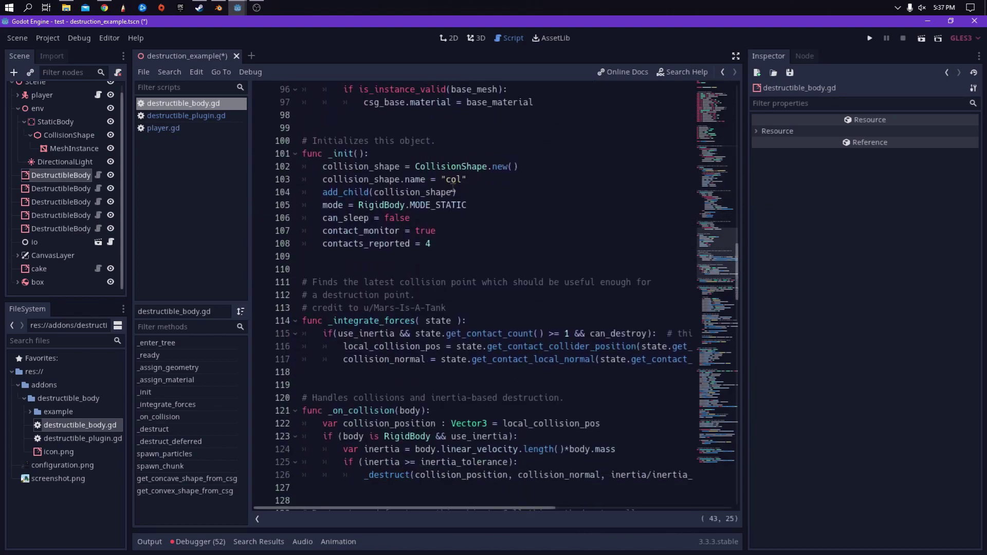
scroll(448, 178, "down", 5)
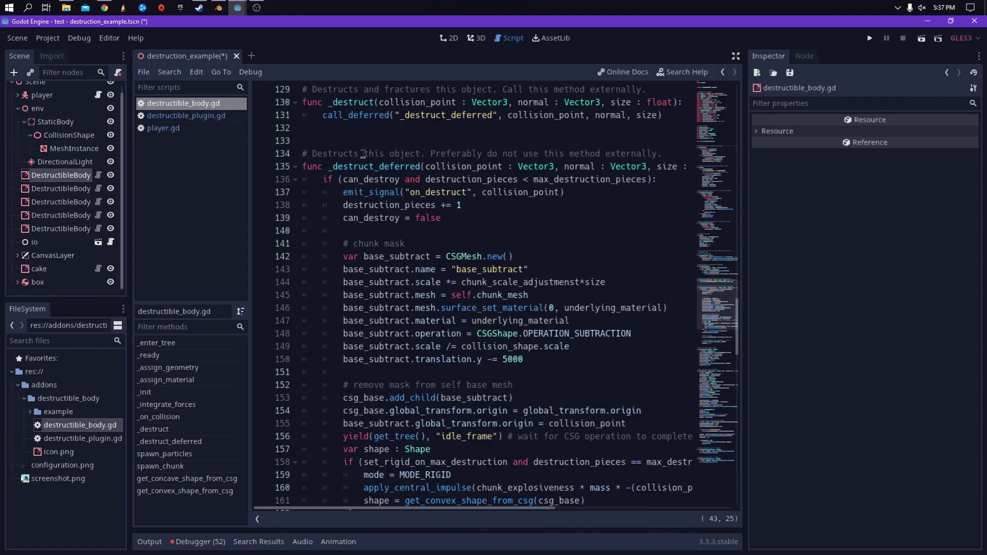
Highlight the _destruct method name and examine where _on_collision calls it.
scroll(363, 153, "up", 5)
left_click(354, 295)
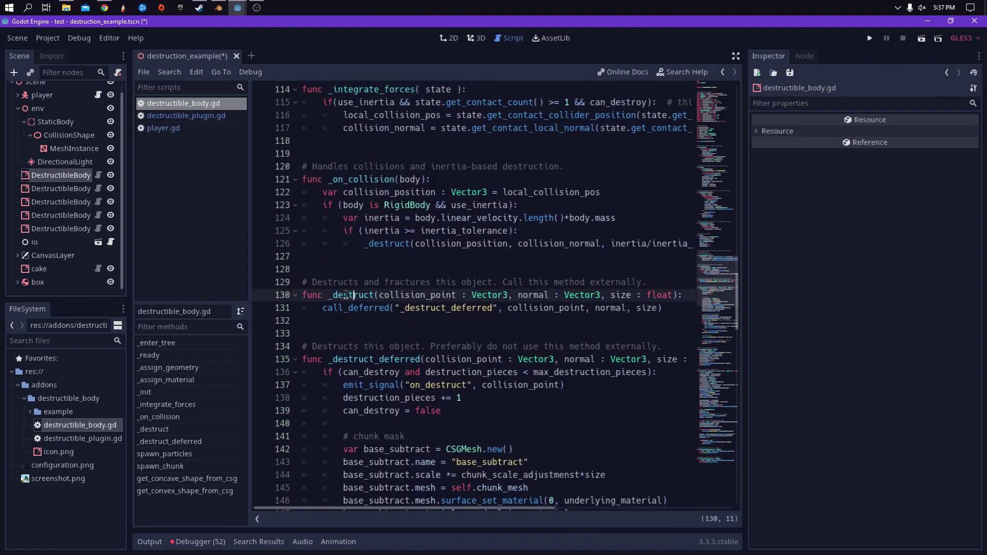
left_click(343, 295)
double_click(354, 295)
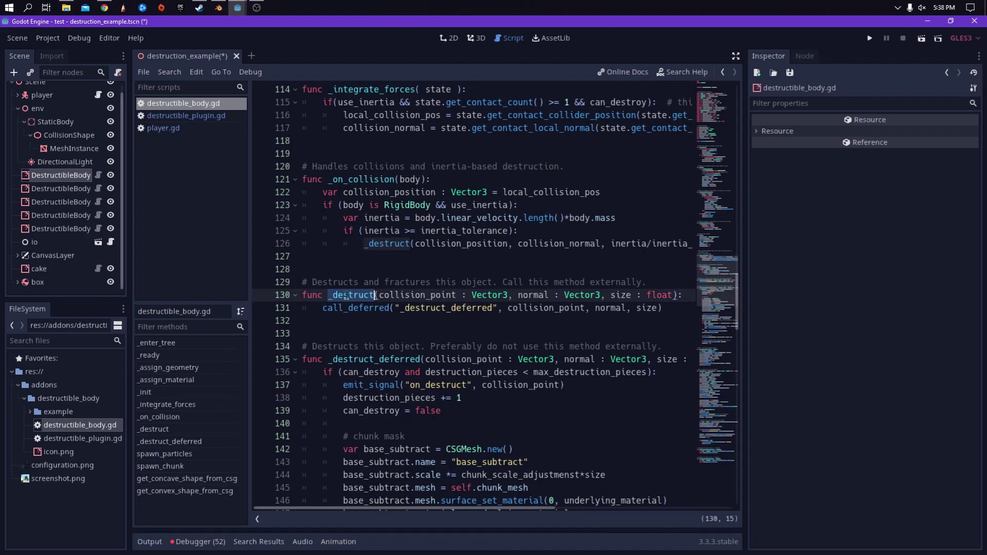
left_click(371, 243)
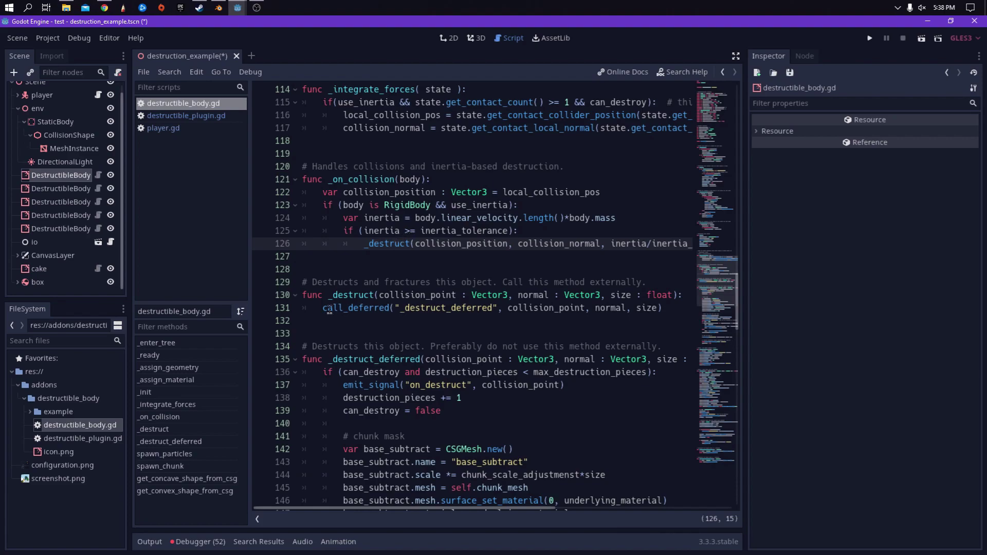
key("Down")
key("Down")
key("Down")
key("Down")
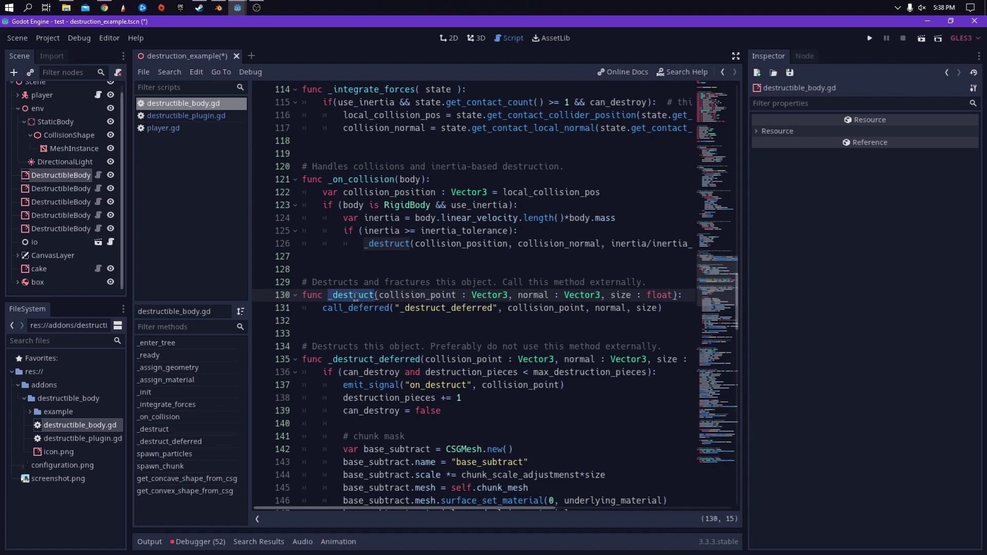
Widen the script editor further, and highlight the _destruct_deferred method name and its can_destroy and max_destruction_pieces condition.
left_click_drag(745, 296, 839, 295)
left_click(367, 309)
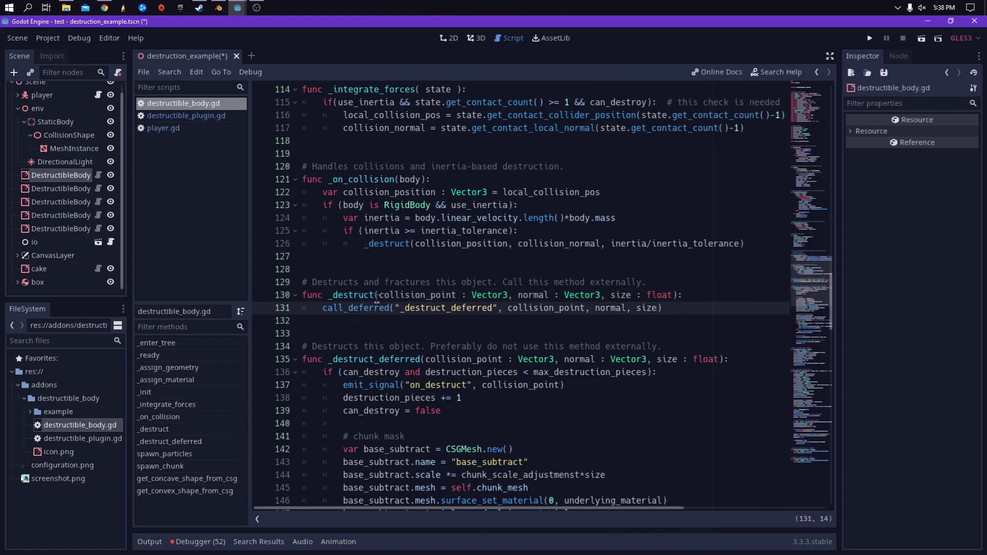
scroll(377, 303, "down", 3)
double_click(393, 244)
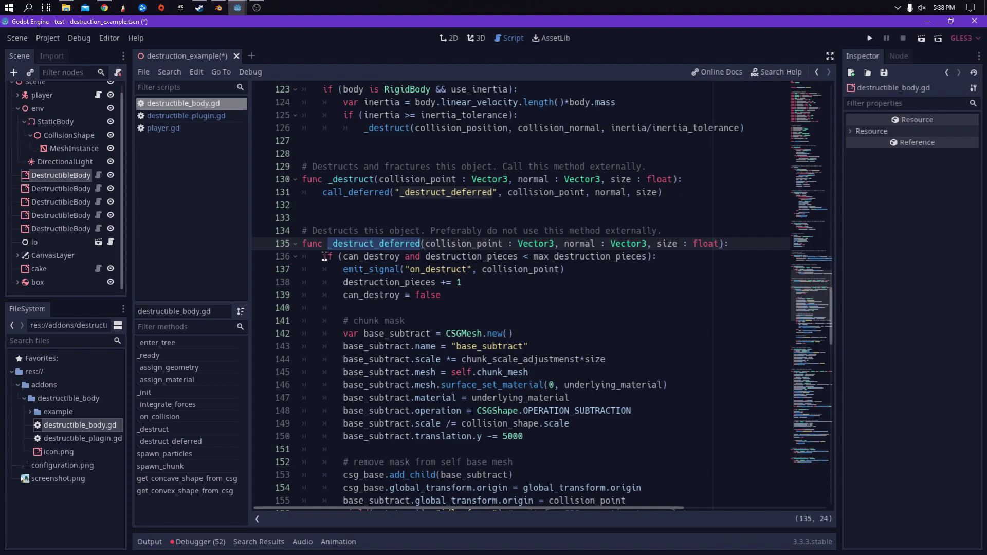
left_click_drag(325, 256, 658, 256)
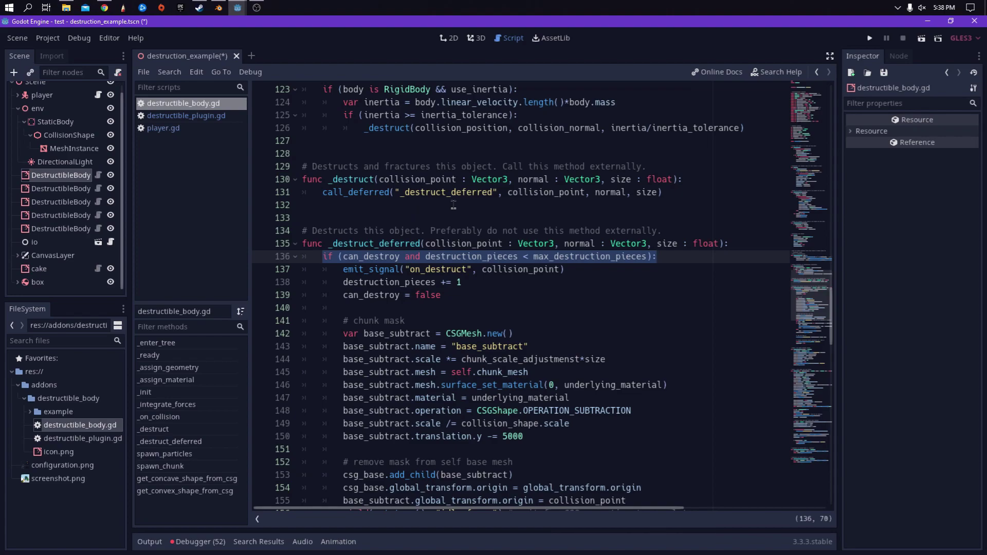
Examine the emit_signal call and the destruction_pieces increment in _destruct_deferred, highlighting each in turn.
scroll(557, 223, "down", 2)
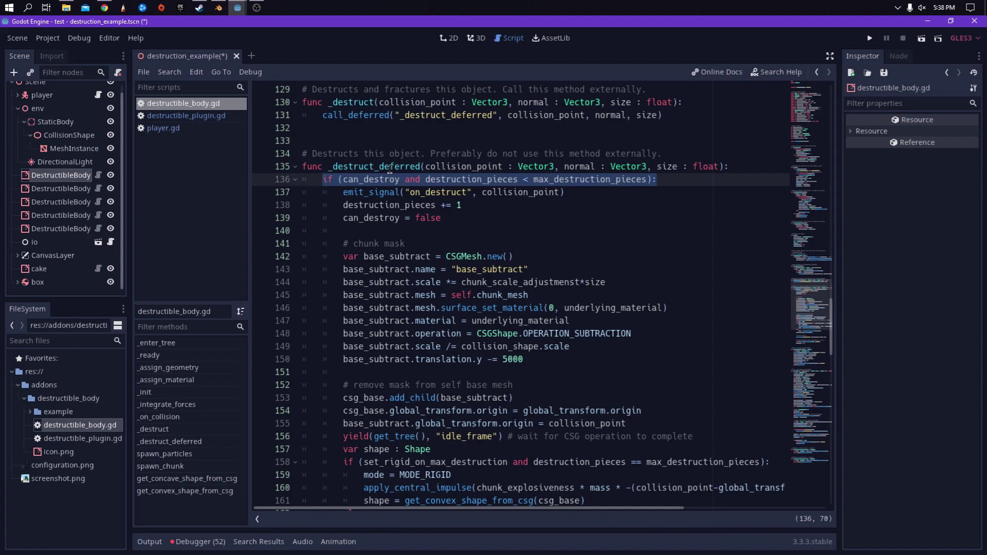
double_click(355, 193)
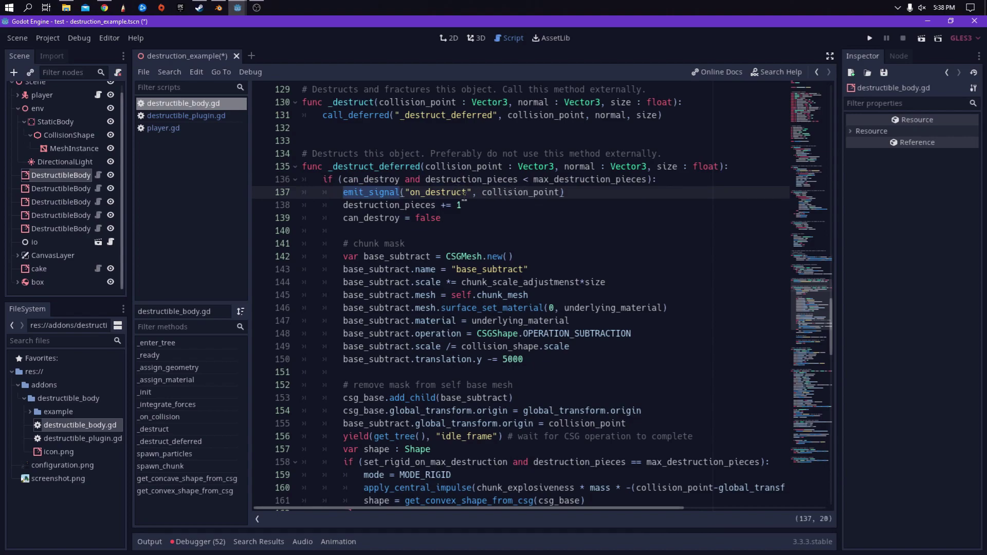
left_click(572, 192)
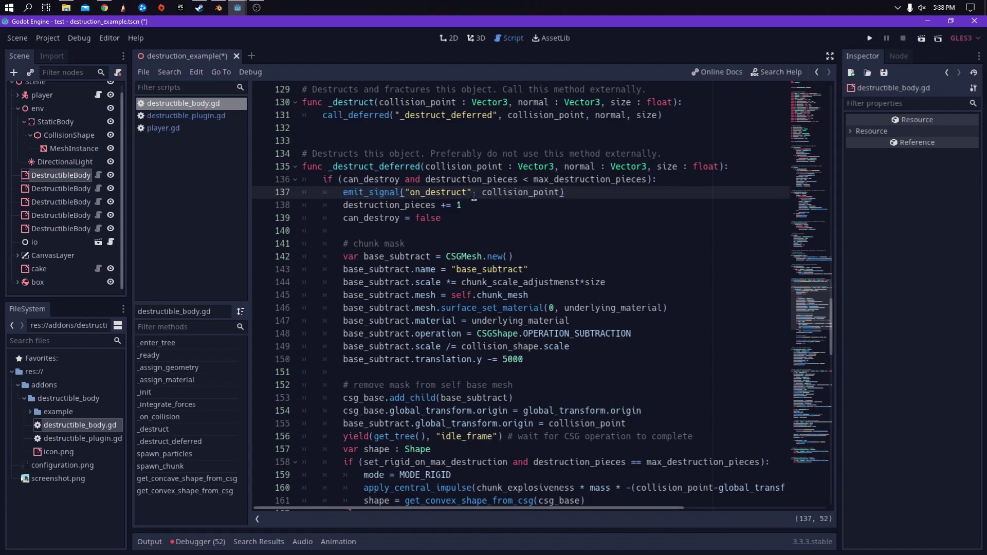
scroll(474, 199, "down", 1)
double_click(373, 167)
left_click(476, 166)
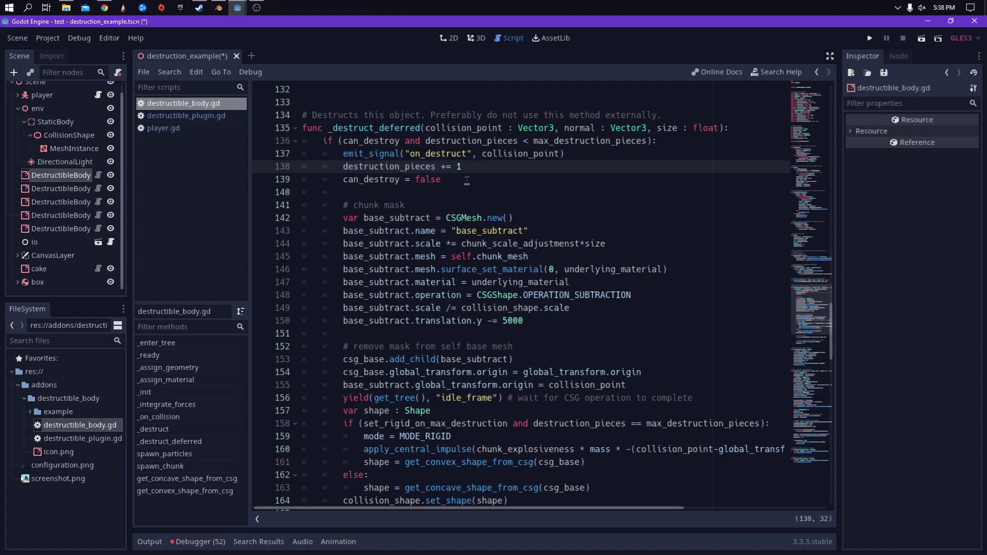
left_click_drag(488, 167, 349, 168)
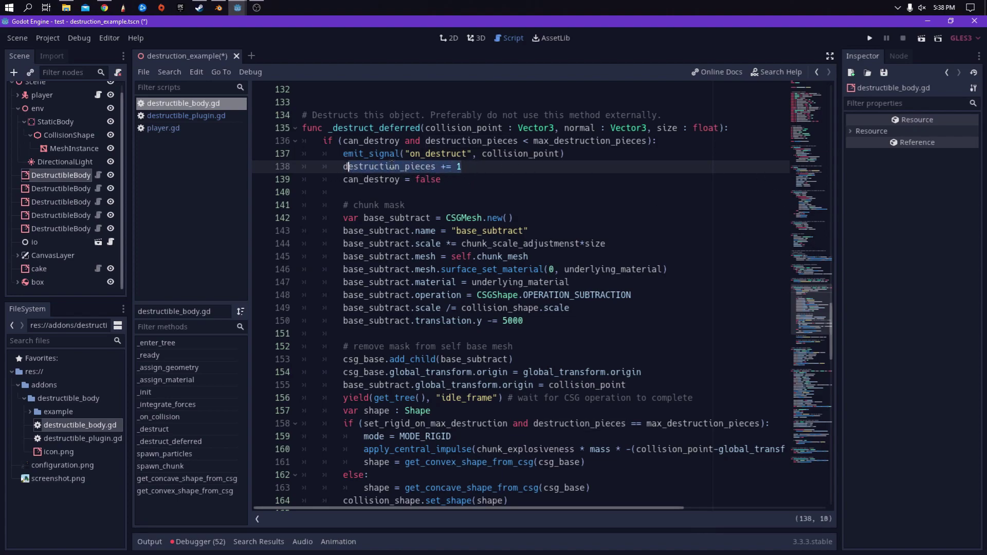
left_click(508, 181)
Highlight the base_subtract code block in _destruct_deferred, followed by its "# chunk mask" comment.
left_click(555, 221)
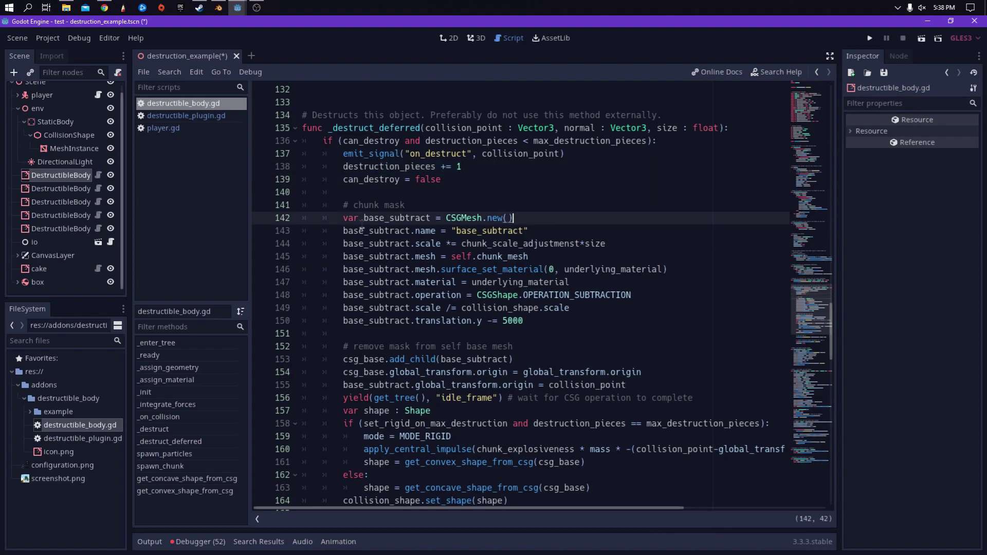
mouse_move(349, 220)
left_mouse_down()
mouse_move(559, 323)
mouse_move(337, 220)
left_mouse_up()
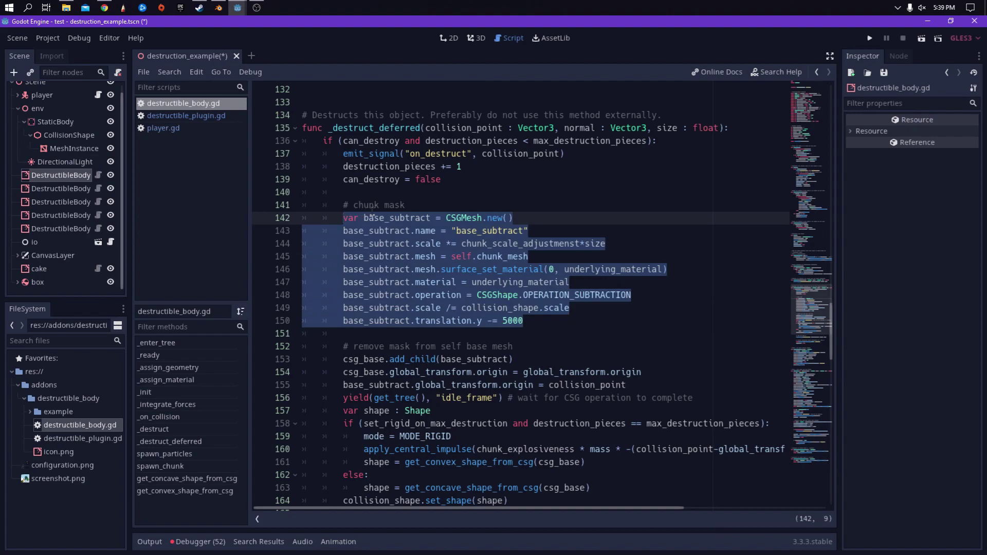
left_click_drag(406, 205, 343, 206)
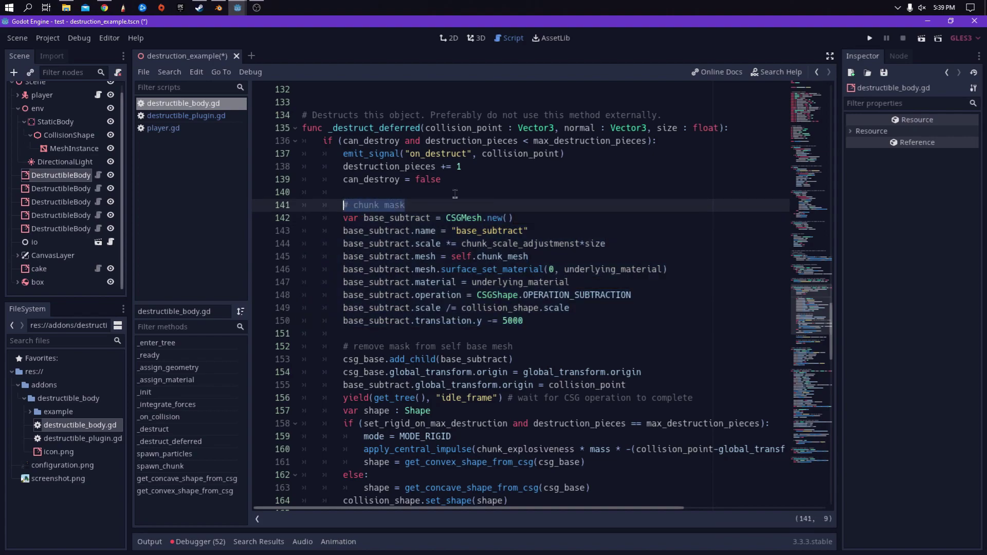
Examine the base_subtract declaration in _destruct_deferred, and highlight the "remove mask from self base mesh" comment text.
left_click_drag(449, 215, 546, 214)
left_click(545, 214)
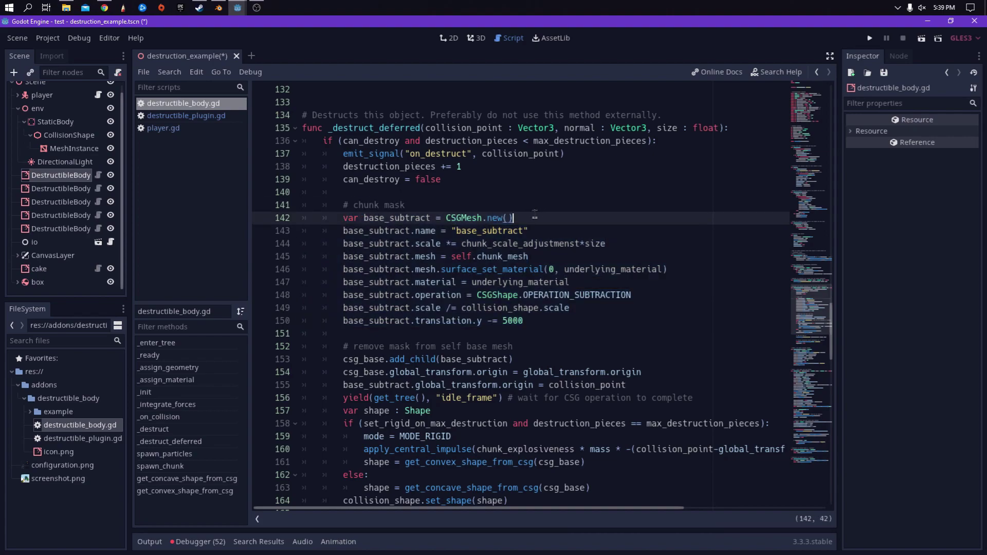
scroll(519, 313, "down", 1)
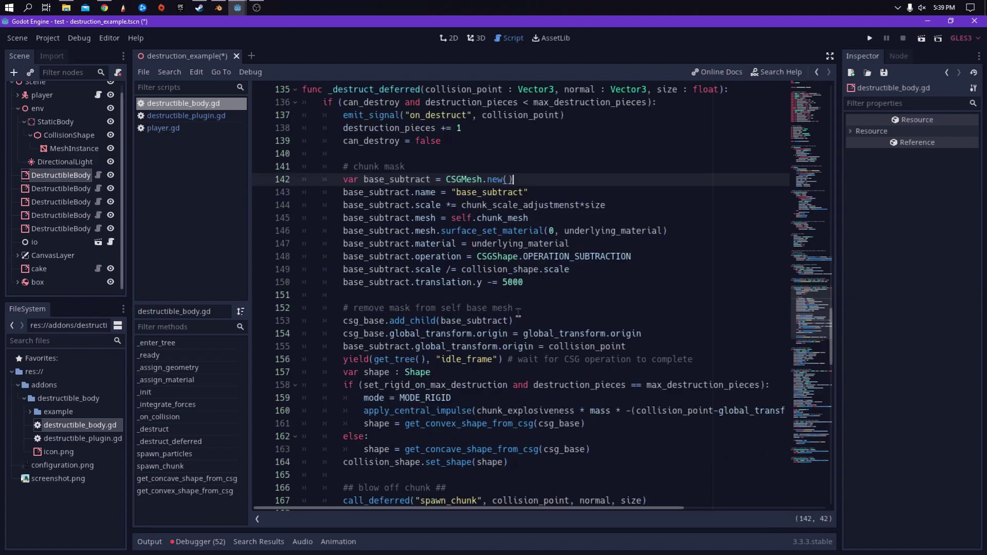
scroll(439, 287, "down", 1)
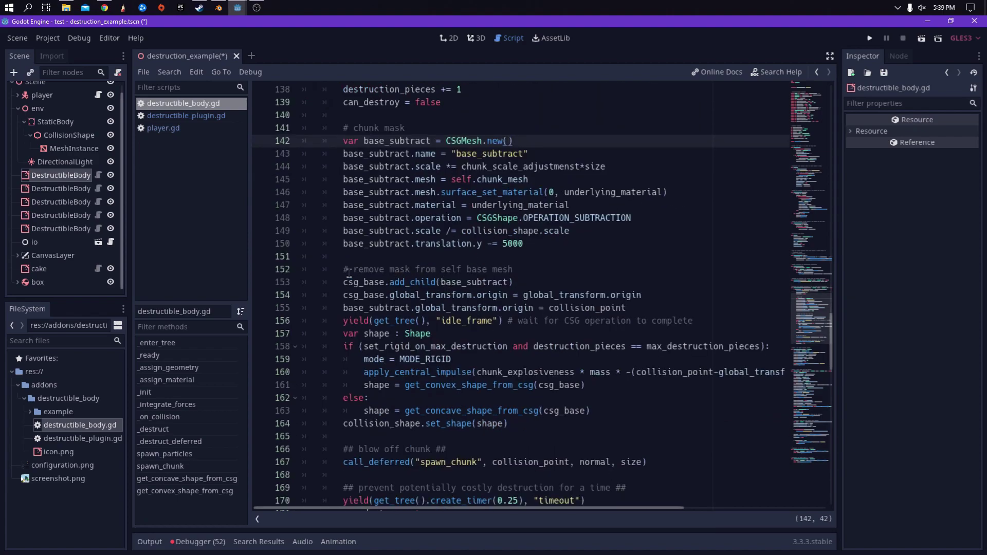
left_click_drag(354, 269, 539, 269)
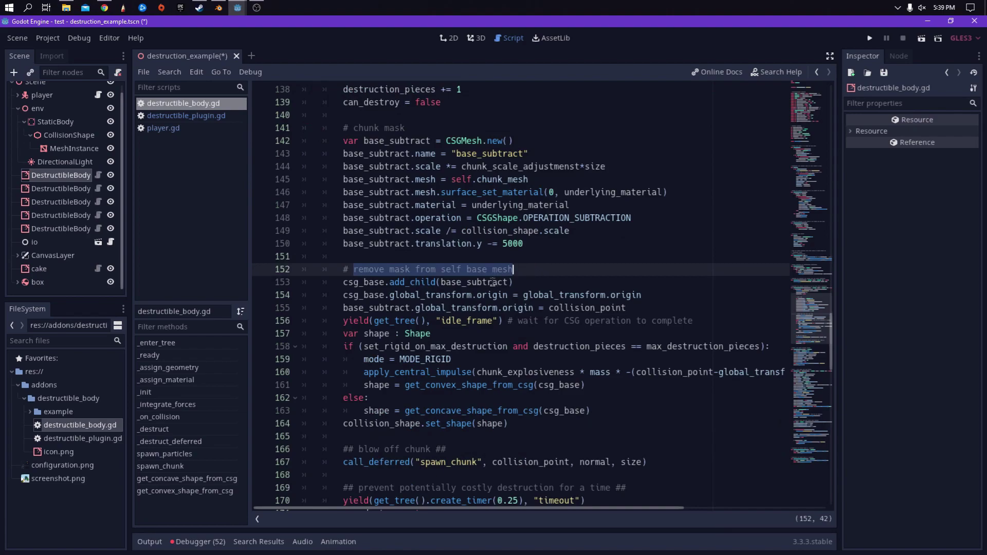
Highlight call_deferred under the "blow off chunk" comment, and examine the spawn_particles and spawn_chunk functions.
scroll(492, 283, "down", 4)
double_click(384, 308)
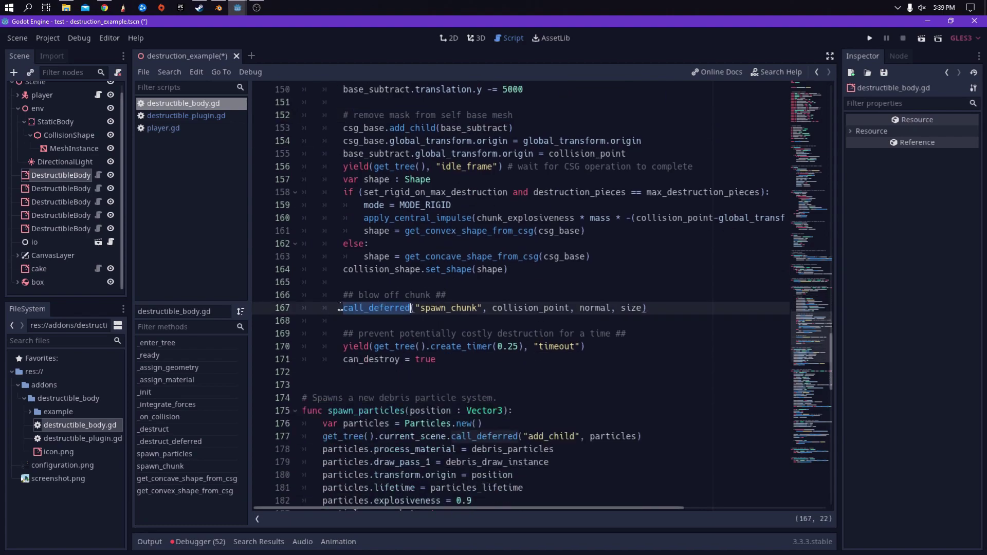
scroll(498, 300, "down", 3)
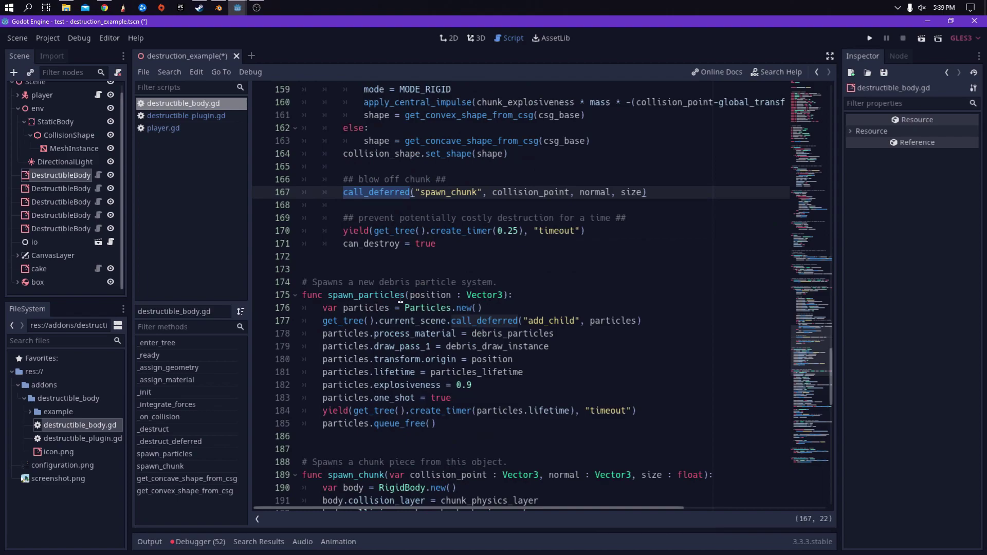
left_click(374, 308)
scroll(489, 288, "down", 1)
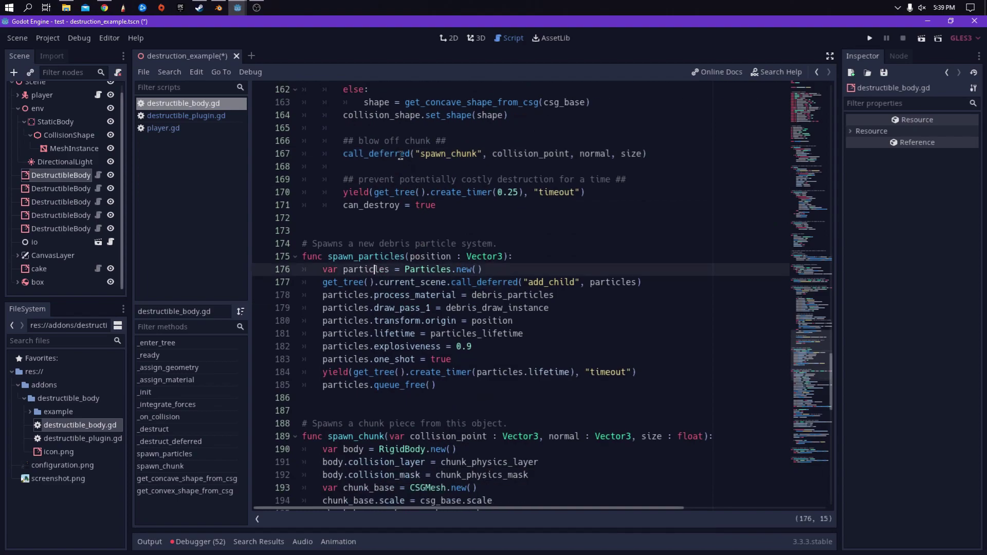
scroll(408, 285, "down", 3)
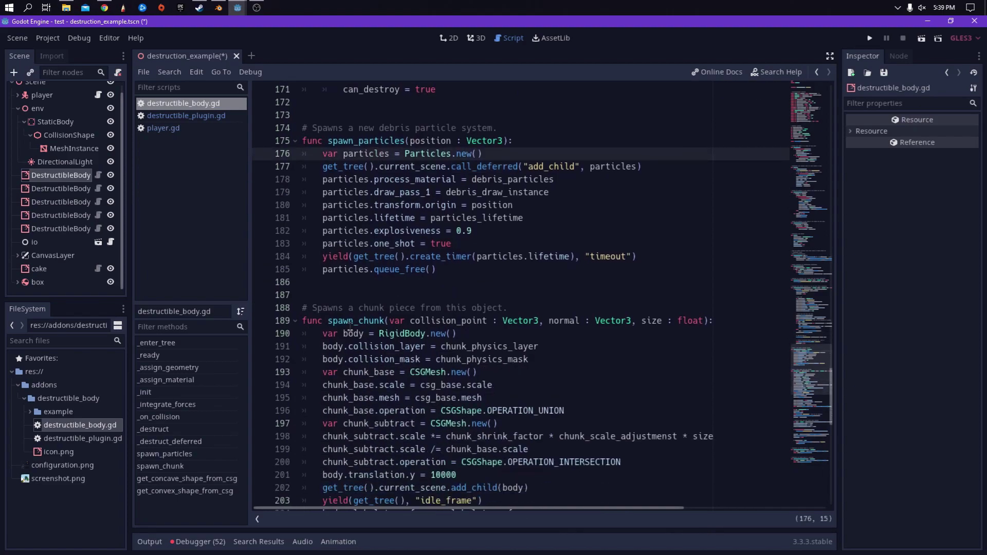
scroll(350, 329, "down", 2)
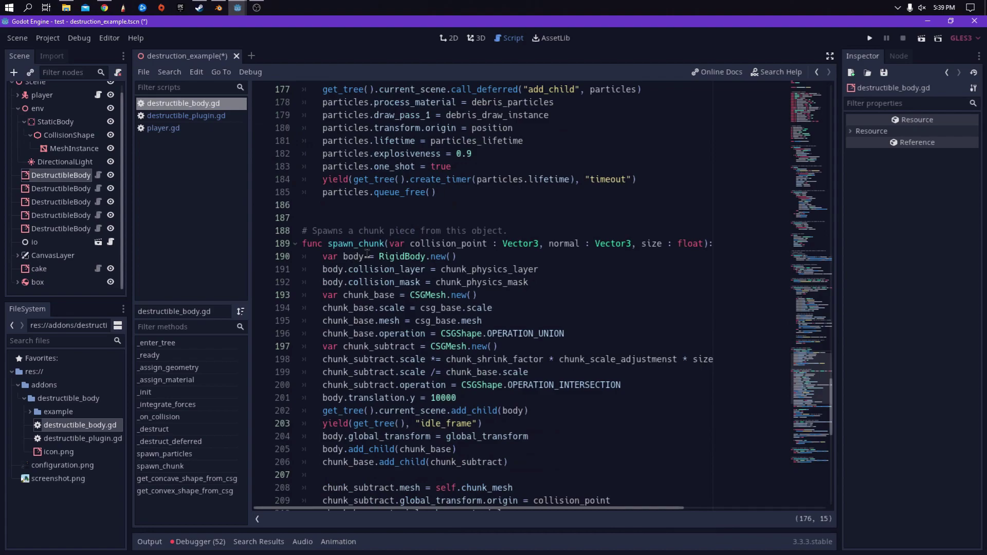
Review the mask-removal code in _destruct_deferred again, and return to the RigidBody creation line in spawn_chunk.
scroll(365, 255, "up", 10)
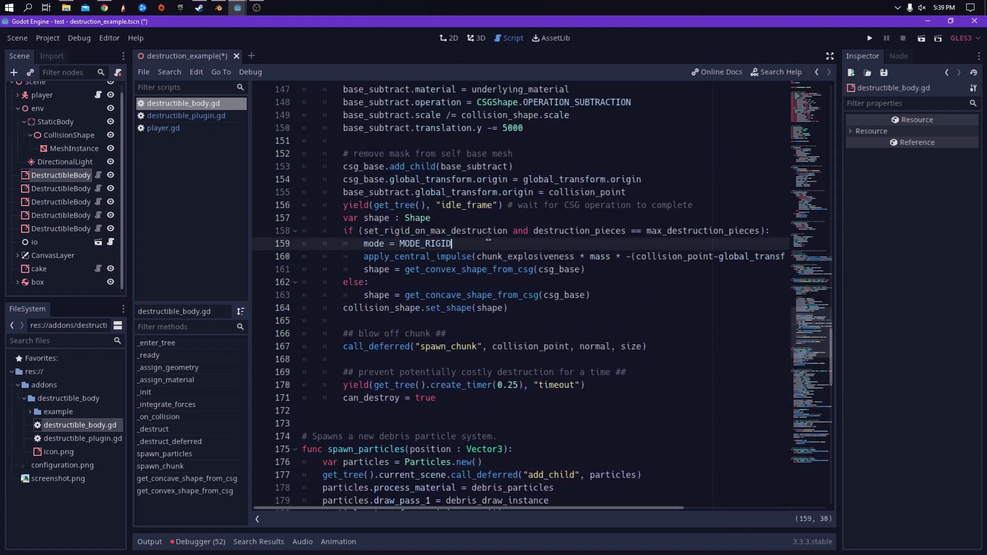
left_click(485, 217)
scroll(485, 217, "up", 3)
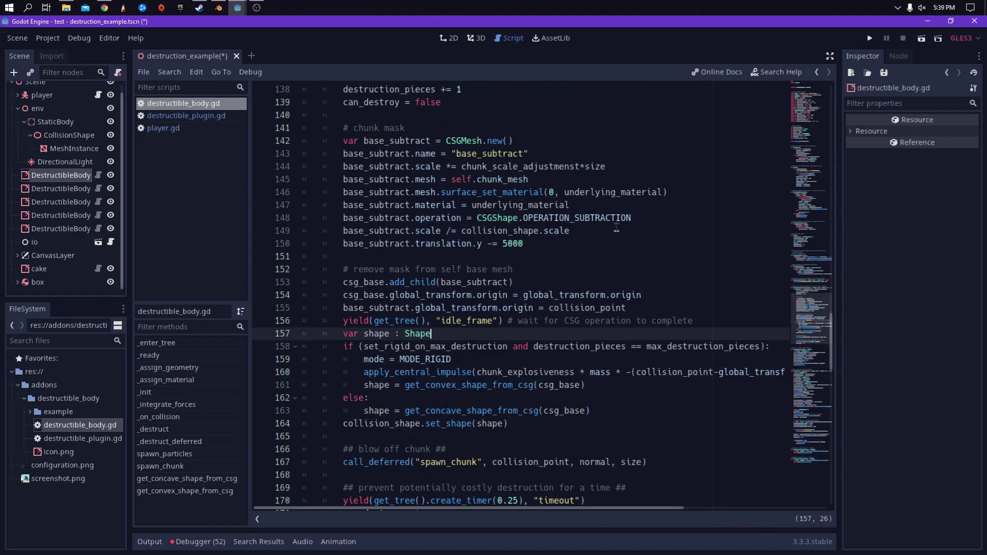
scroll(480, 245, "down", 12)
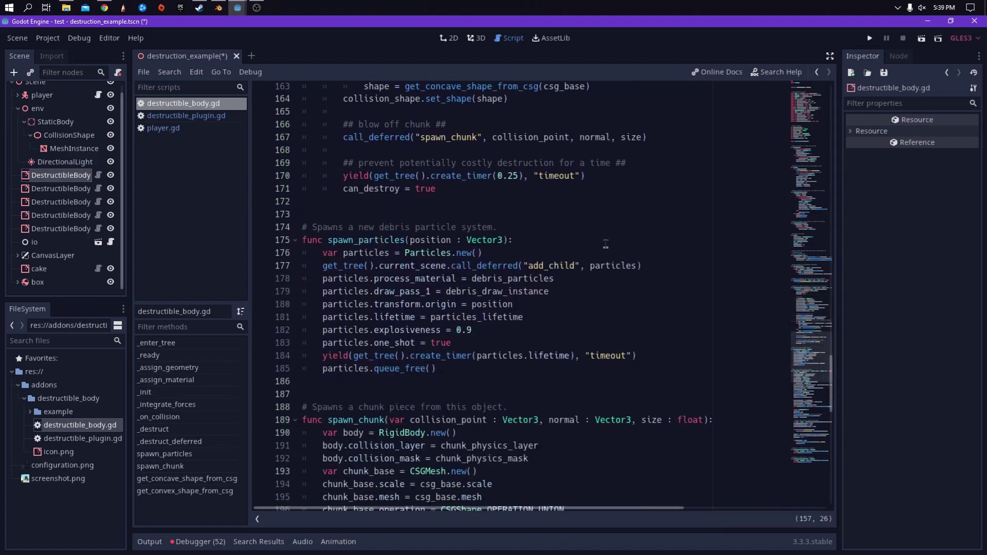
left_click(509, 292)
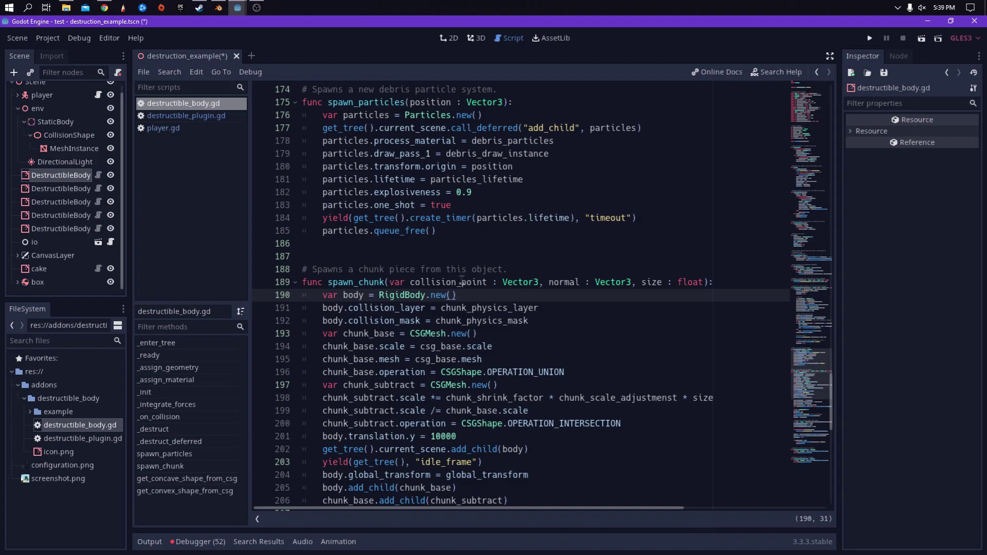
Inspect the selected white destructible block and its neighbours in the 3D view.
left_click(474, 38)
scroll(519, 313, "up", 5)
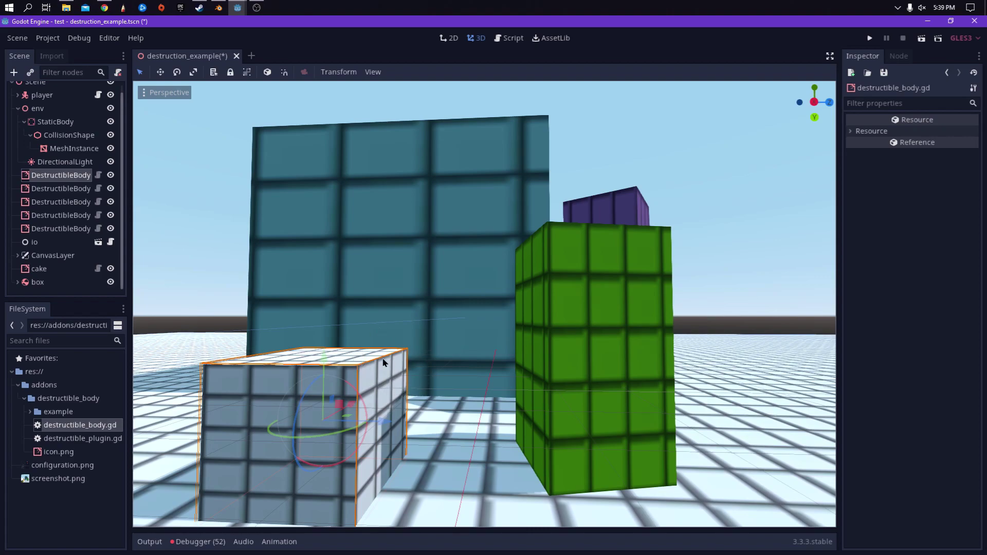
right_click_drag(344, 347, 350, 354)
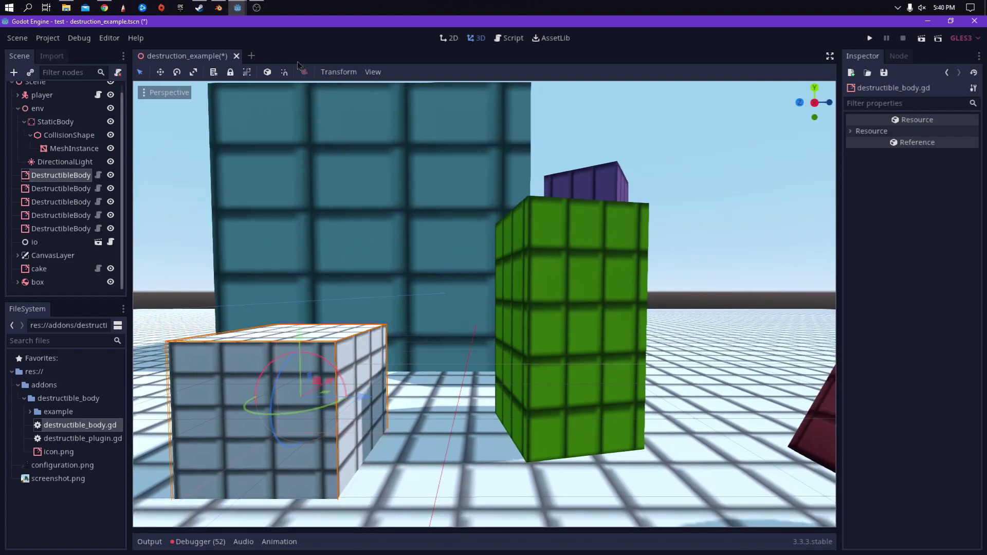
Return to spawn_chunk in the script, and highlight OPERATION_UNION and OPERATION_INTERSECTION in turn.
left_click(510, 38)
scroll(515, 257, "down", 2)
left_click(538, 260)
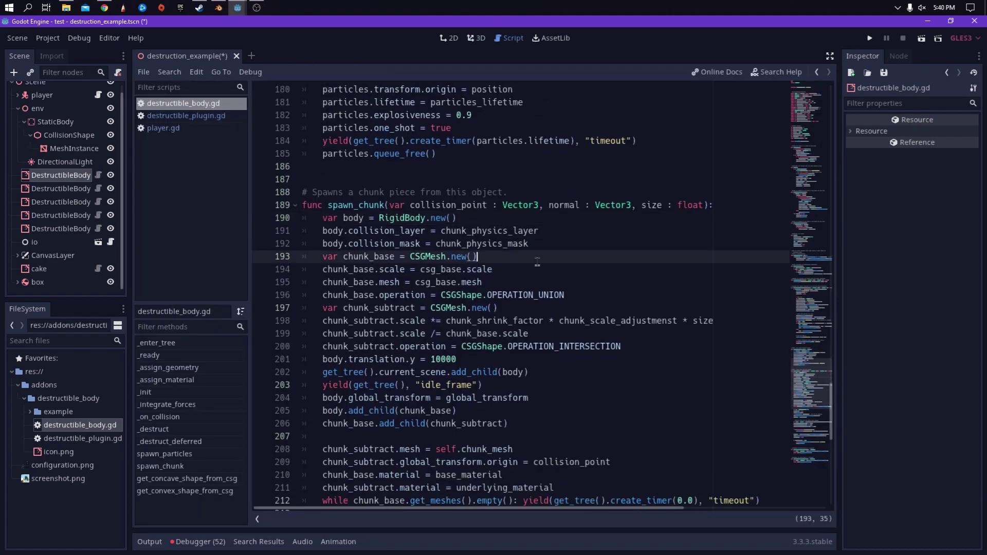
left_click(579, 245)
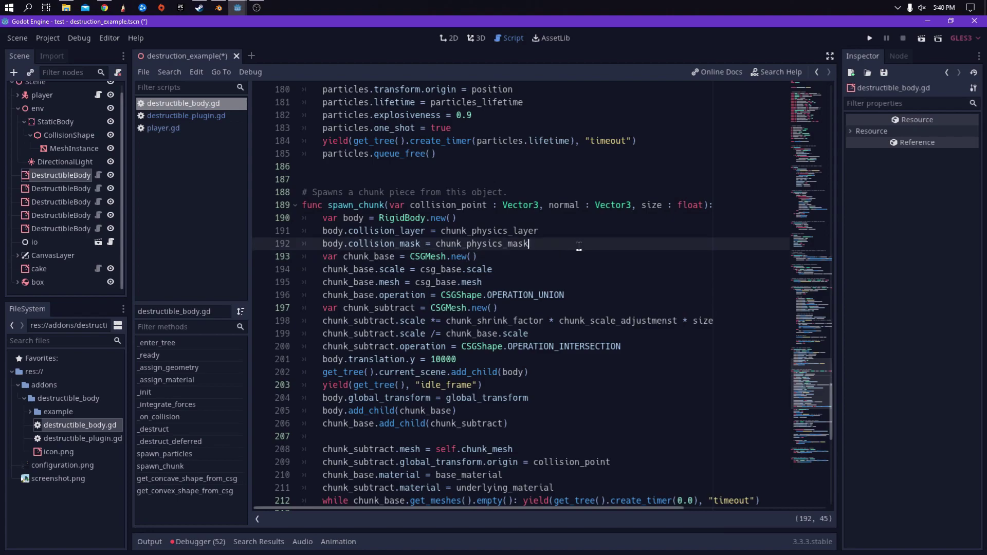
double_click(531, 295)
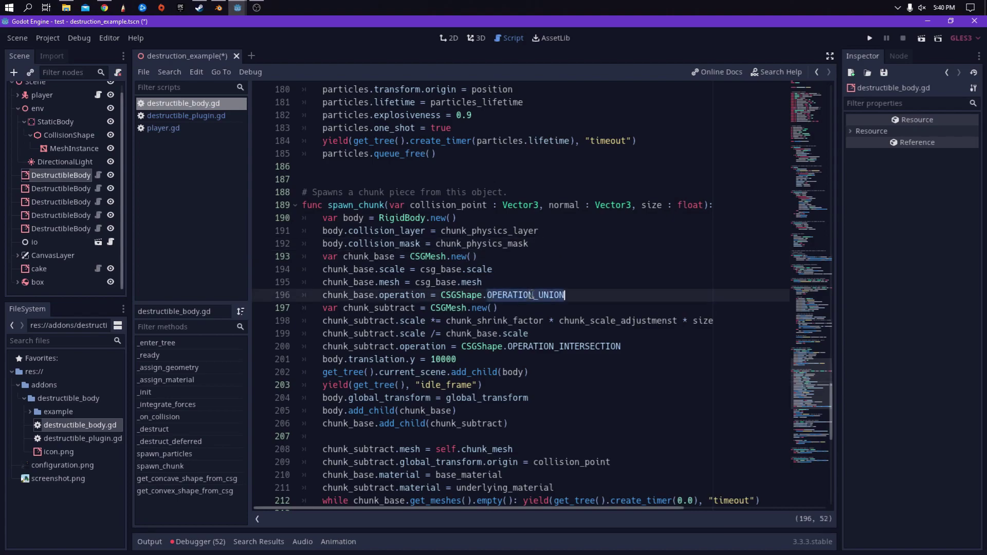
double_click(548, 347)
Examine the chunk-spawning call and the rest of spawn_chunk, from its CSG setup and CollisionShape creation to the chunk_lifetime check.
scroll(548, 351, "up", 8)
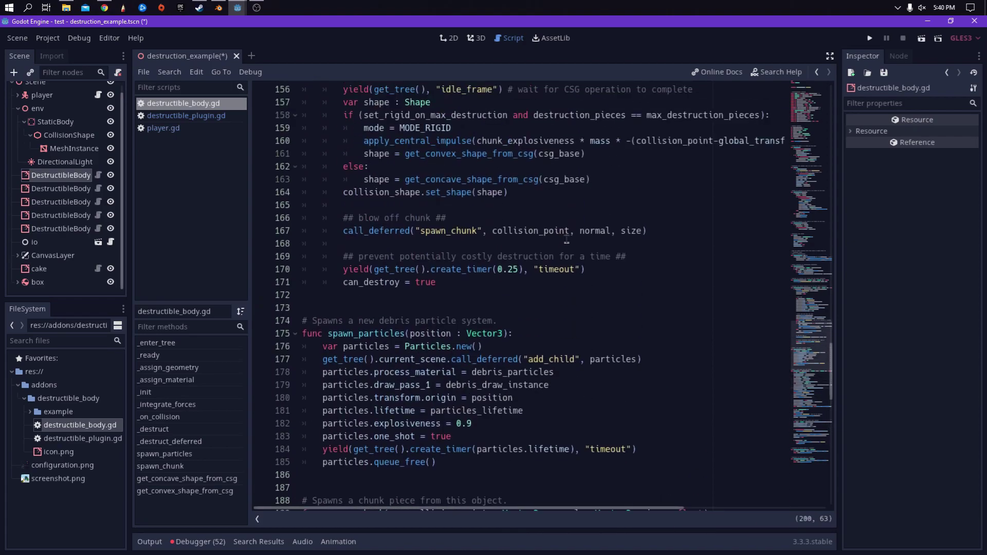
scroll(534, 244, "down", 15)
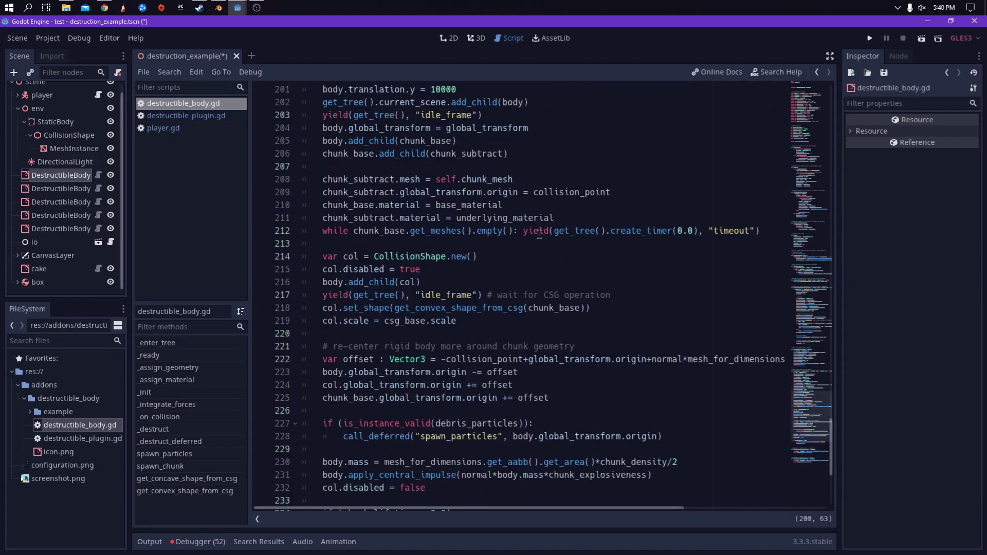
left_click(517, 251)
scroll(550, 241, "up", 2)
scroll(553, 239, "up", 3)
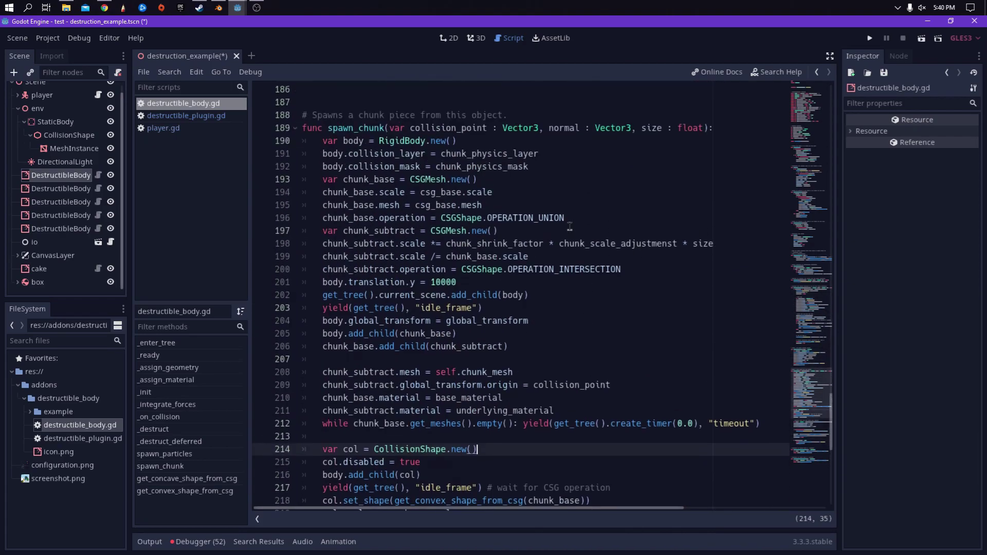
scroll(552, 227, "down", 8)
scroll(551, 227, "down", 2)
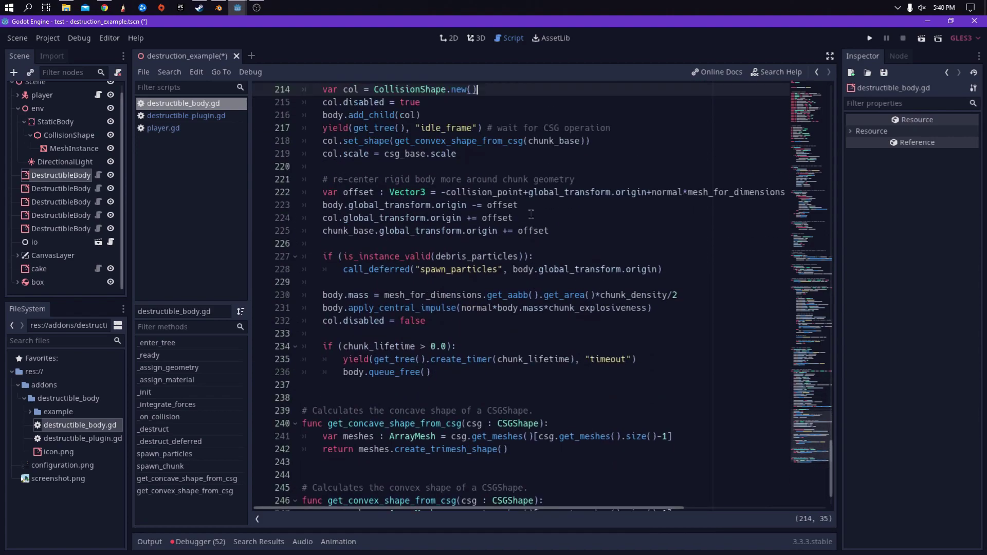
Highlight the get_convex_shape_from_csg call that sets the chunk's collision shape in spawn_chunk.
scroll(601, 282, "up", 4)
left_click(631, 301)
left_click(631, 306)
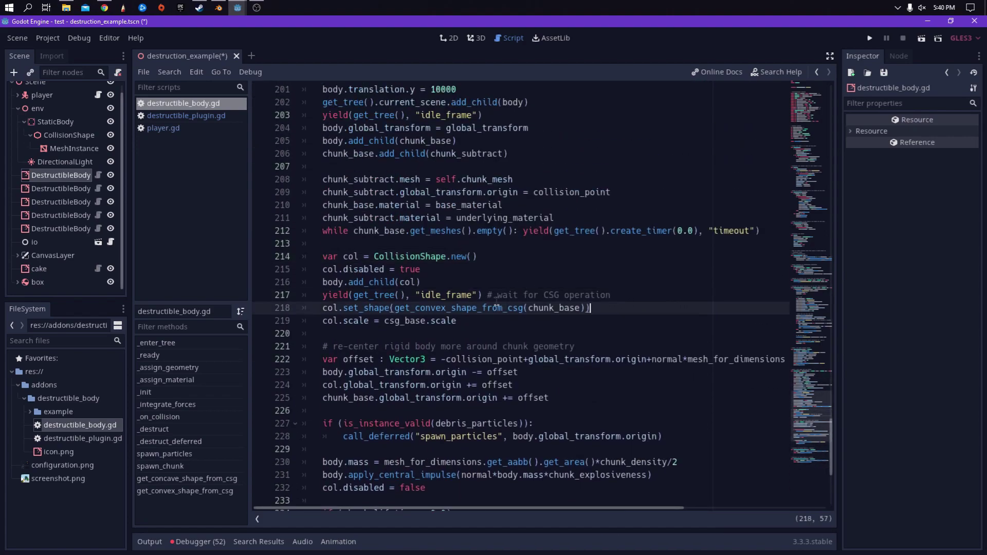
double_click(472, 308)
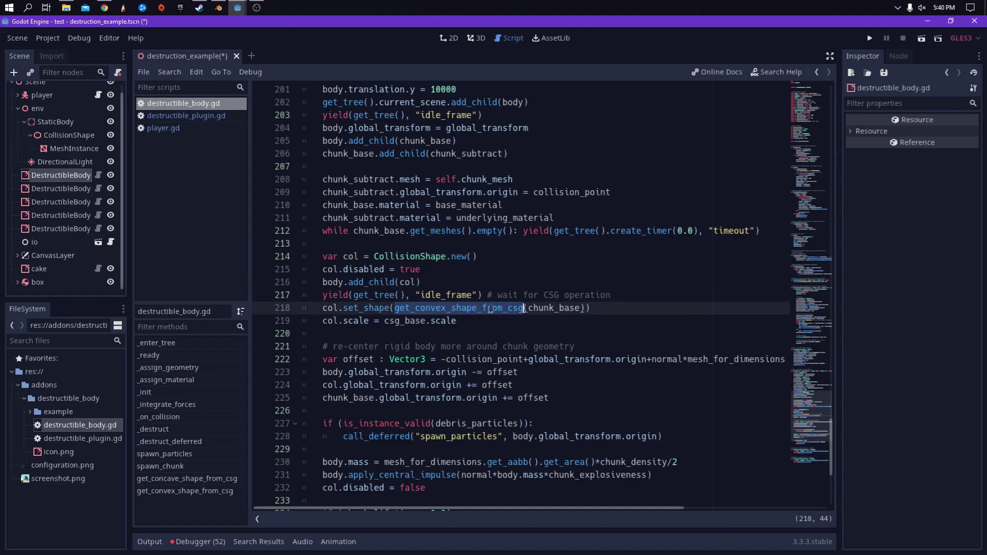
left_click(648, 301)
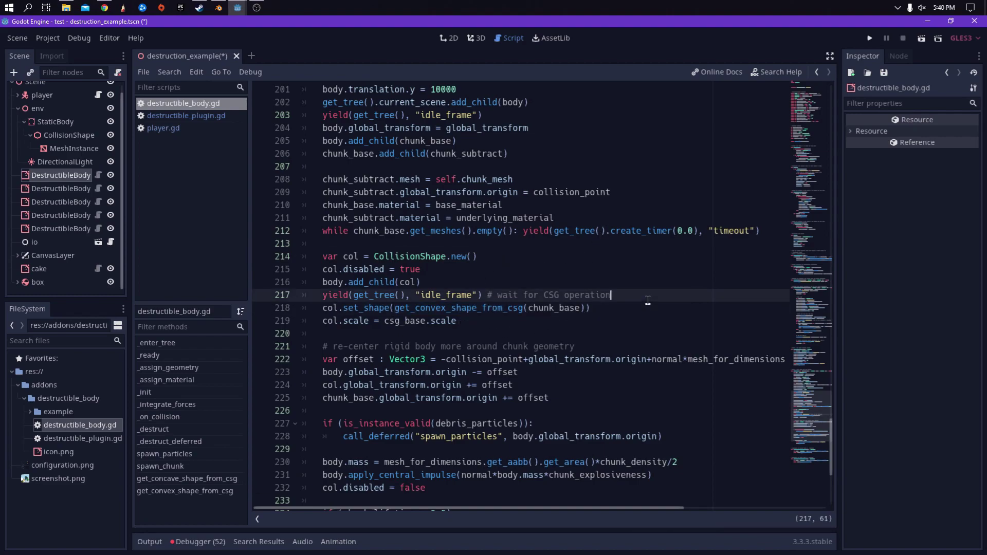
left_click(648, 303)
Locate the shape assignments in _destruct_deferred, and highlight the get_concave_shape_from_csg call in the else branch.
scroll(648, 288, "up", 12)
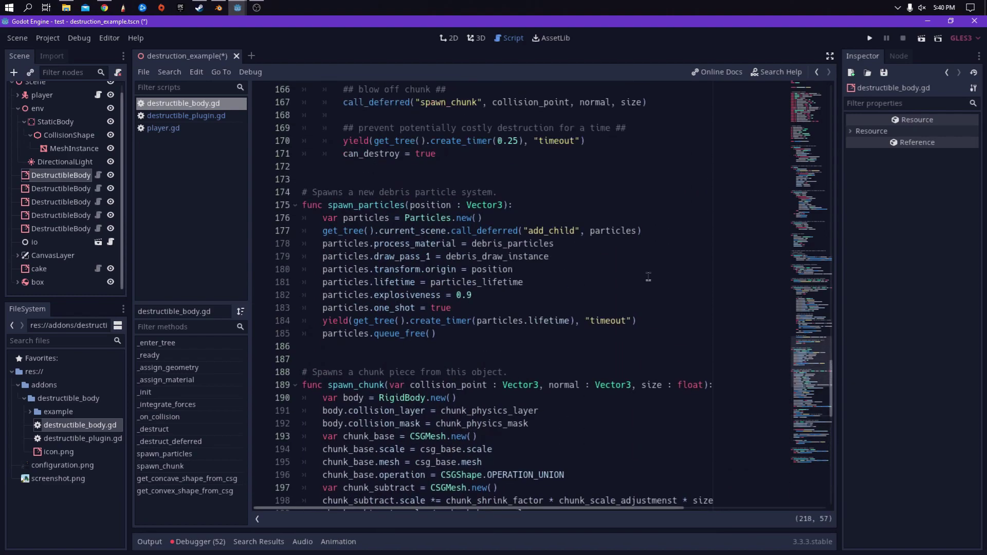
scroll(648, 277, "up", 7)
scroll(640, 280, "down", 6)
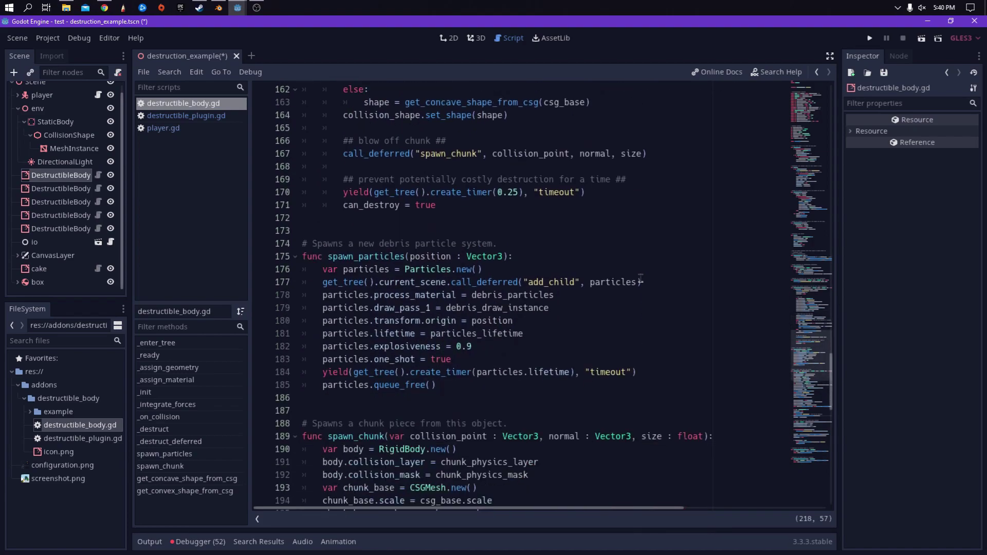
scroll(637, 275, "up", 5)
left_click(609, 258)
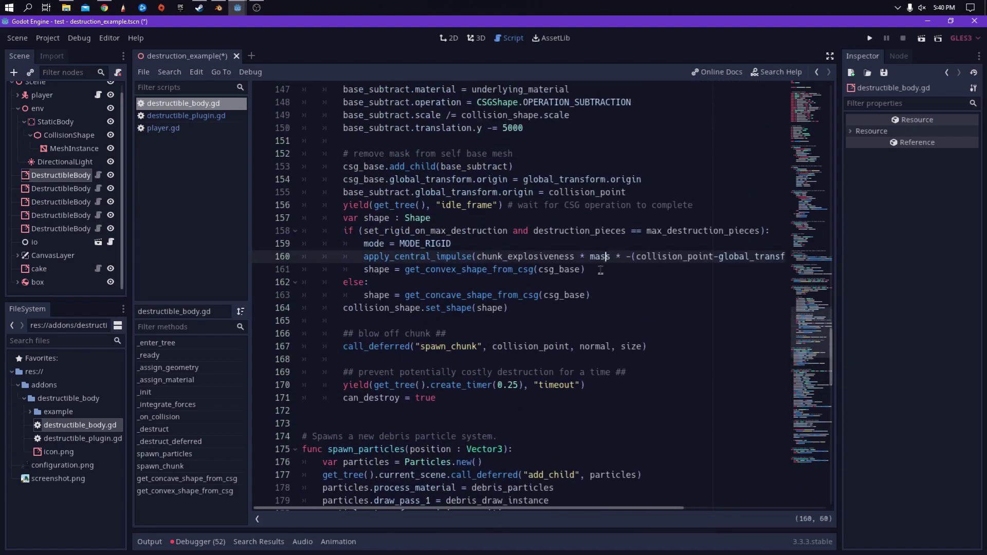
left_click(601, 270)
left_click(453, 280)
double_click(451, 295)
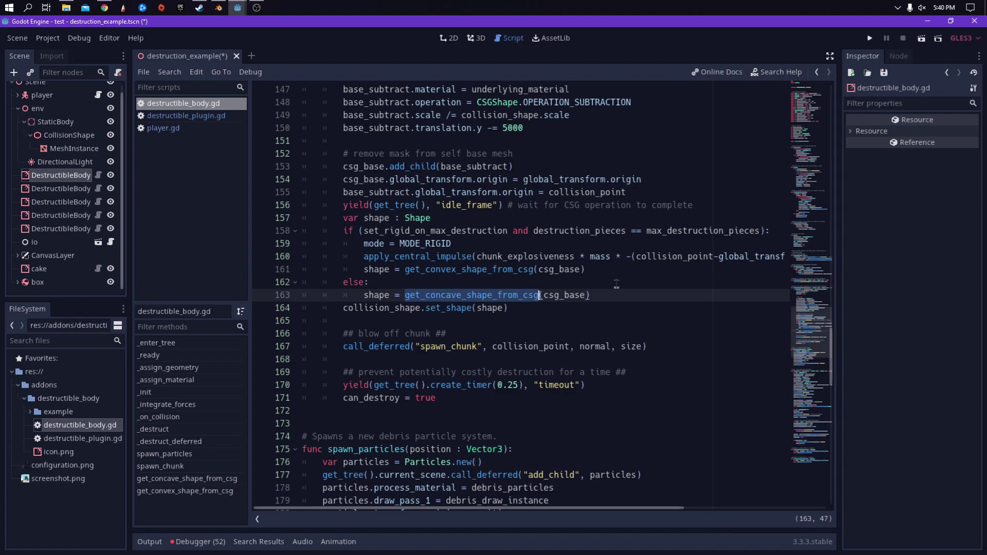
key("End")
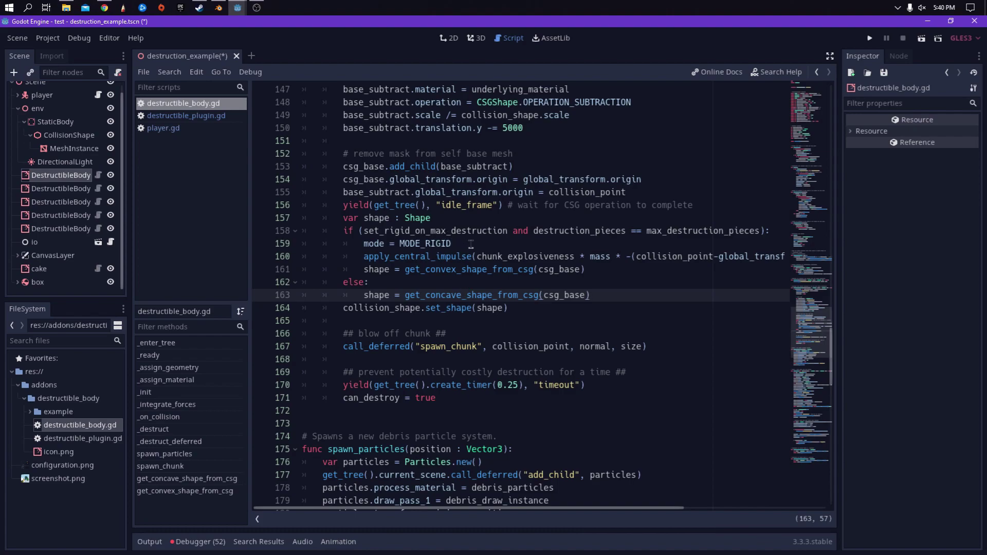
Highlight the get_concave_shape_from_csg and get_convex_shape_from_csg function definitions in turn, and go back to the beginning of the script.
scroll(471, 245, "down", 11)
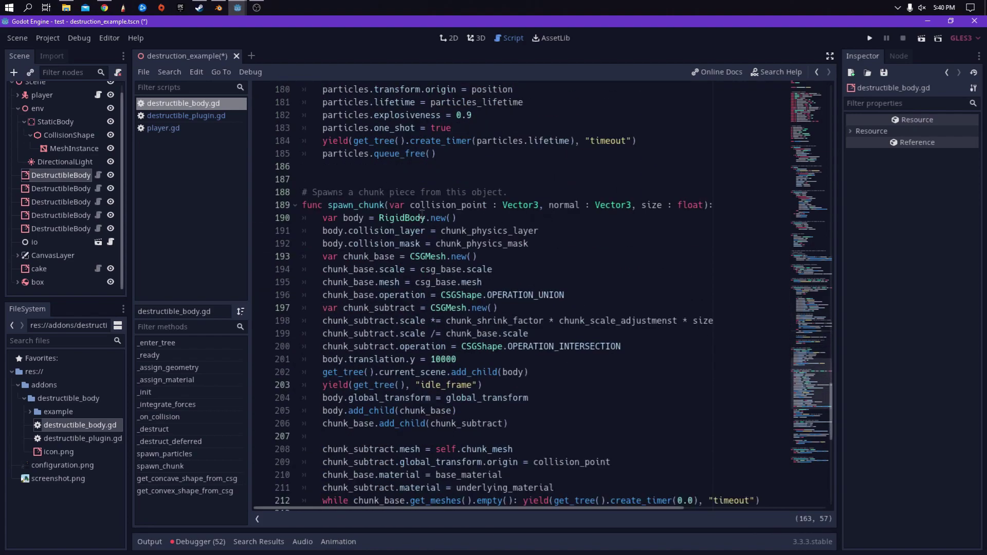
scroll(426, 196, "down", 10)
scroll(426, 179, "down", 3)
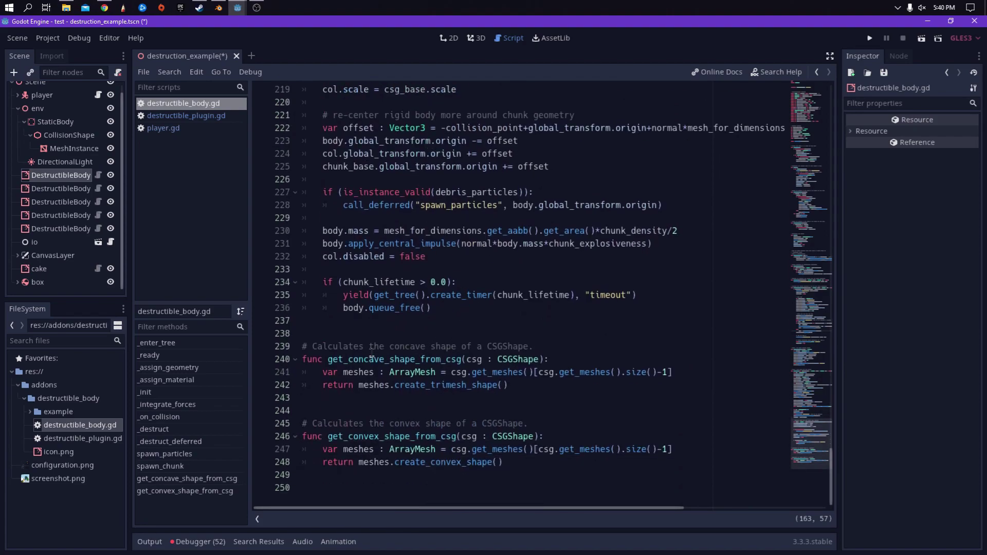
double_click(371, 359)
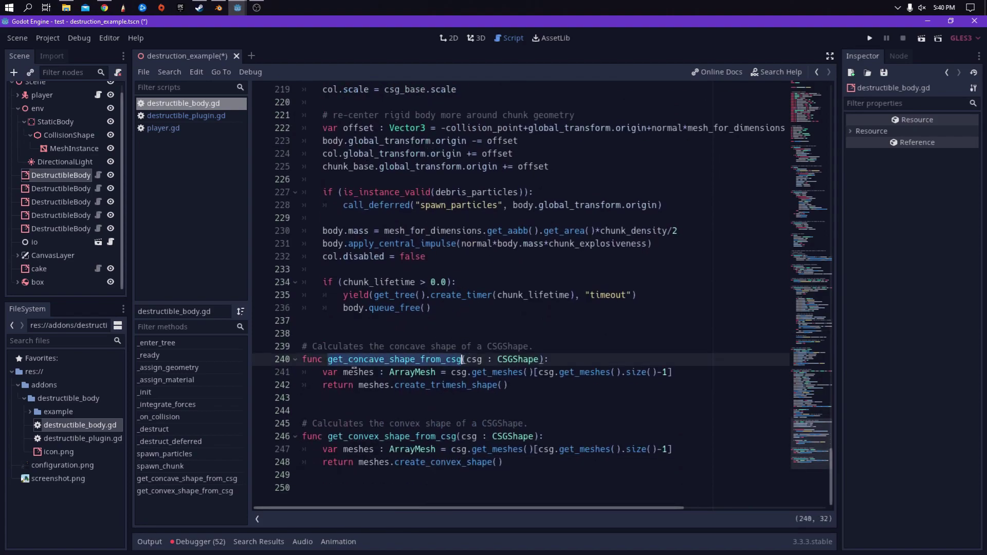
double_click(383, 437)
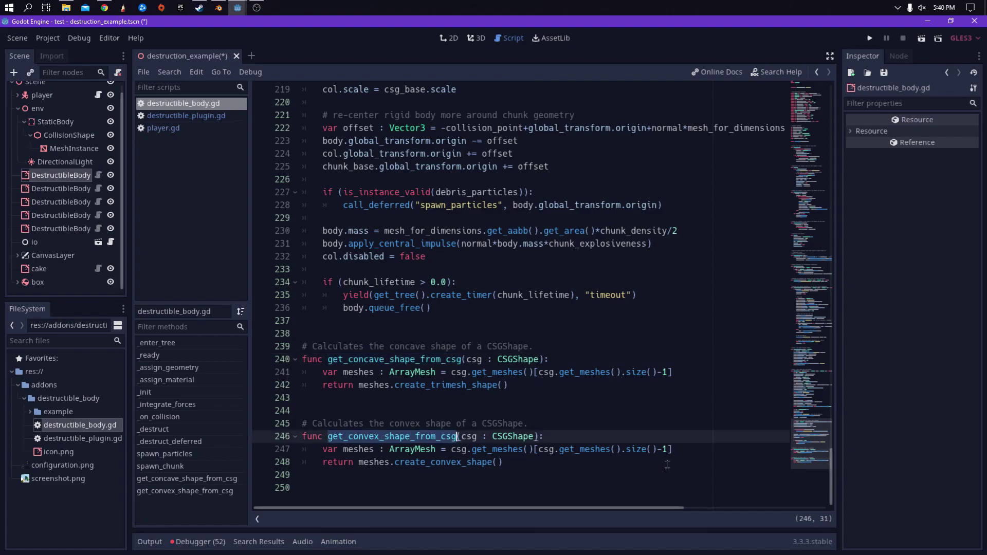
left_click(672, 449)
left_click_drag(798, 448, 781, 121)
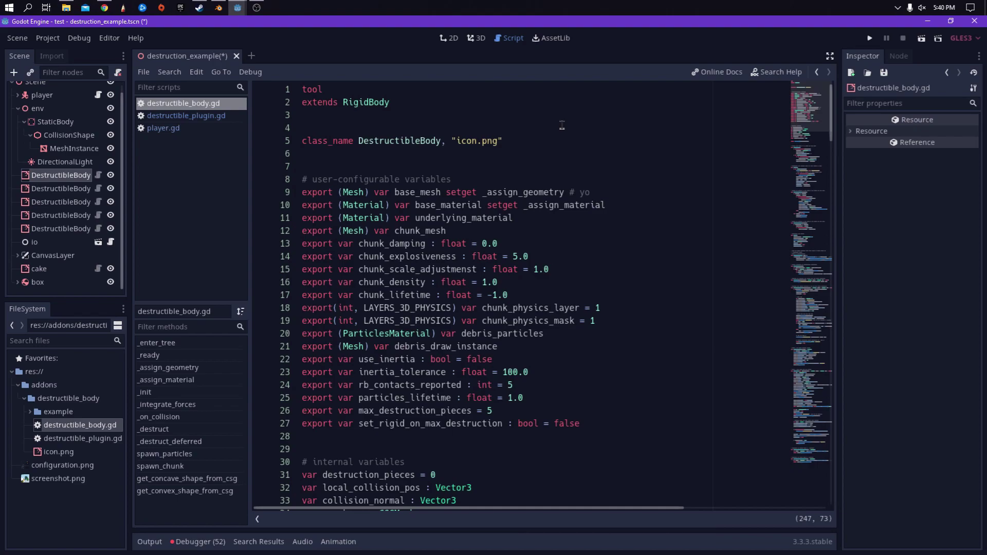
Skim the whole destructible_body.gd script down to the get_convex_shape_from_csg function, and return to the class_name declaration at its beginning.
scroll(660, 137, "down", 20)
scroll(592, 151, "up", 1)
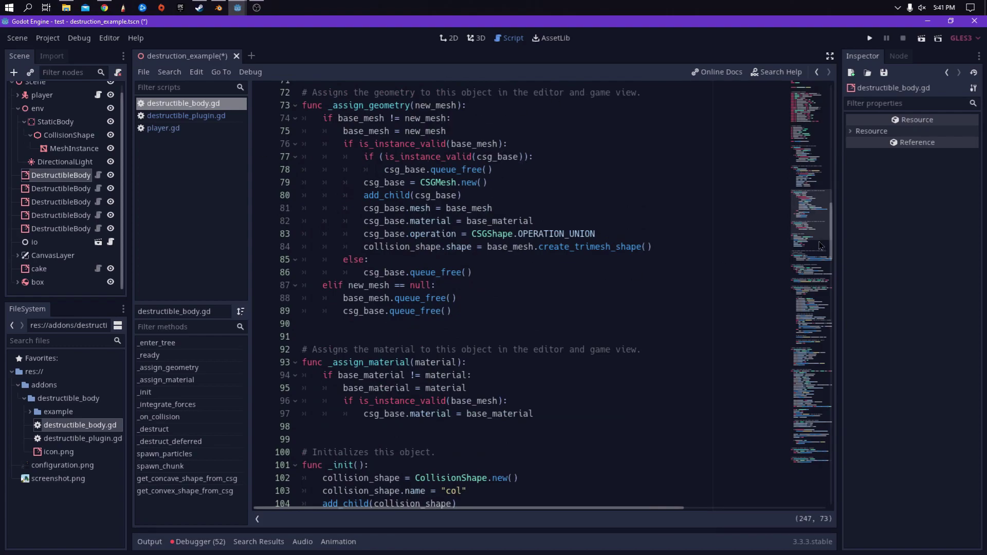
left_click_drag(819, 238, 805, 463)
left_click(708, 439)
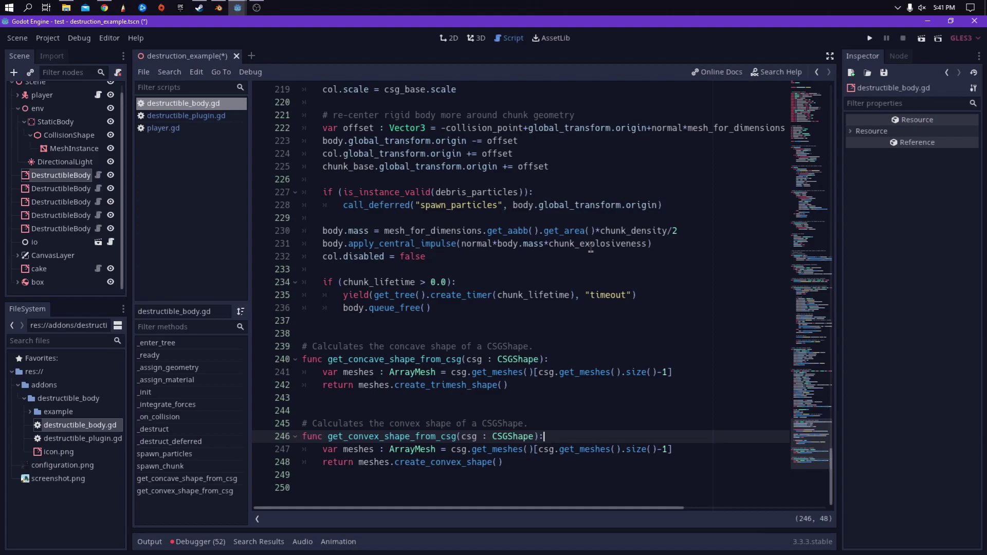
left_click_drag(821, 447, 818, 108)
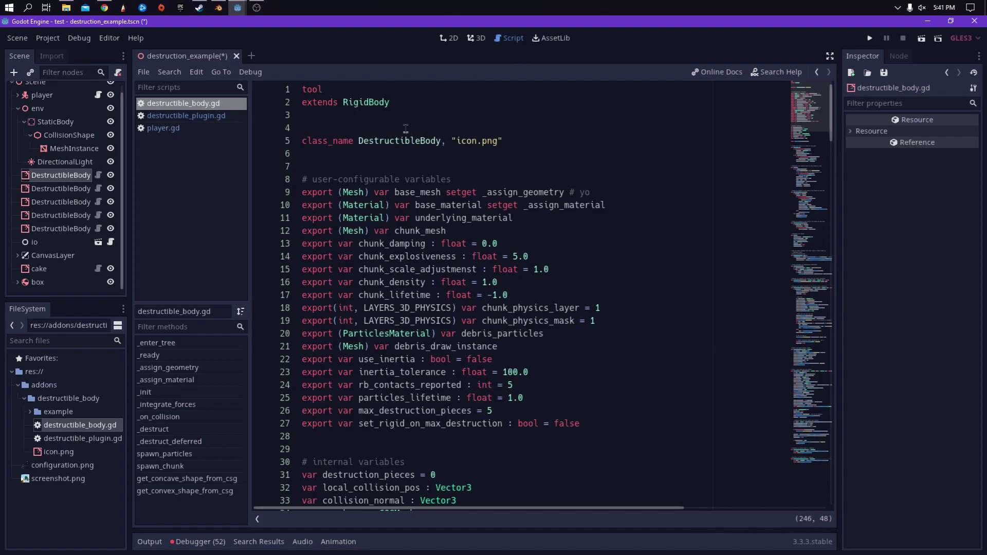
left_click(405, 128)
left_click(324, 154)
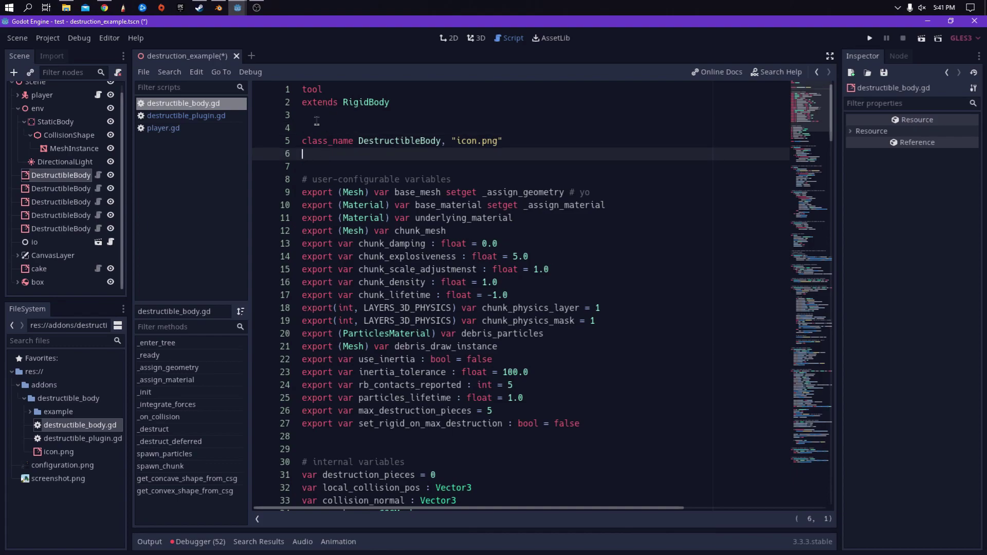
left_click(313, 127)
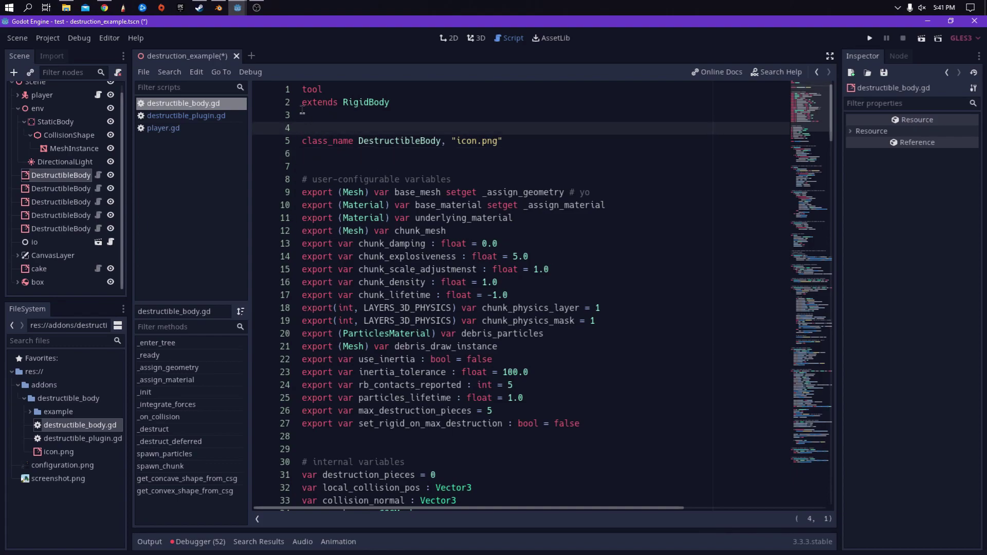
Switch to the 3D view of the destruction_example scene and examine the destructible blocks, cylinder and cake from several angles.
left_click(477, 38)
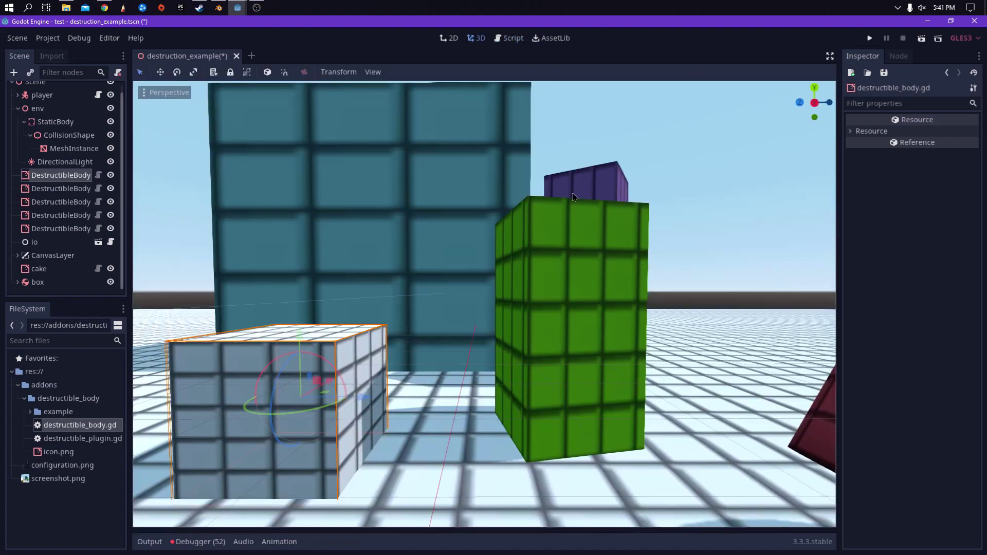
middle_click_drag(535, 237, 554, 296)
scroll(446, 190, "down", 6)
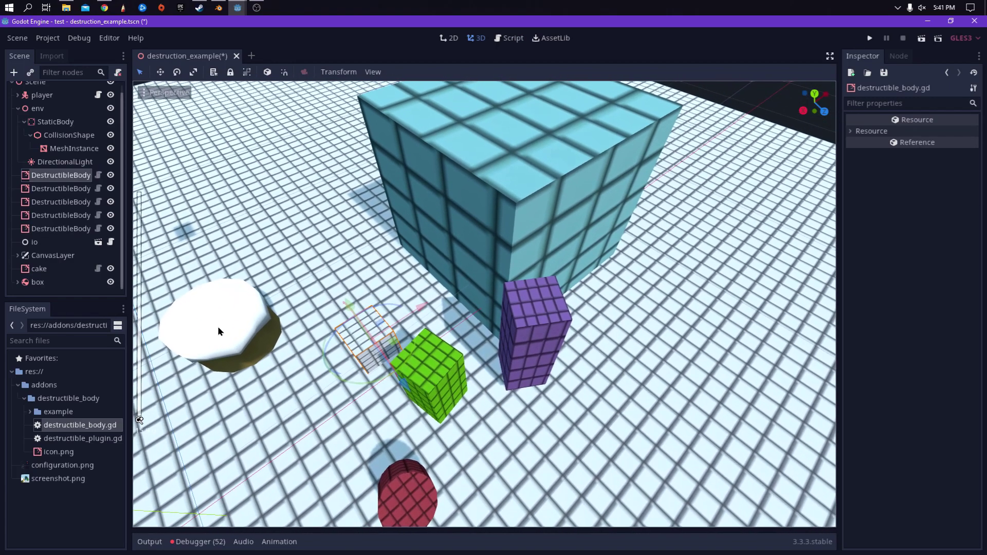
middle_click_drag(452, 241, 453, 216)
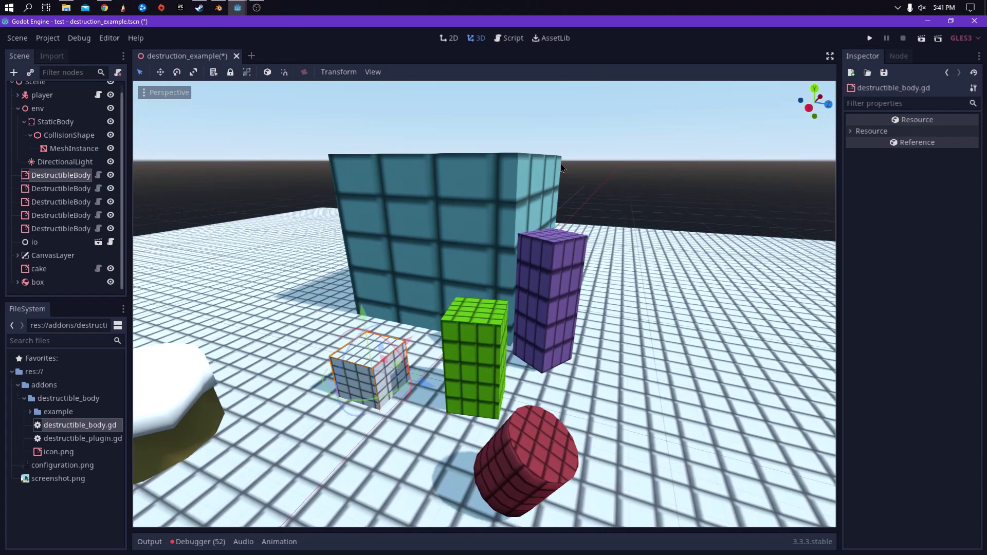
middle_click_drag(557, 177, 520, 193)
middle_click_drag(430, 171, 504, 202)
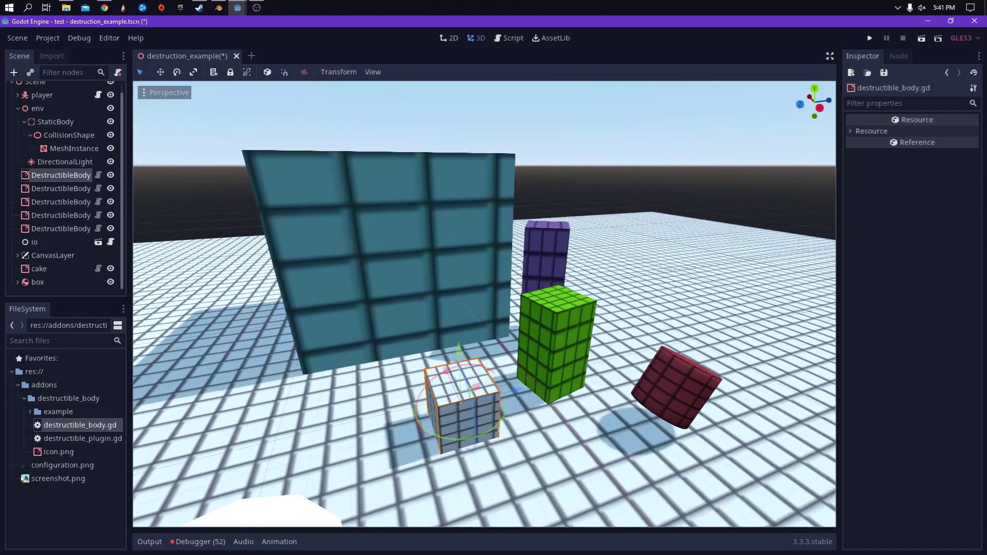